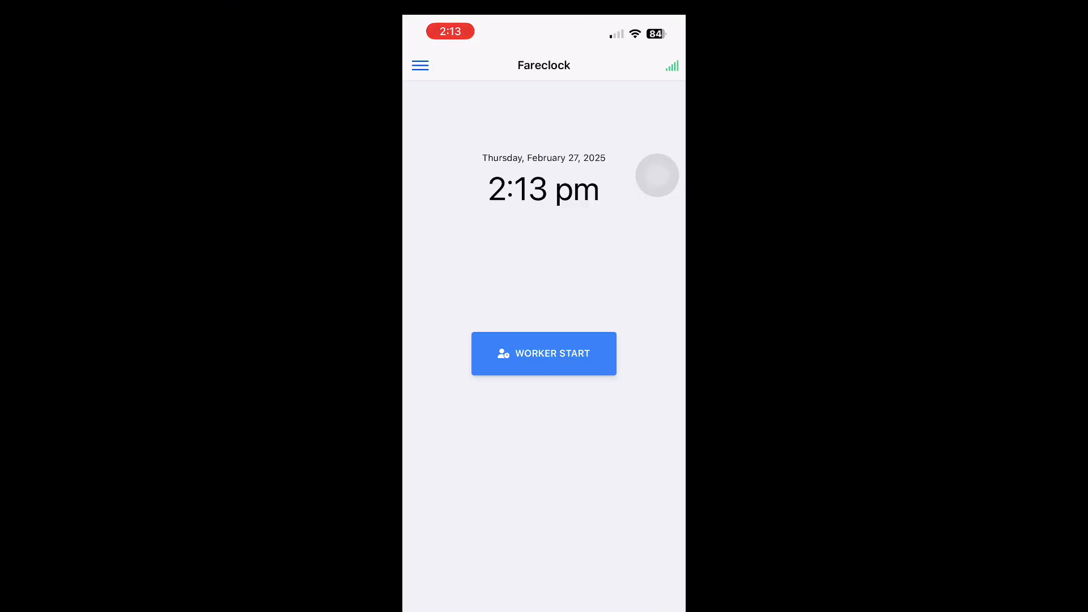
- Start a worker session on the mobile time clock, and open the Users settings in the web dashboard
left_click(544, 353)
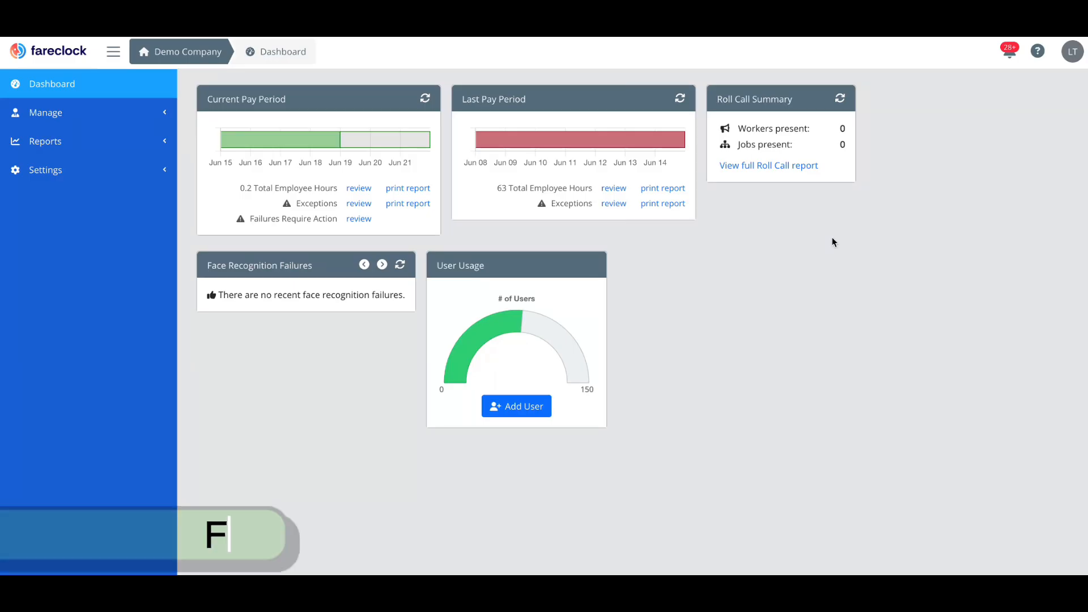
left_click(127, 171)
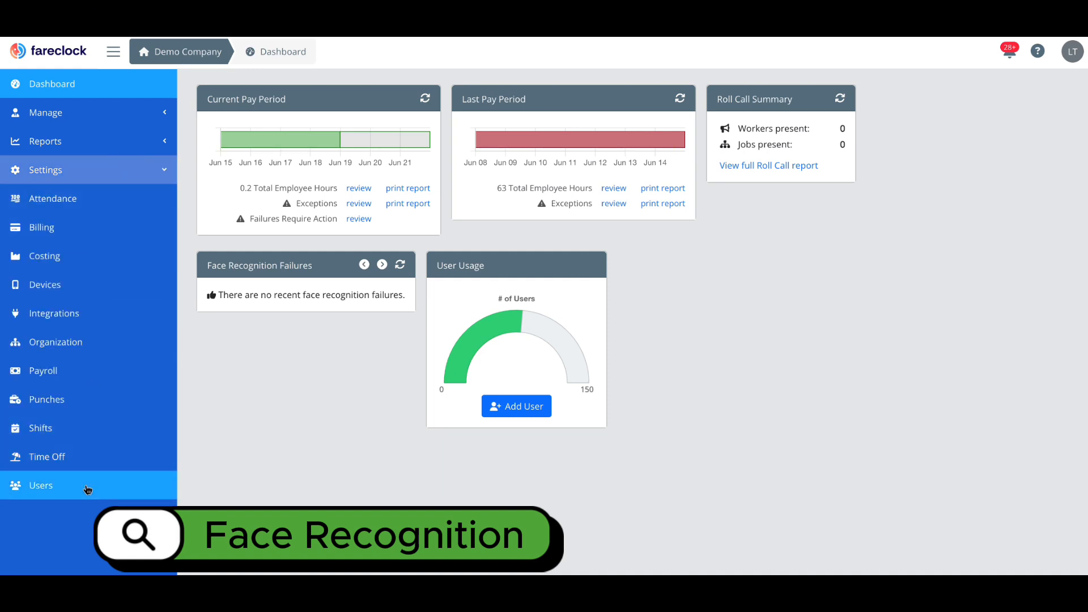
left_click(87, 488)
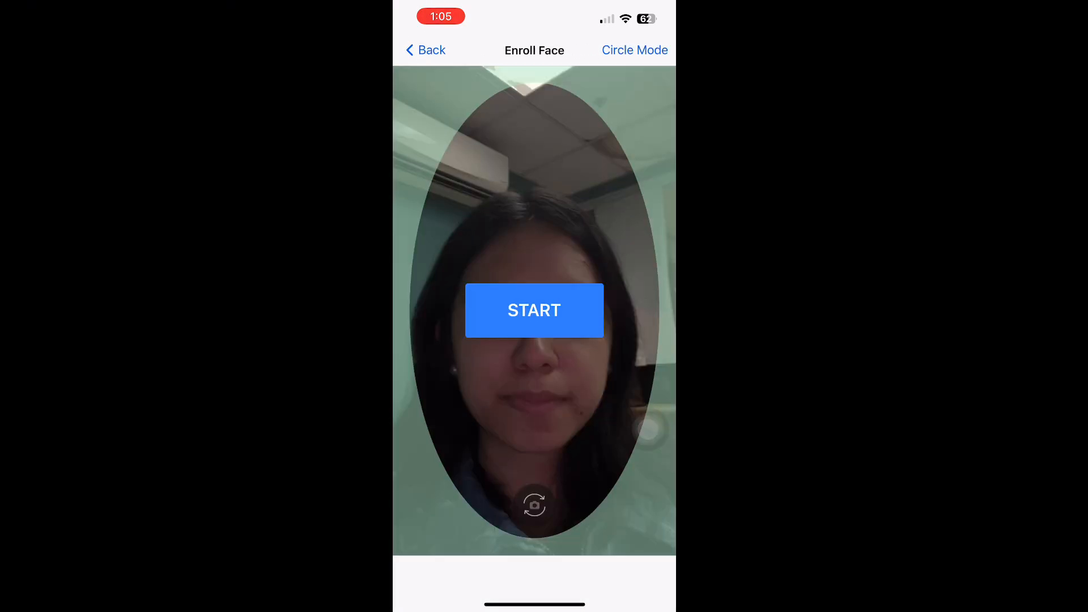
- Start the face capture on the mobile Enroll Face screen
left_click(536, 310)
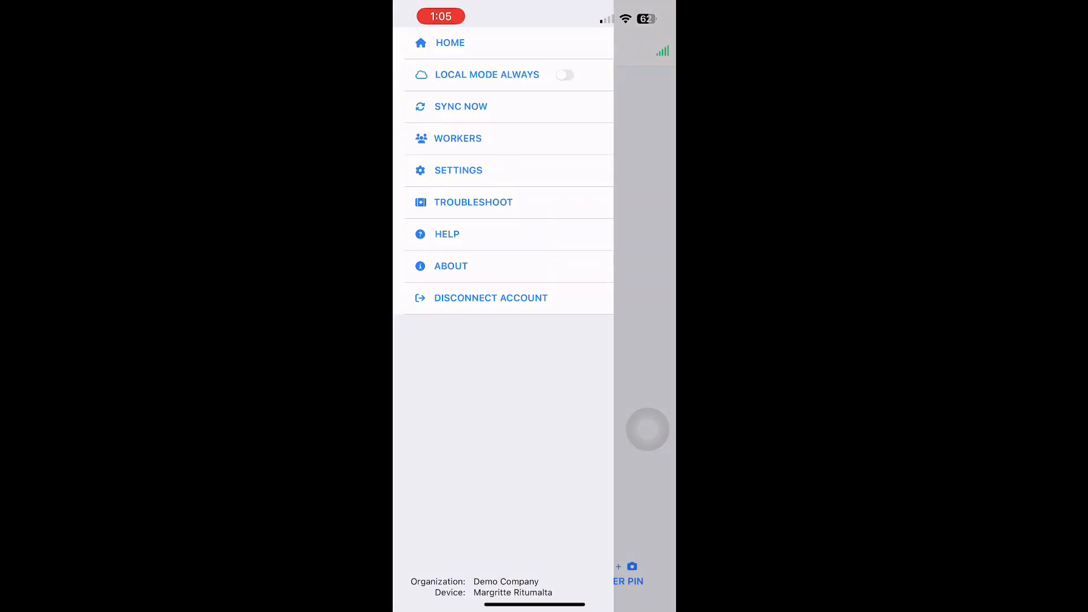
- Go to the mobile app's settings, enter the administrator settings PIN and reveal the entered digits
left_click(451, 170)
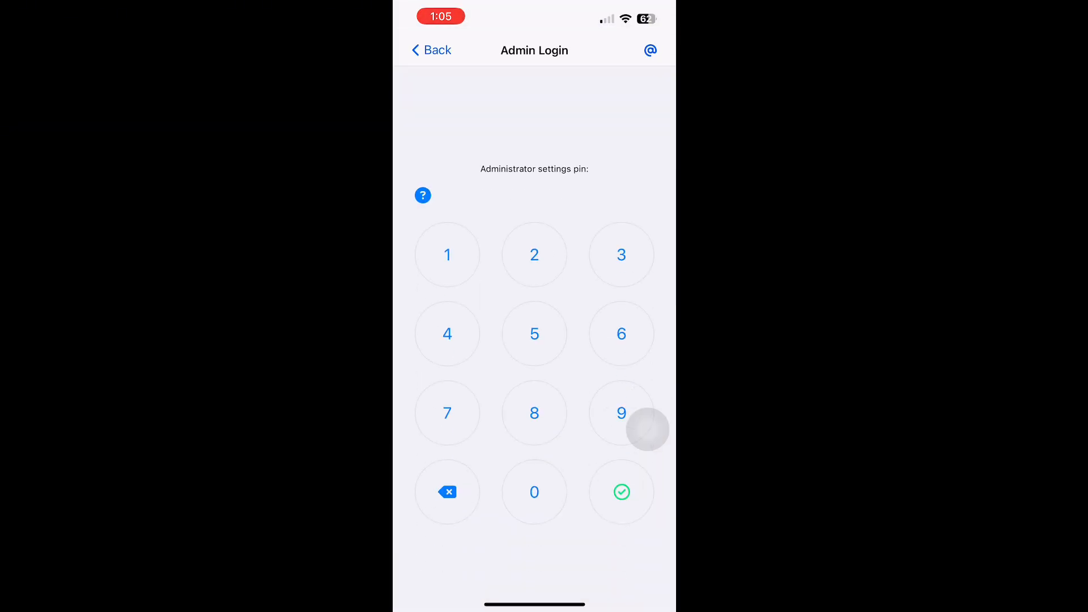
left_click(448, 255)
left_click(534, 255)
left_click(621, 254)
left_click(447, 334)
left_click(534, 334)
left_click(621, 333)
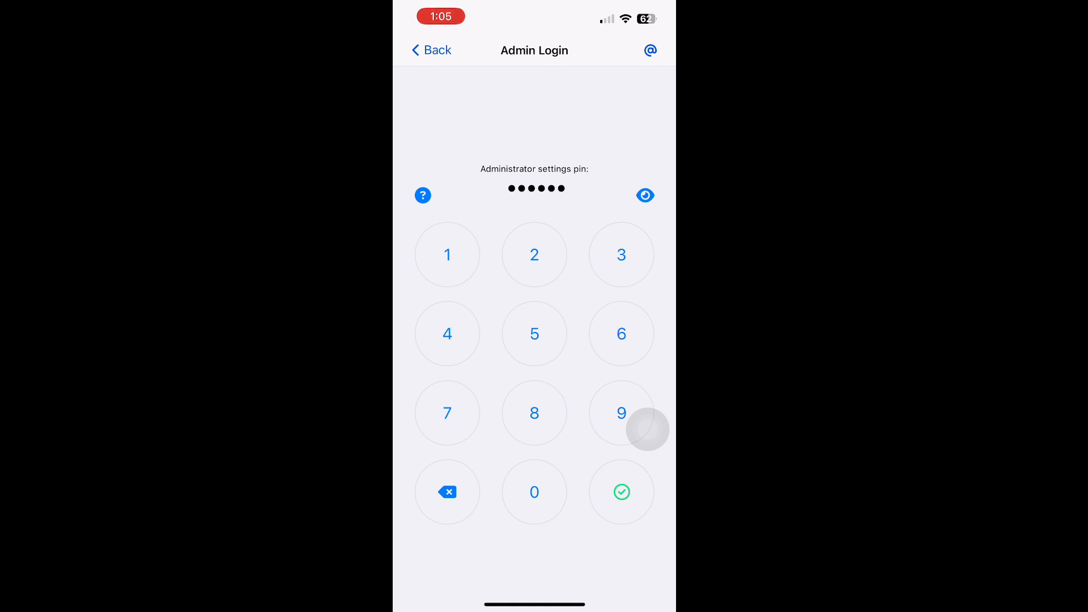
left_click(645, 195)
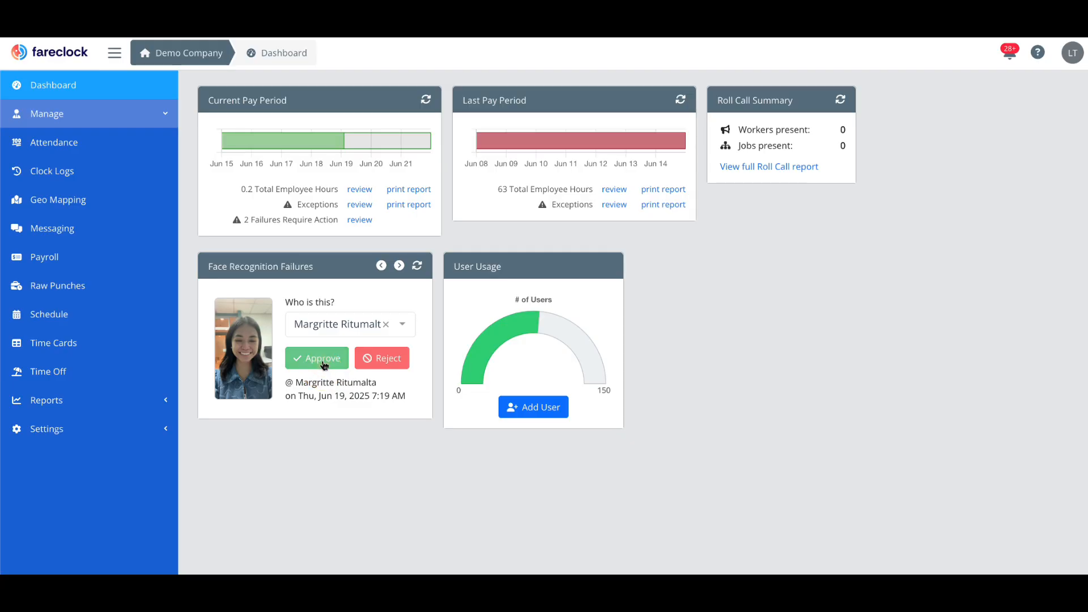
- Approve the pending face recognition failure on the web dashboard, and look over the user's Face Model section
left_click(323, 363)
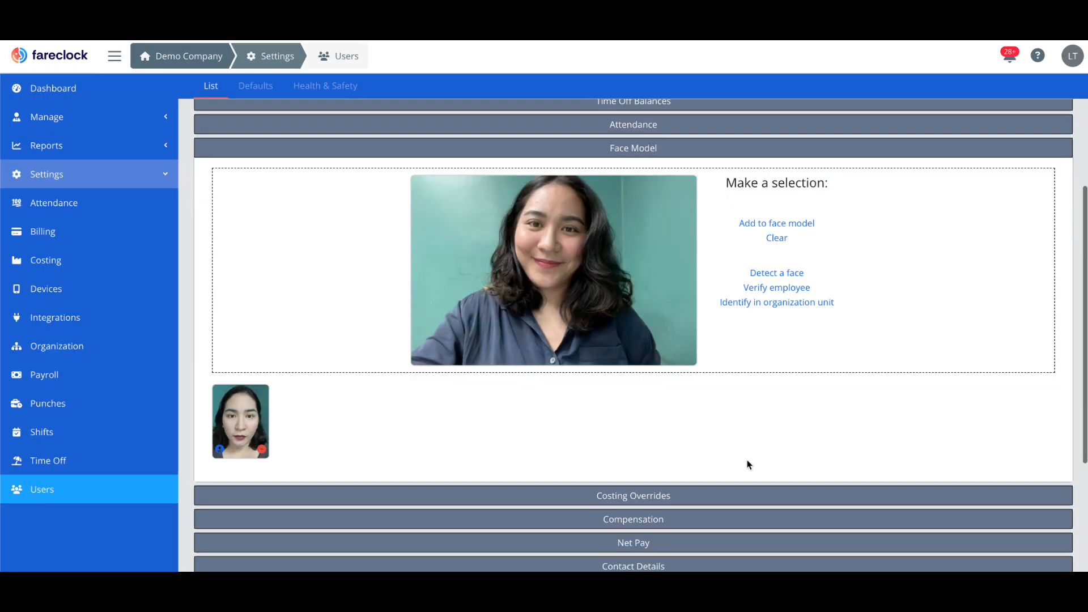
scroll(746, 460, "down", 1)
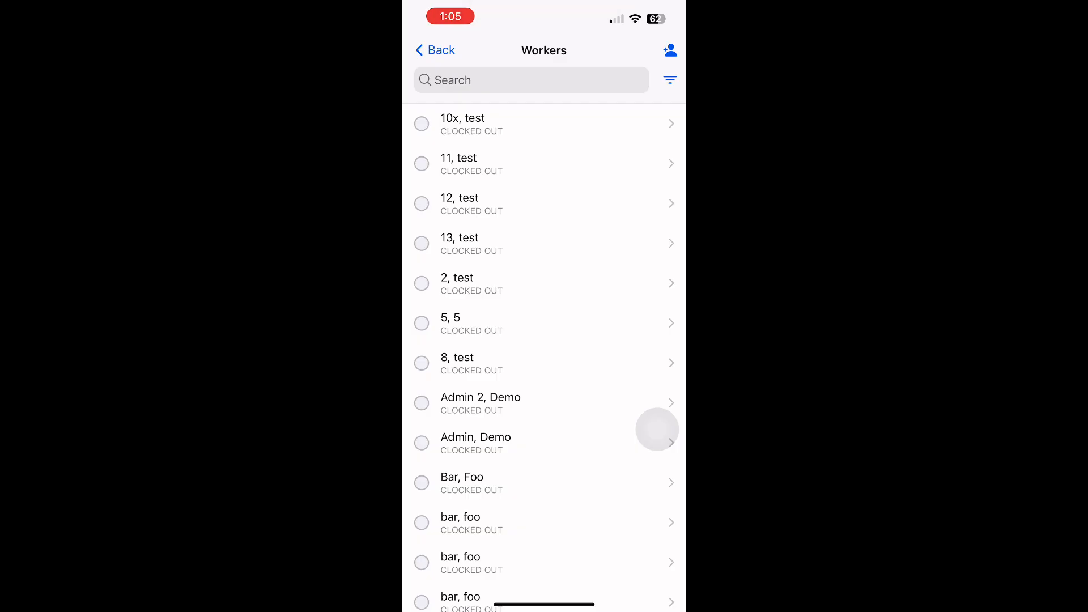
- Find the employee by name in the mobile worker list and start enrolling the employee's face
left_click(532, 80)
type("m")
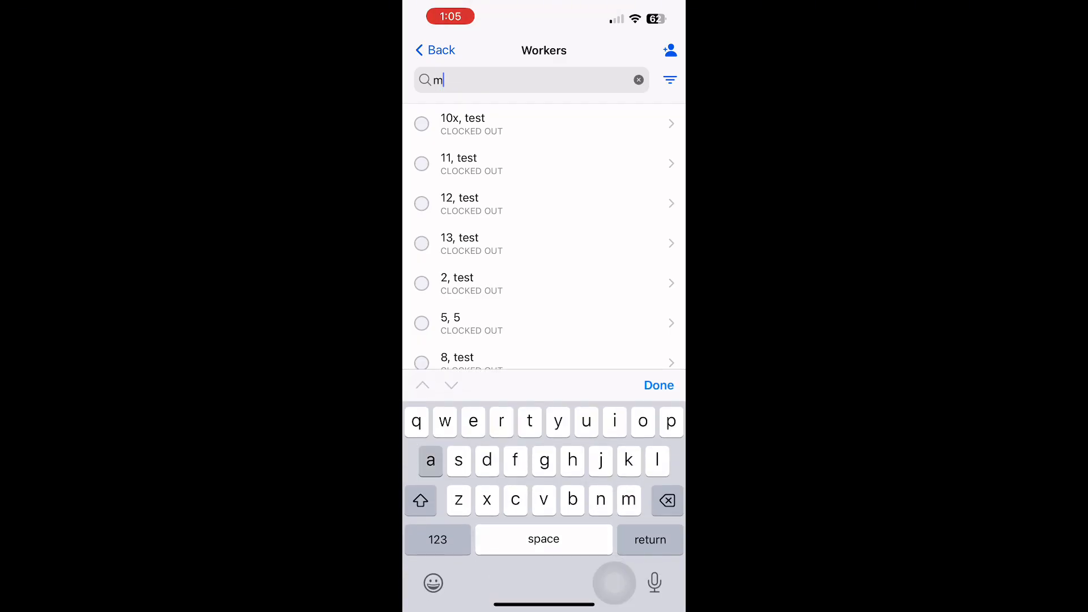
type("ar")
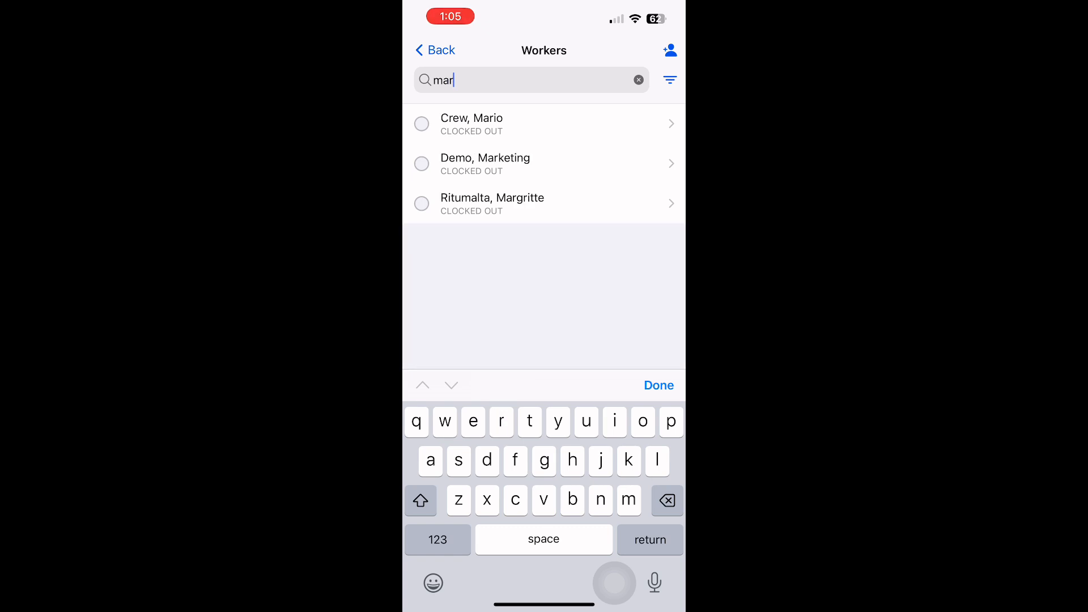
left_click(544, 203)
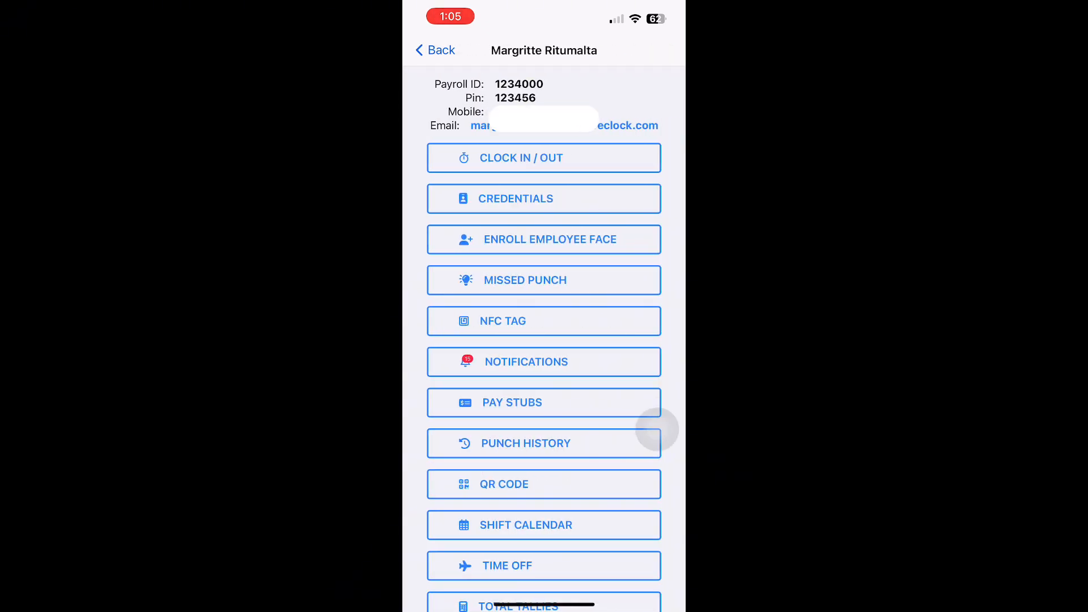
left_click(544, 240)
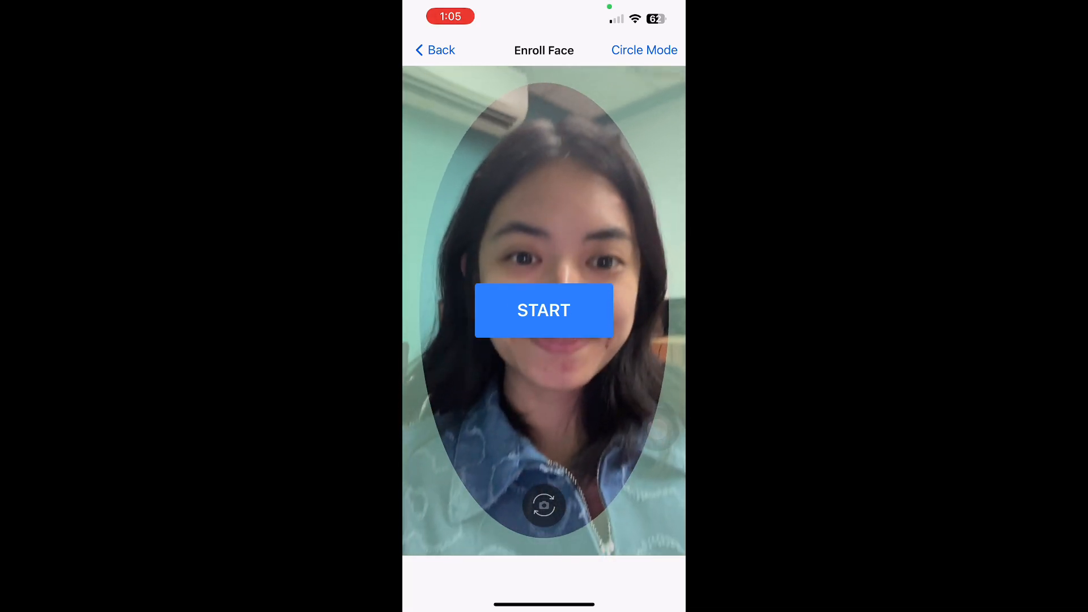
left_click(544, 310)
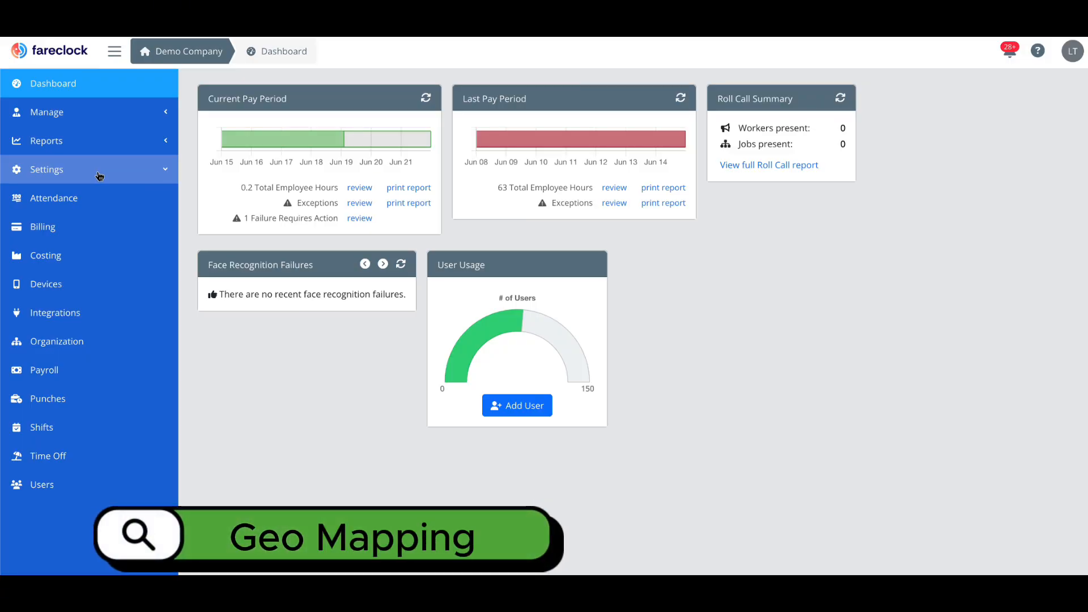
- Open the web device settings and set the new Office geofence's range to about 554 feet
left_click(97, 292)
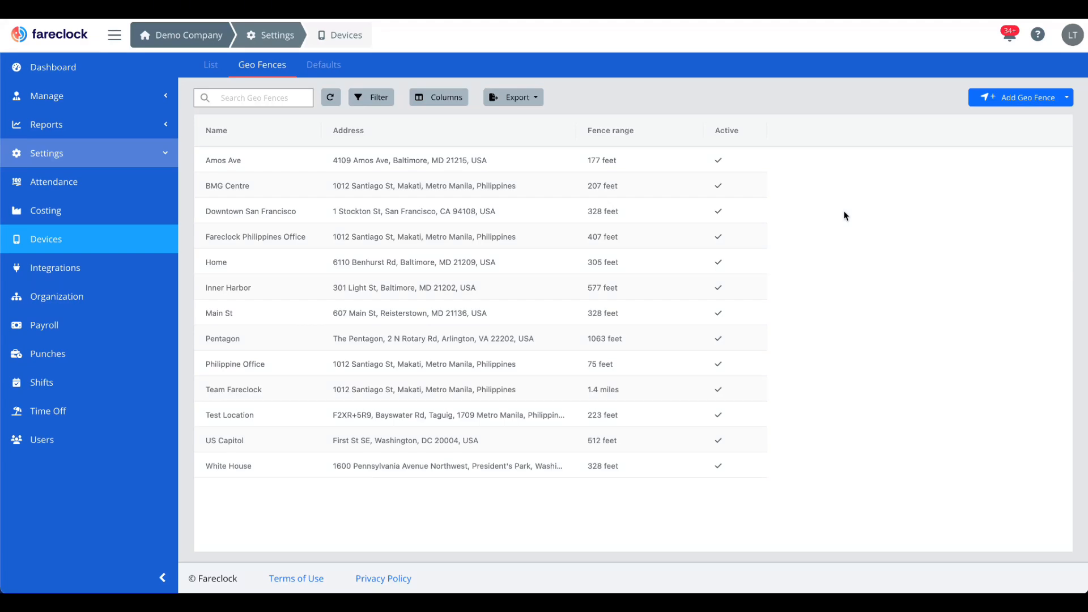
left_click(385, 236)
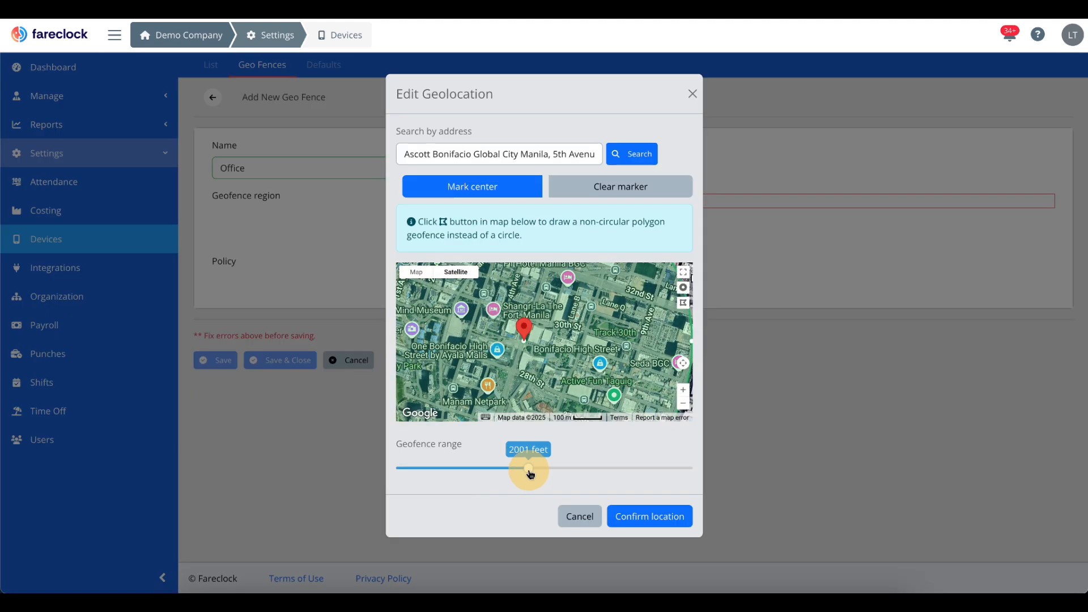
left_click_drag(529, 470, 487, 468)
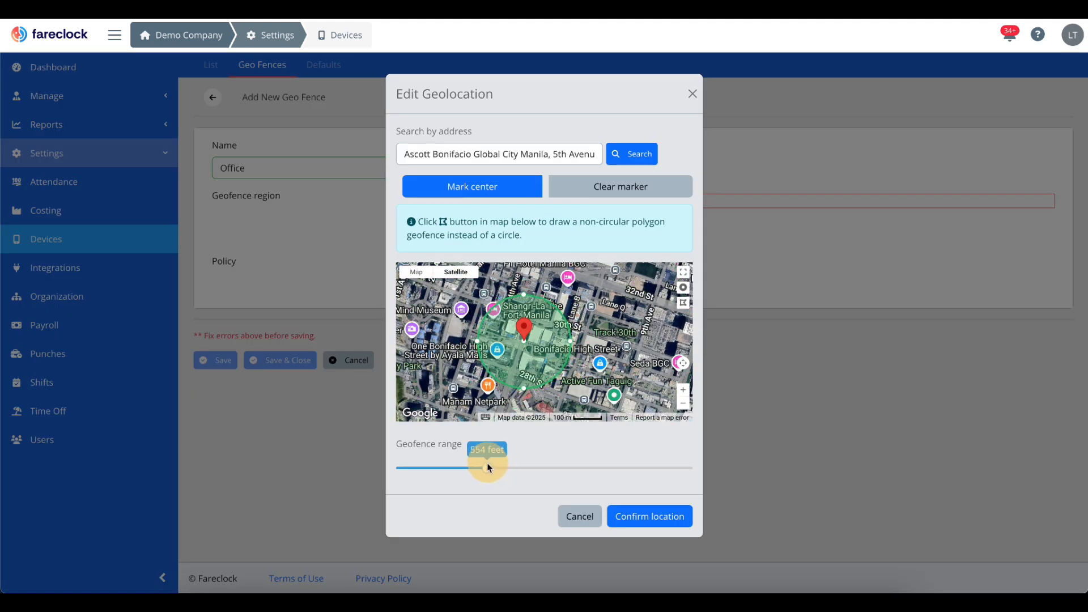
- Draw a non-circular polygon geofence with five corners around One Bonifacio High Street on the satellite map
left_click(684, 305)
left_click(476, 297)
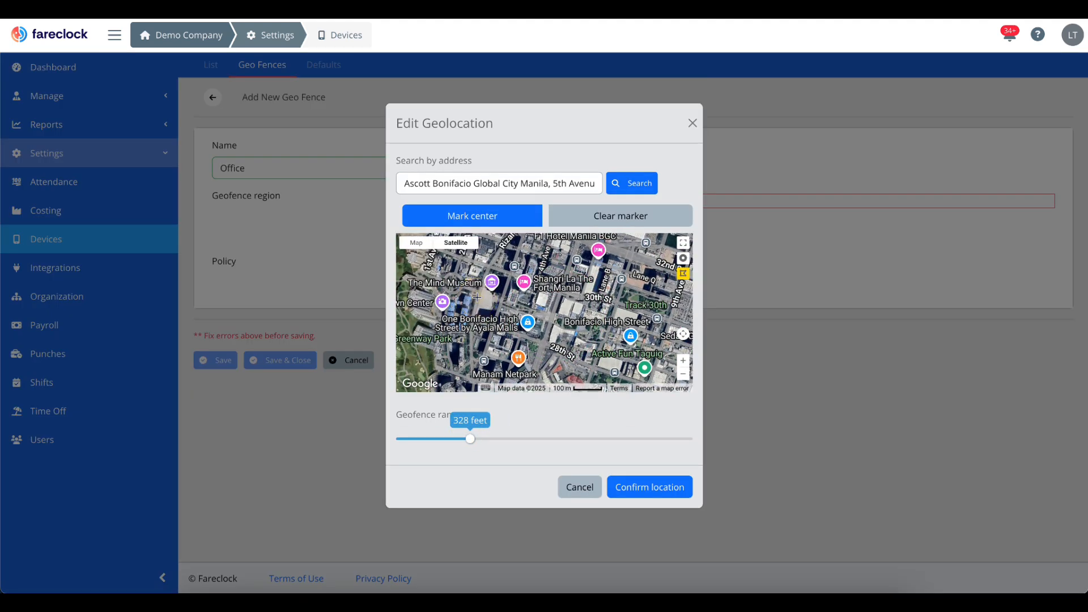
left_click(527, 254)
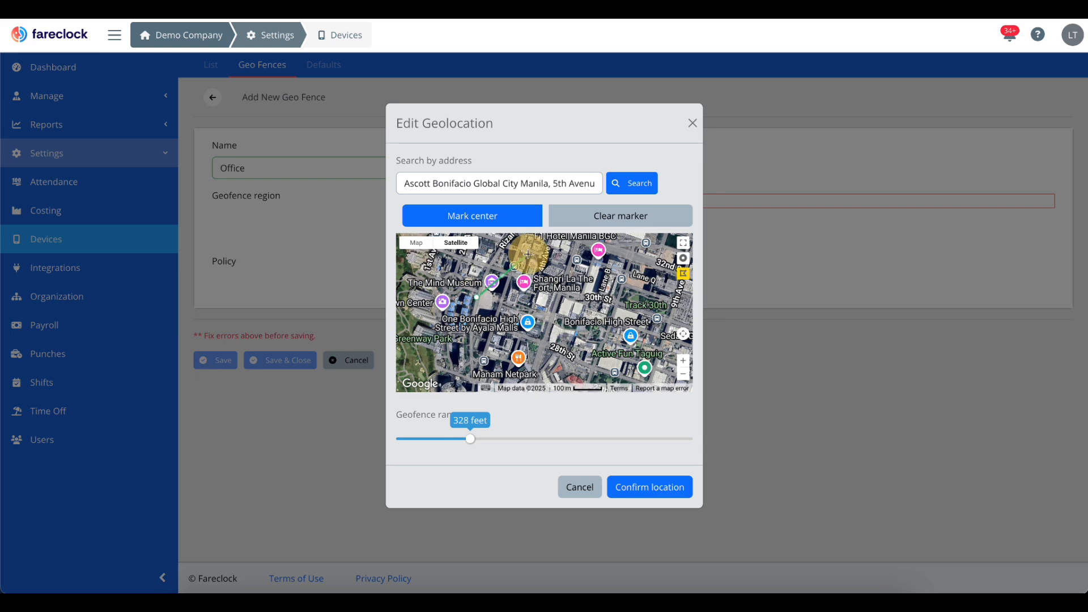
left_click(612, 290)
left_click(626, 347)
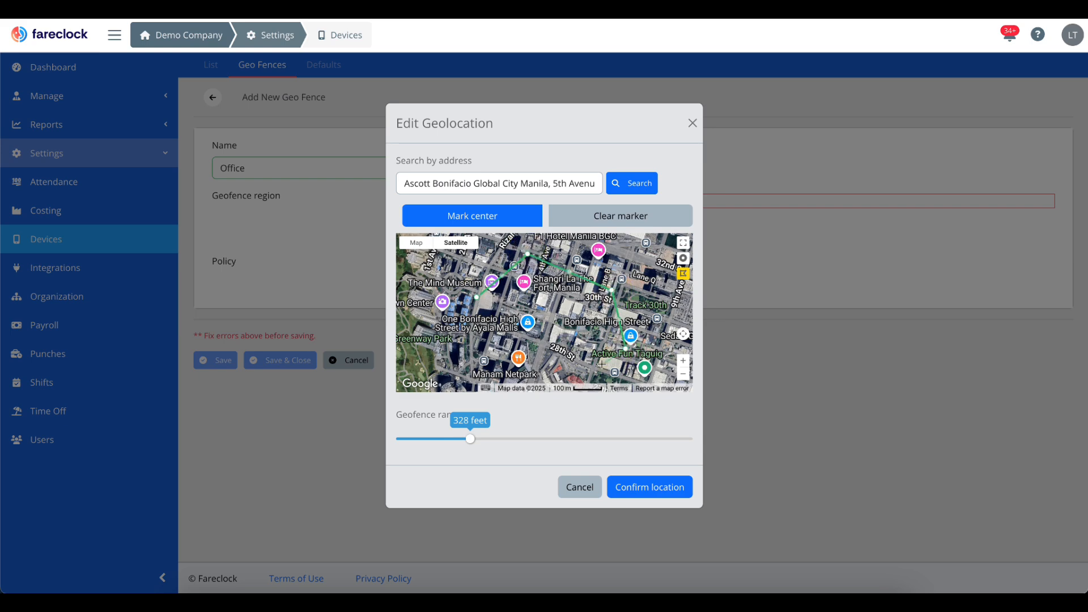
left_click(566, 377)
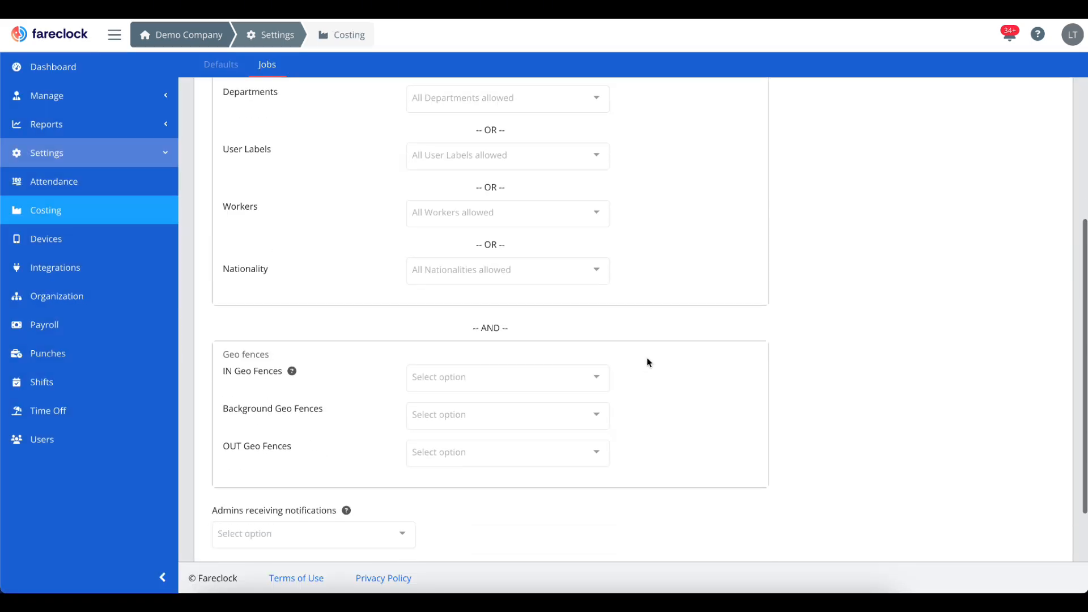
- Review the geofence options offered for the job, the user's personal device and the Test device
scroll(647, 357, "down", 3)
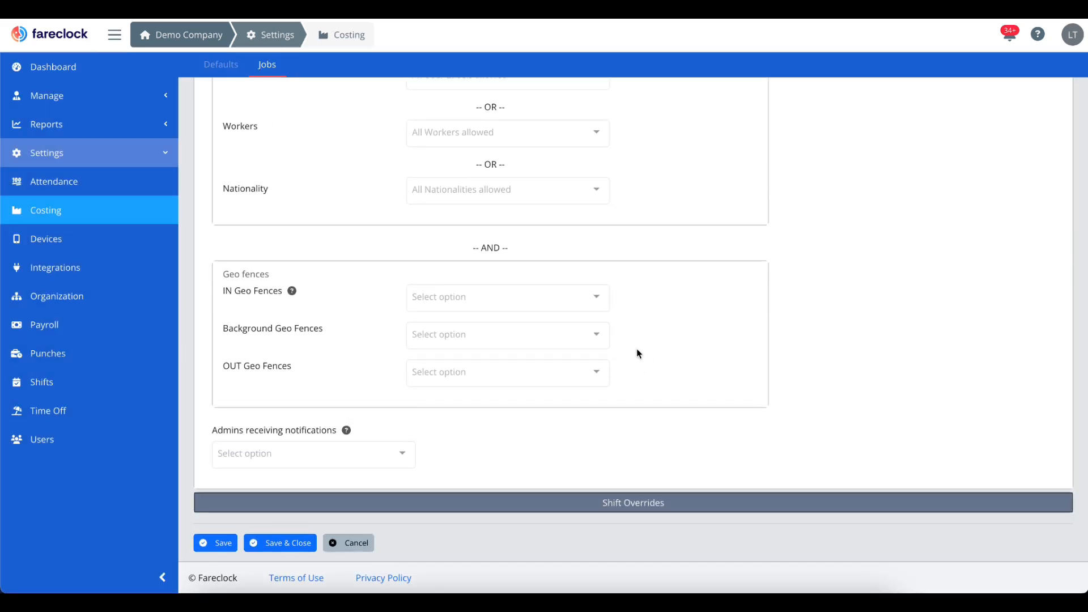
left_click(598, 293)
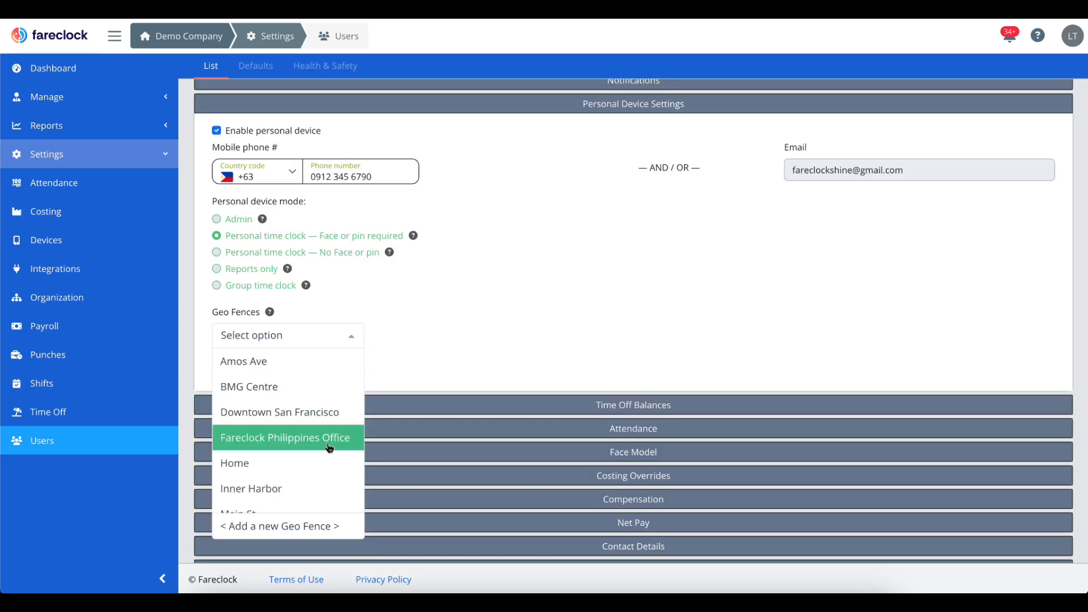
scroll(329, 449, "down", 3)
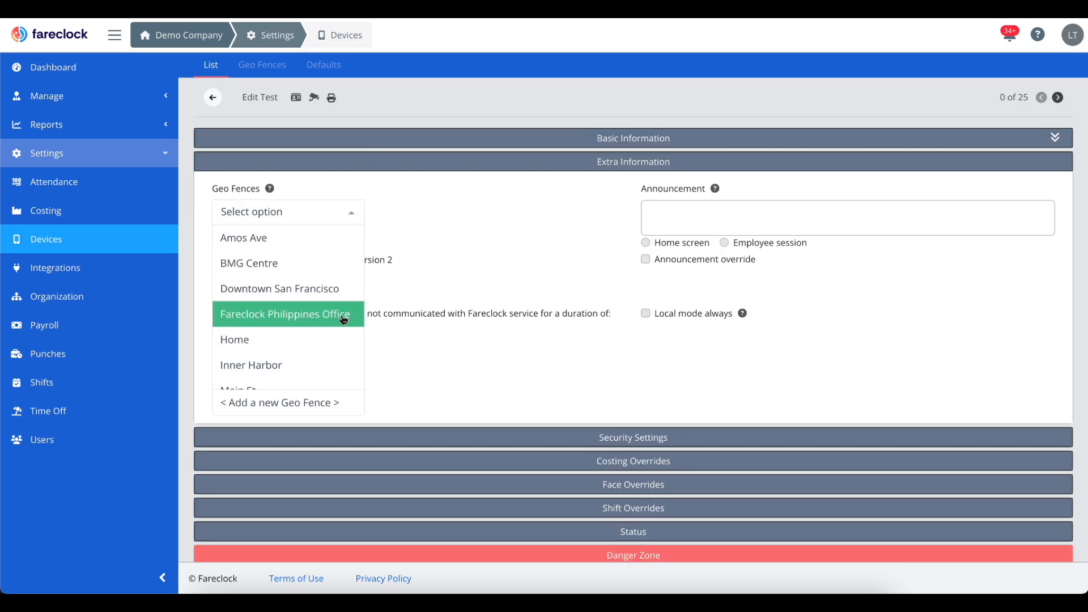
left_click(340, 338)
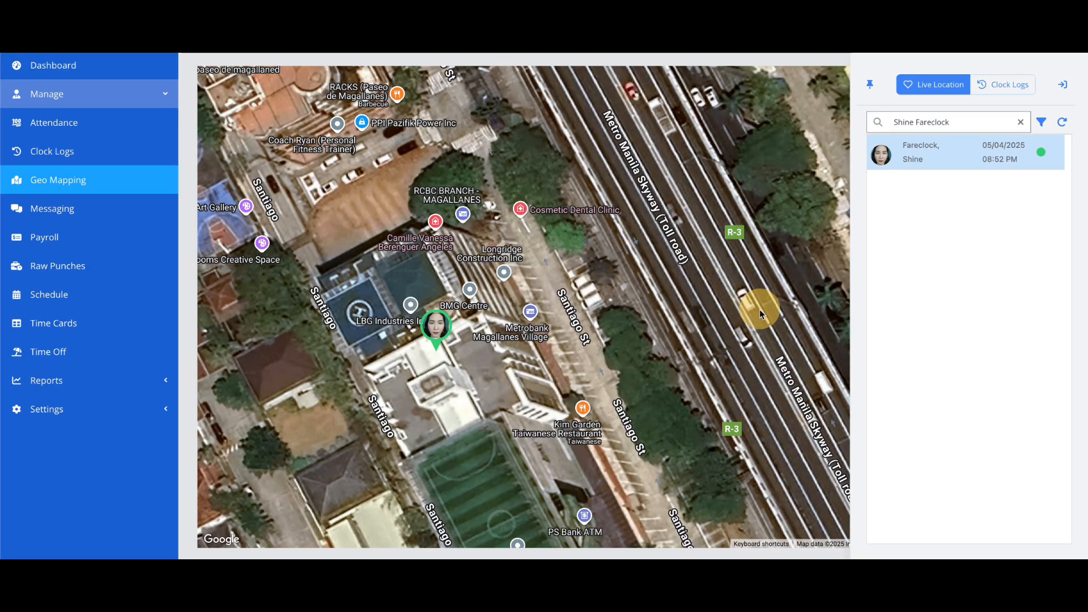
- Examine the worker's position in Geo Mapping and the start and end points of the 03/05/2025 - 03/09/2025 route
mouse_move(664, 274)
left_mouse_down()
mouse_move(723, 295)
mouse_move(706, 357)
mouse_move(675, 100)
mouse_move(680, 232)
left_mouse_up()
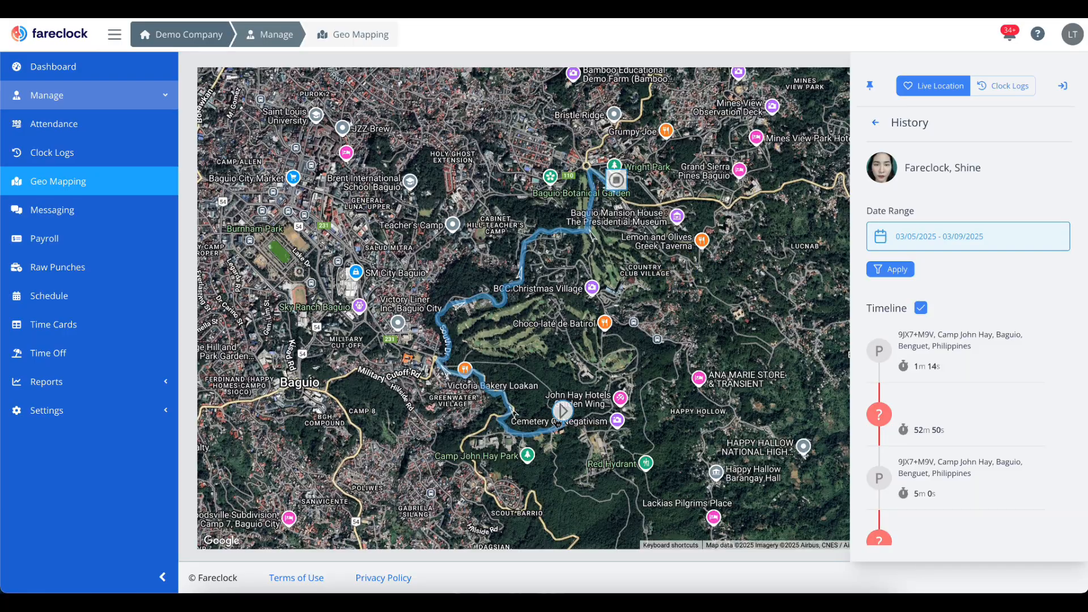
left_click(562, 415)
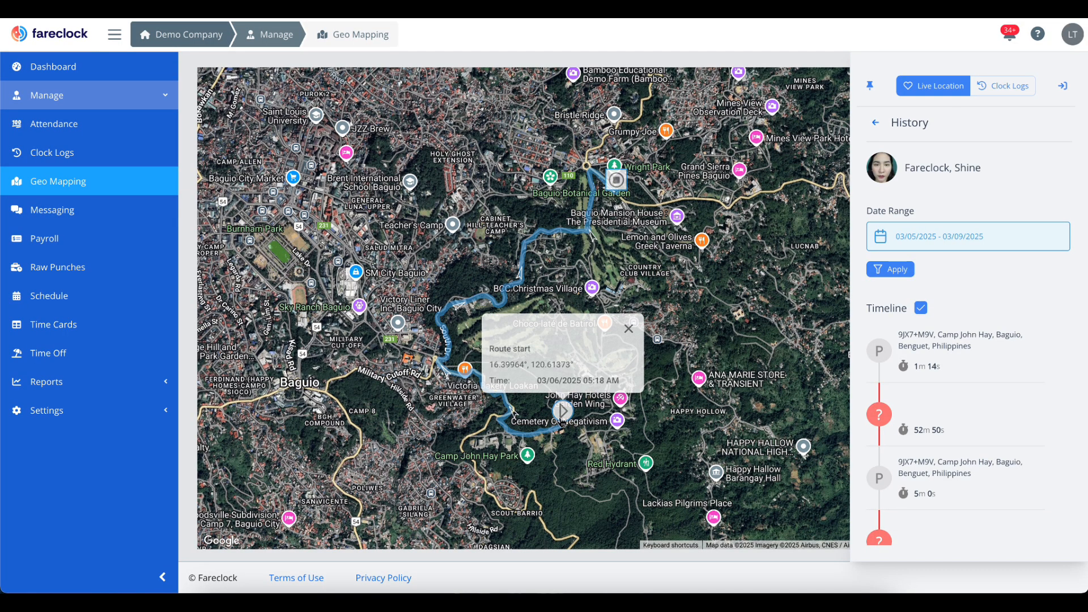
left_click(618, 187)
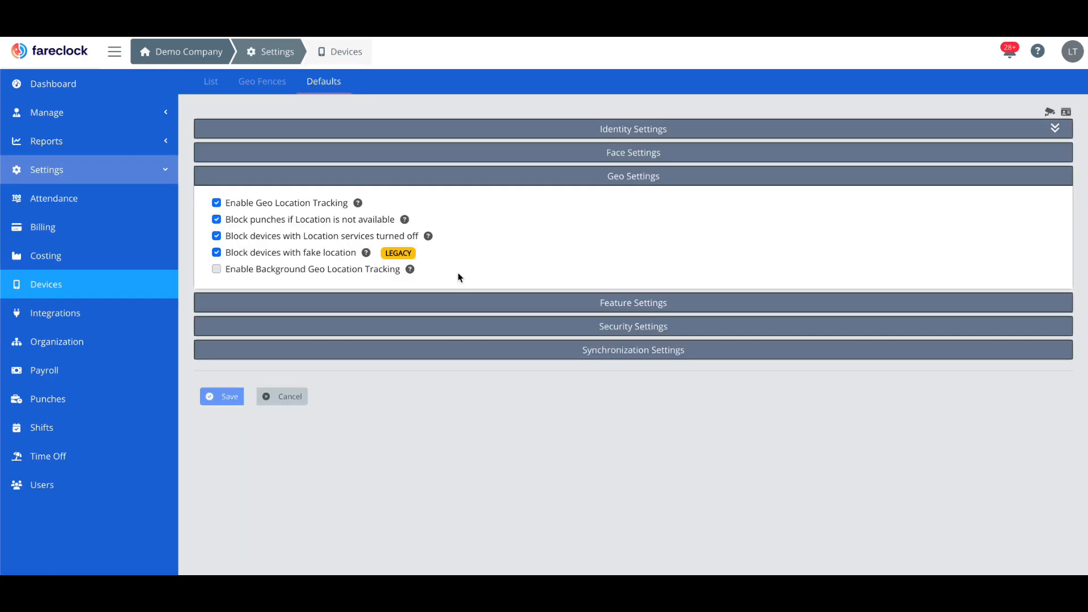
- Enable background geo location tracking and auto clock OUT on exit of a geofence in the device defaults
left_click(320, 269)
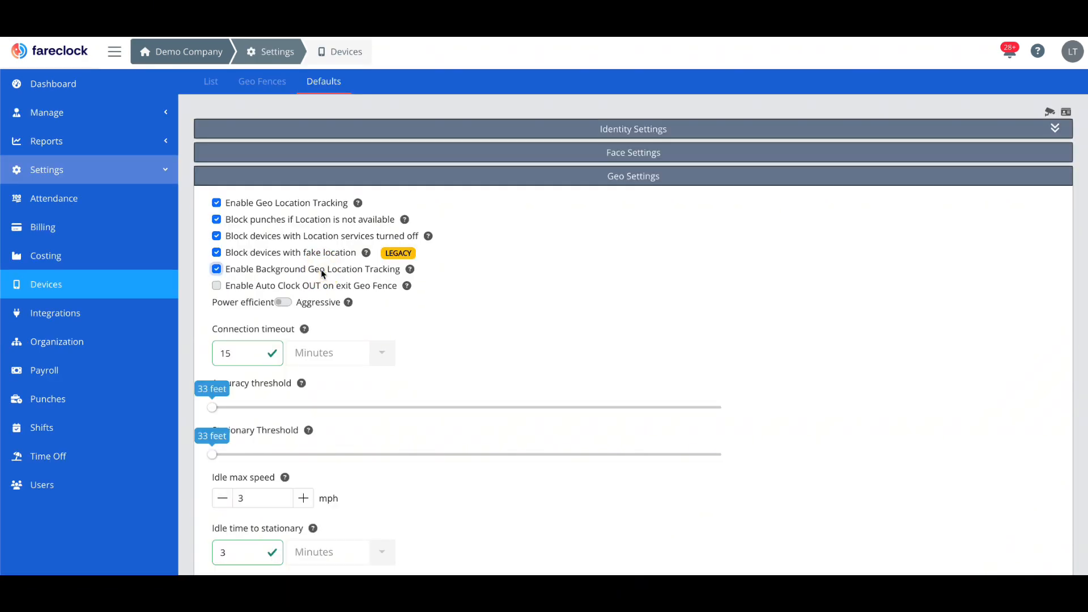
left_click(321, 287)
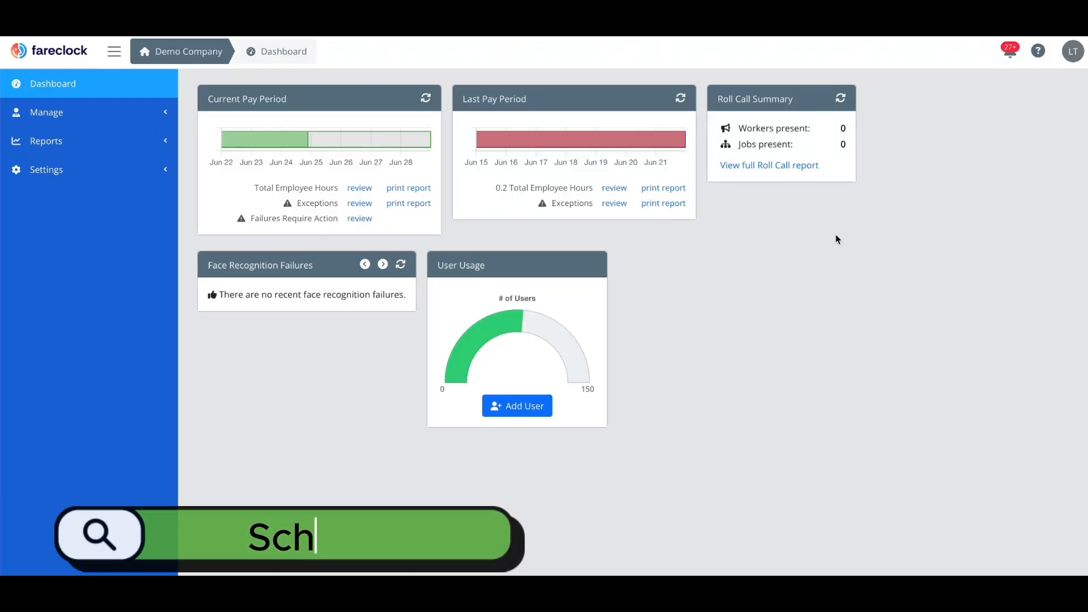
- Create a weekly repeating shift on Wed, Jun 25 in the schedule with the 8AM - 5PM shift class
left_click(141, 109)
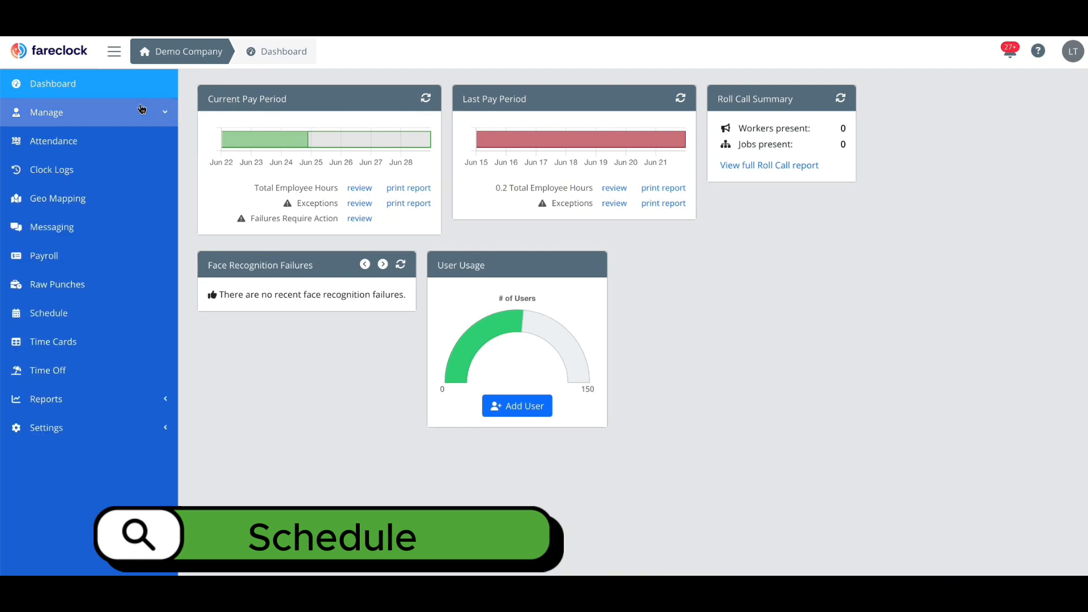
left_click(117, 314)
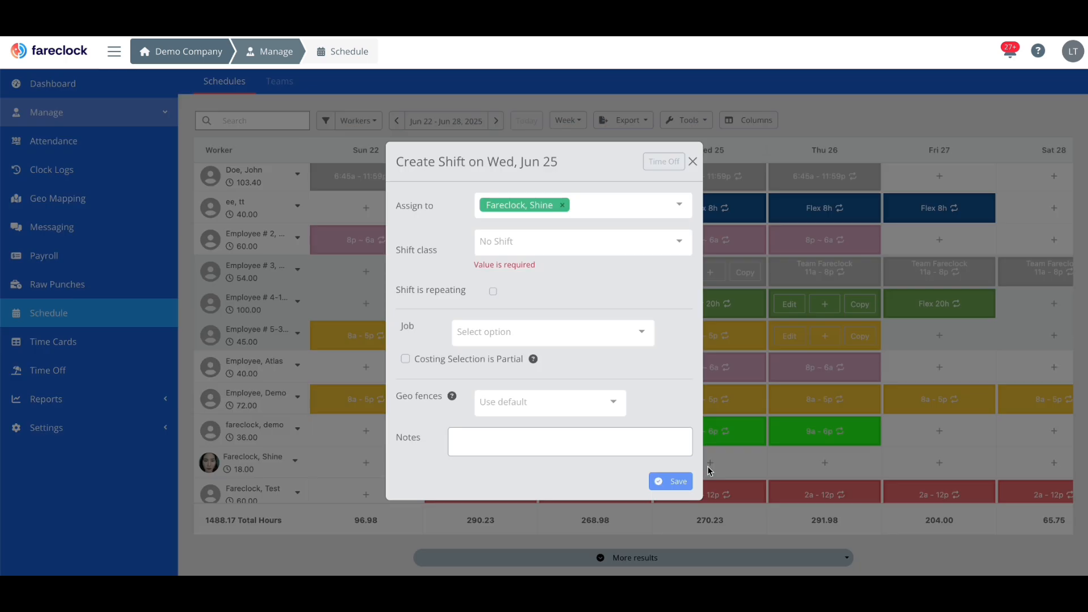
left_click(679, 250)
left_click(670, 343)
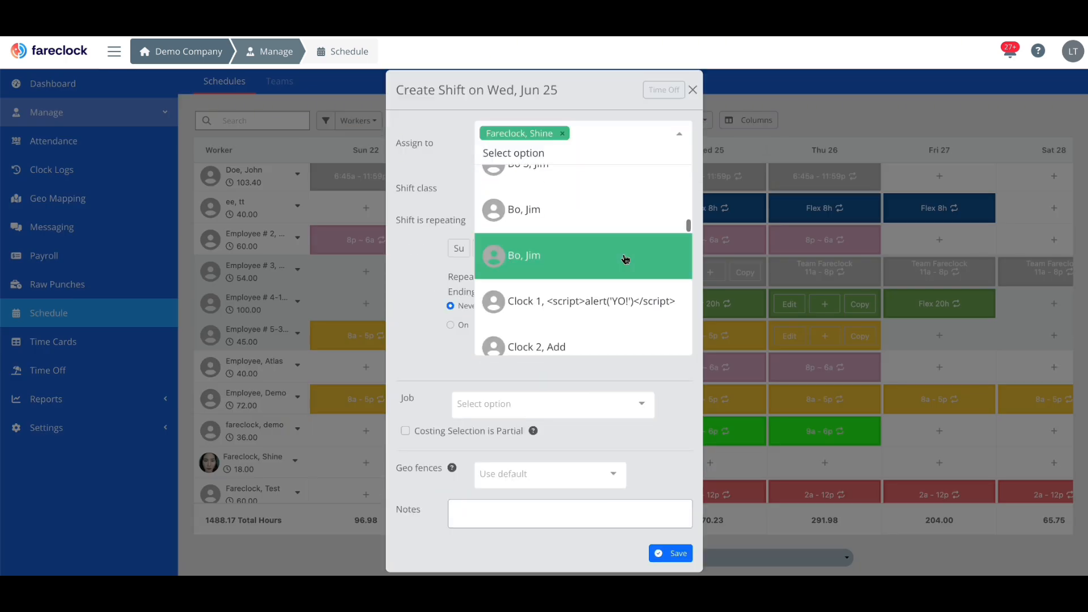
- Assign additional workers to the Wed, Jun 25 shift alongside the worker already selected
scroll(623, 258, "down", 5)
scroll(623, 258, "up", 2)
left_click(614, 206)
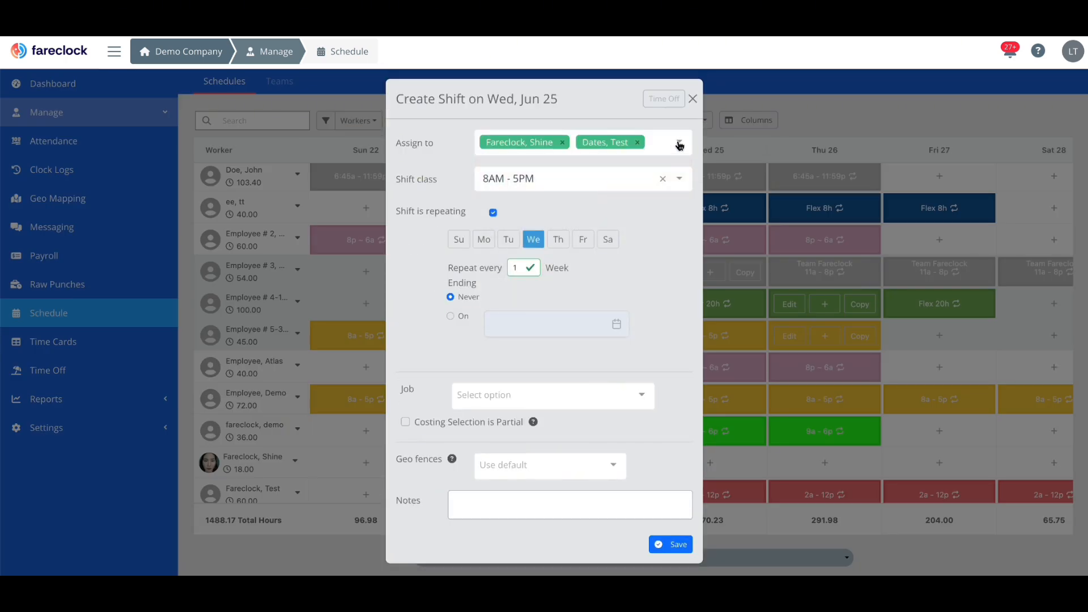
left_click(679, 146)
left_click(639, 253)
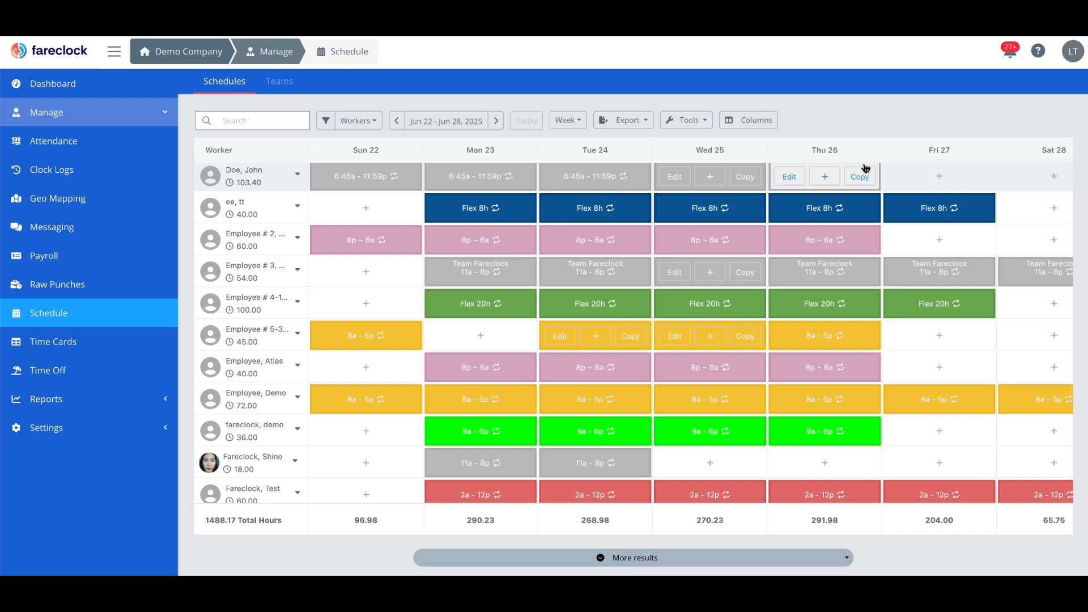
- Move the Tue 24 8p - 6a shift of Employee # 2 to another worker's empty Wed 25 slot
left_click_drag(594, 240, 711, 470)
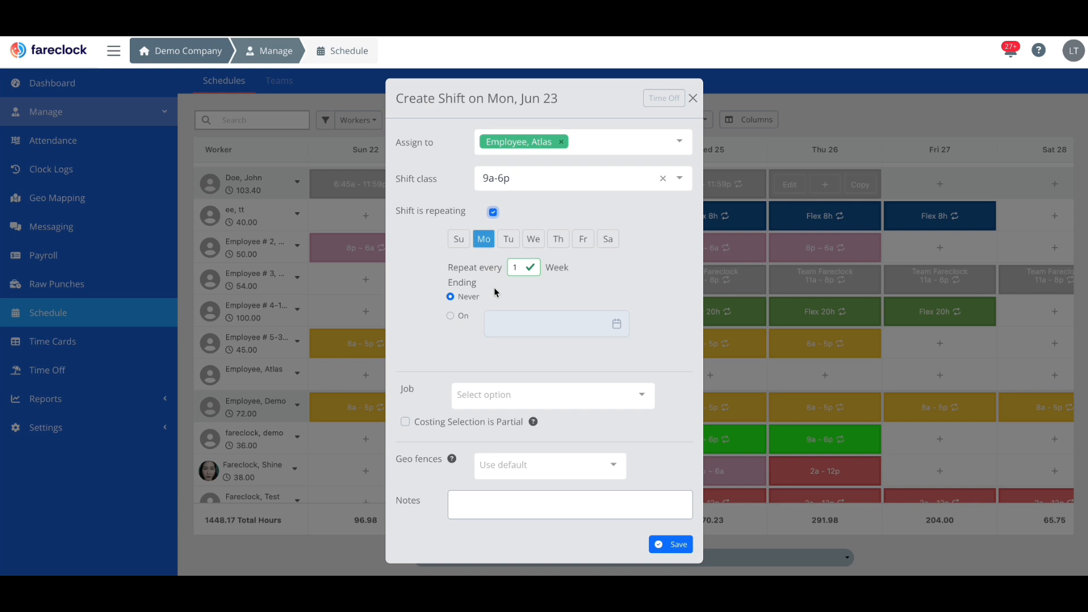
- Repeat the Mon, Jun 23 shift also on We, Fr and Sa, trying 07/01/2025 as the end date before choosing Never
left_click(450, 316)
left_click(544, 323)
left_click(559, 398)
left_click(534, 238)
left_click(583, 239)
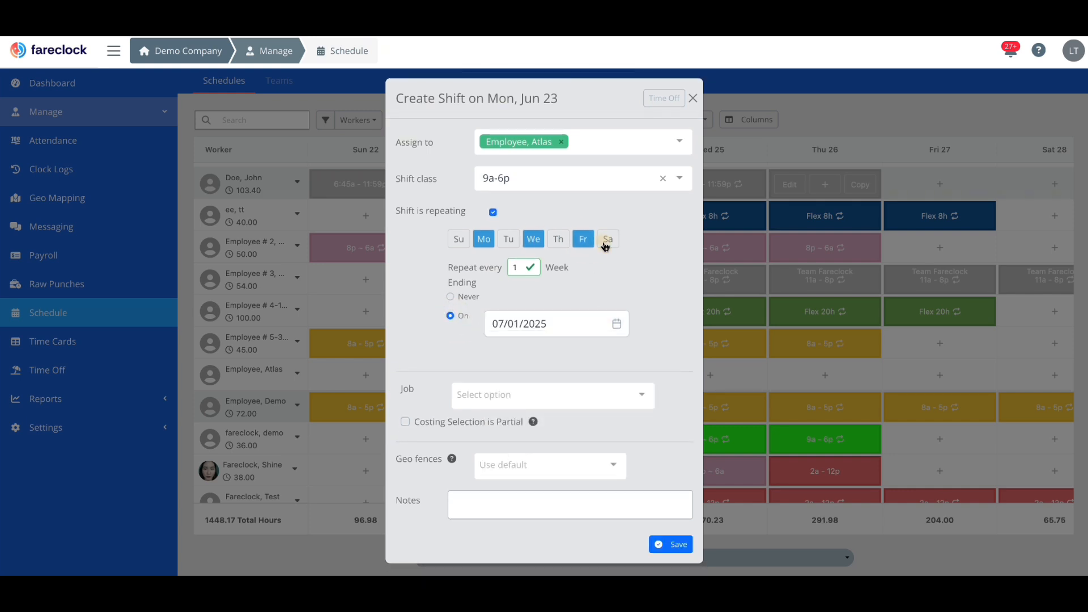
left_click(608, 239)
left_click(450, 296)
- Assign the Fareclock Philippines Office geo fence to the Mon, Jun 23 shift and browse its job options
left_click(606, 463)
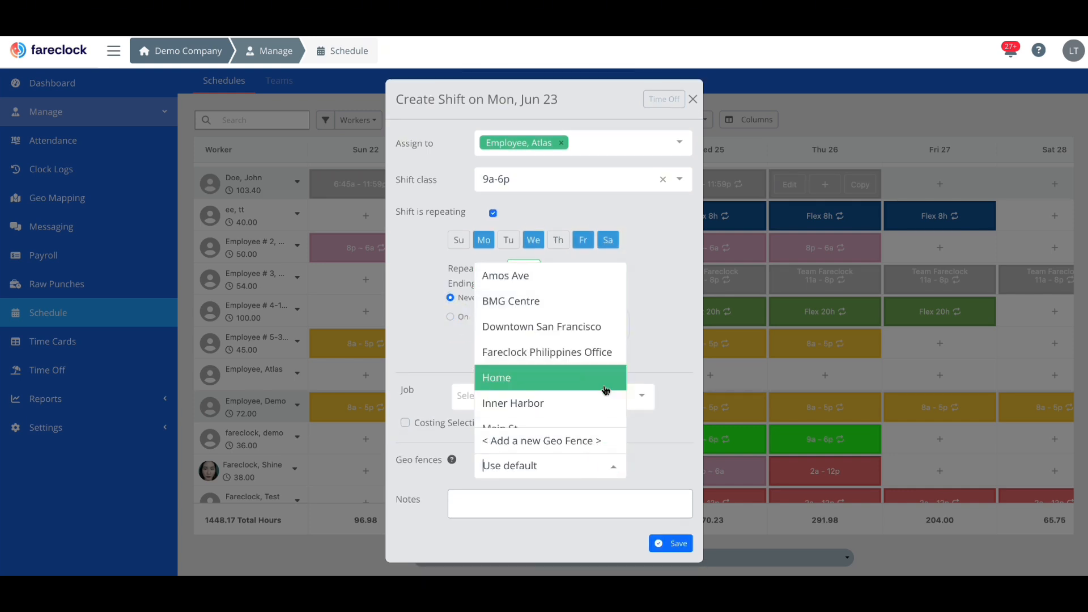
left_click(561, 352)
left_click(643, 396)
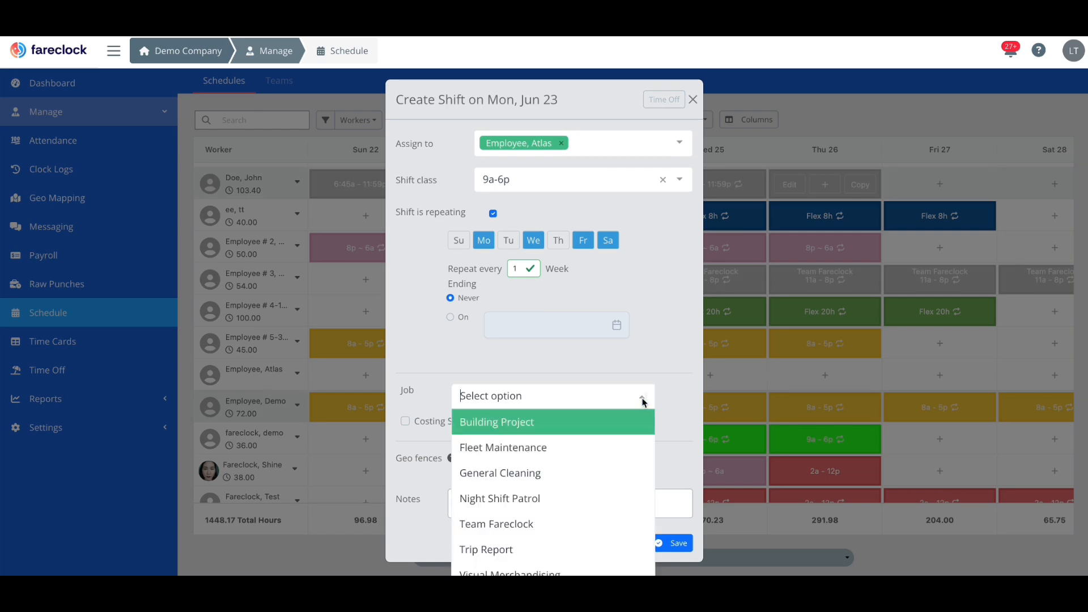
scroll(623, 493, "down", 3)
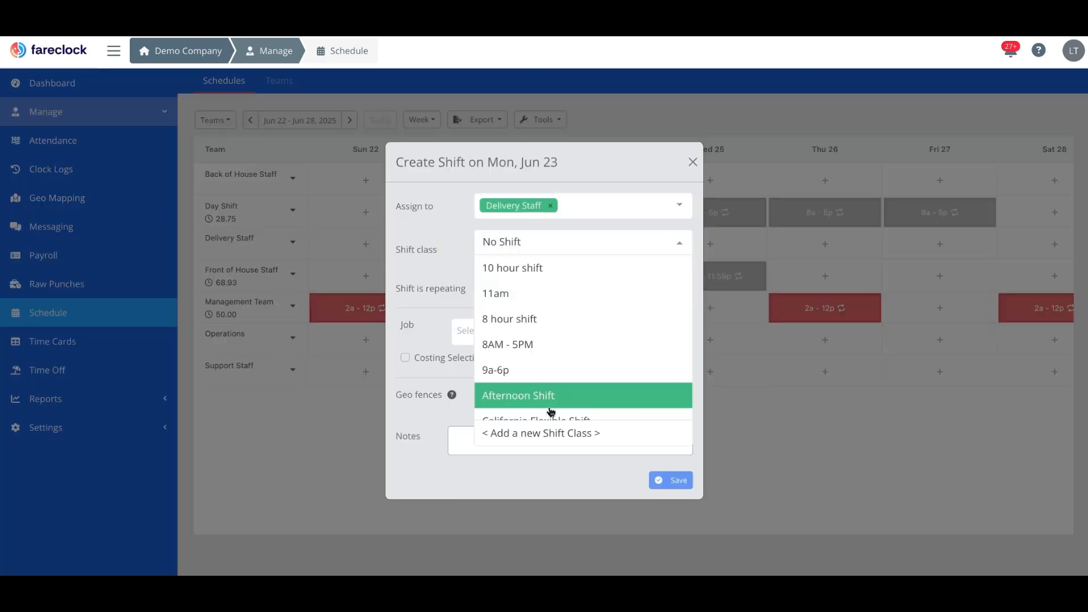
- Save a repeating Mon, Jun 23 shift for the Delivery Staff team with the 11am shift class, Monday through Friday
left_click(553, 413)
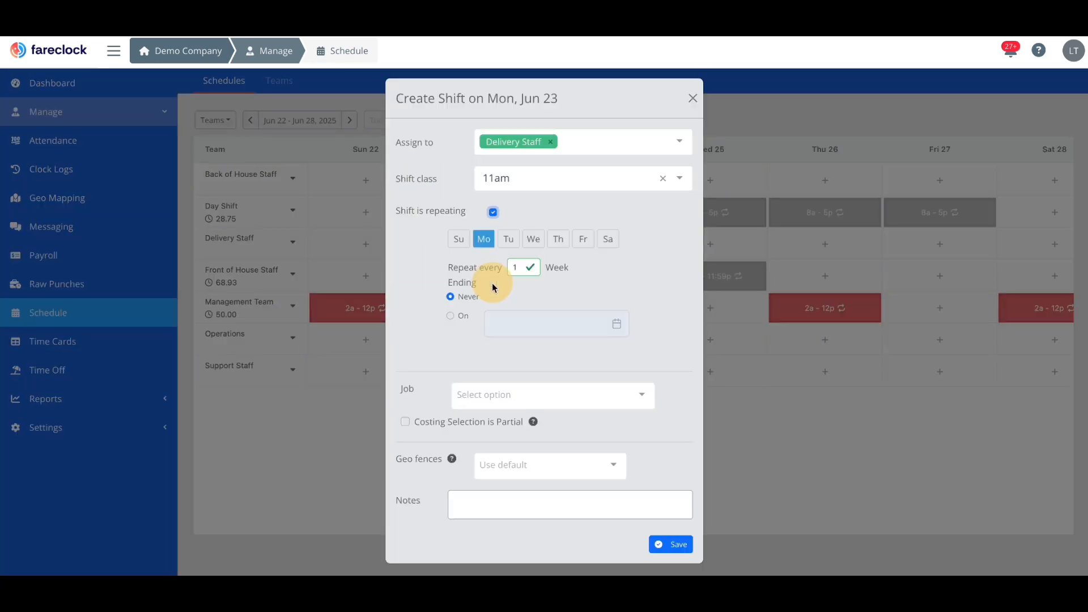
left_click(508, 240)
left_click(558, 240)
left_click(583, 239)
left_click(672, 543)
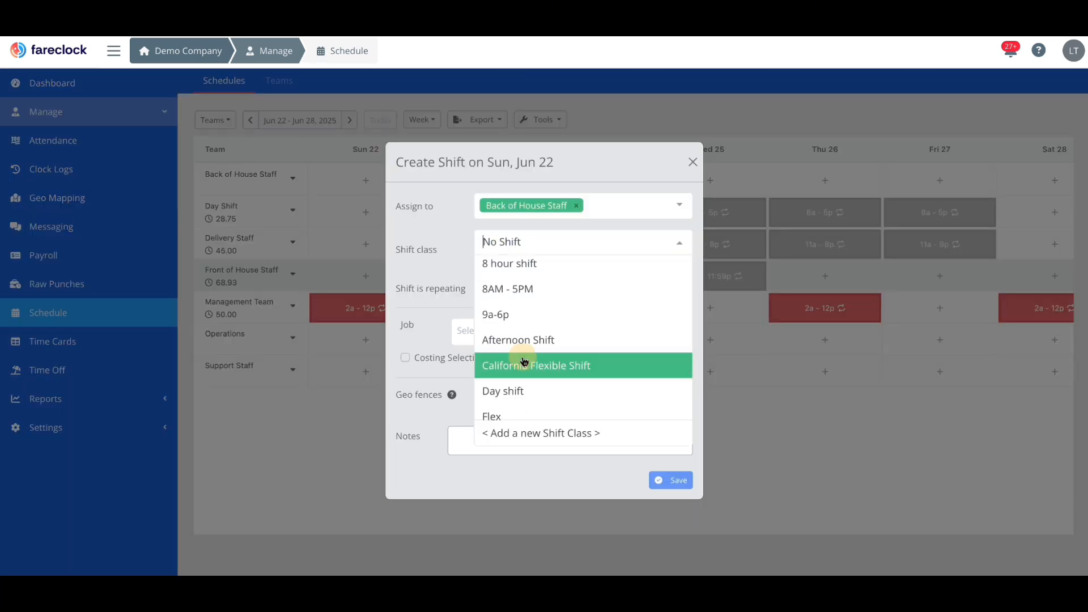
- Save a Sun, Jun 22 shift for Back of House Staff with the California Flexible Shift class, repeating weekly on Su, Tu and We
left_click(522, 367)
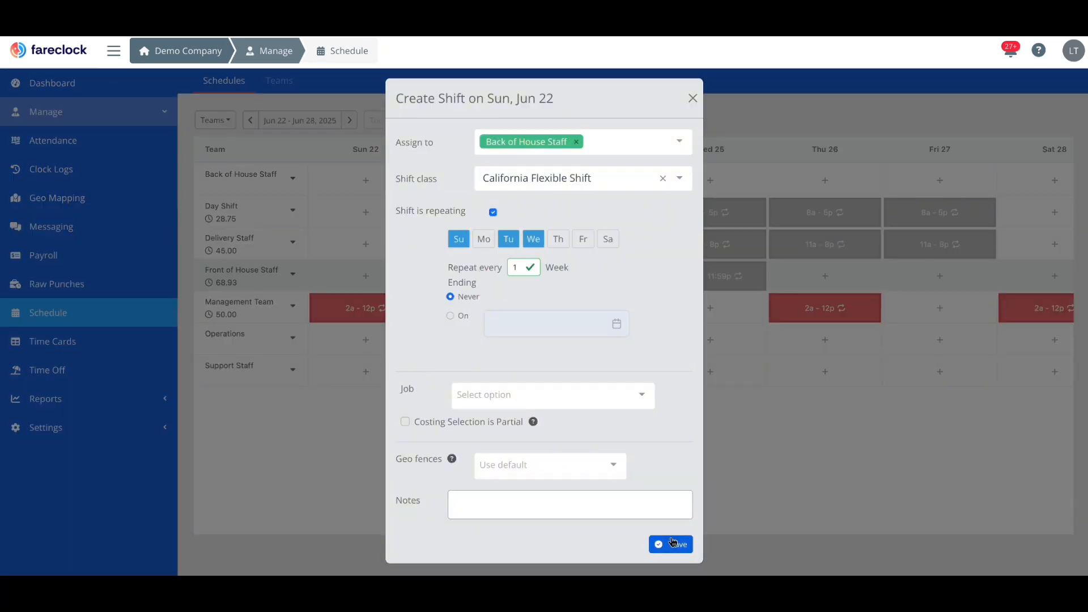
left_click(671, 541)
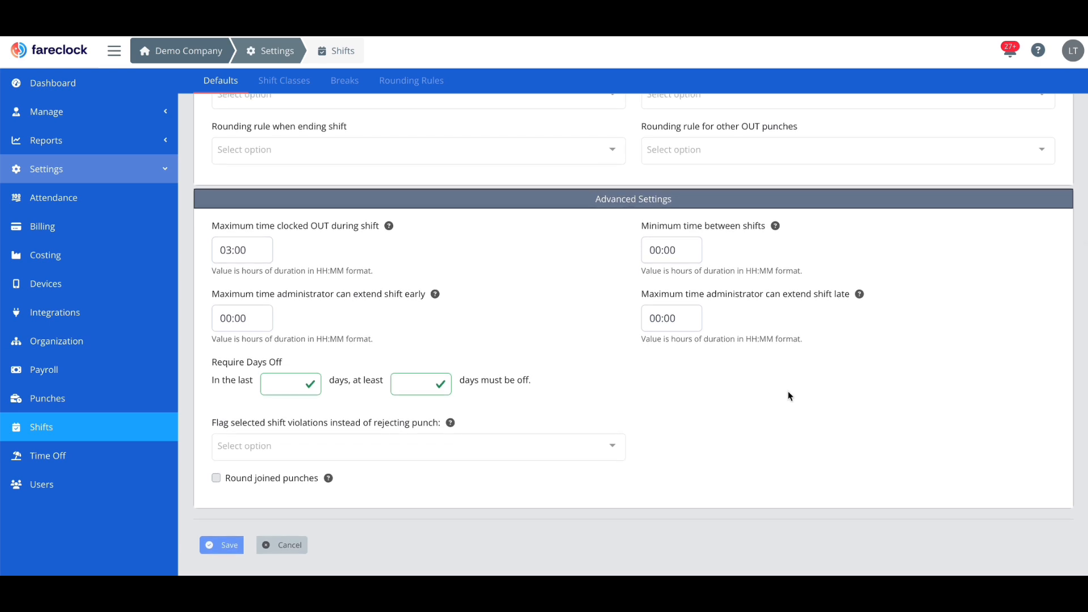
- Examine the maximum clocked OUT time and minimum time between shifts in the shift defaults, and the Lunch break's settings
double_click(260, 253)
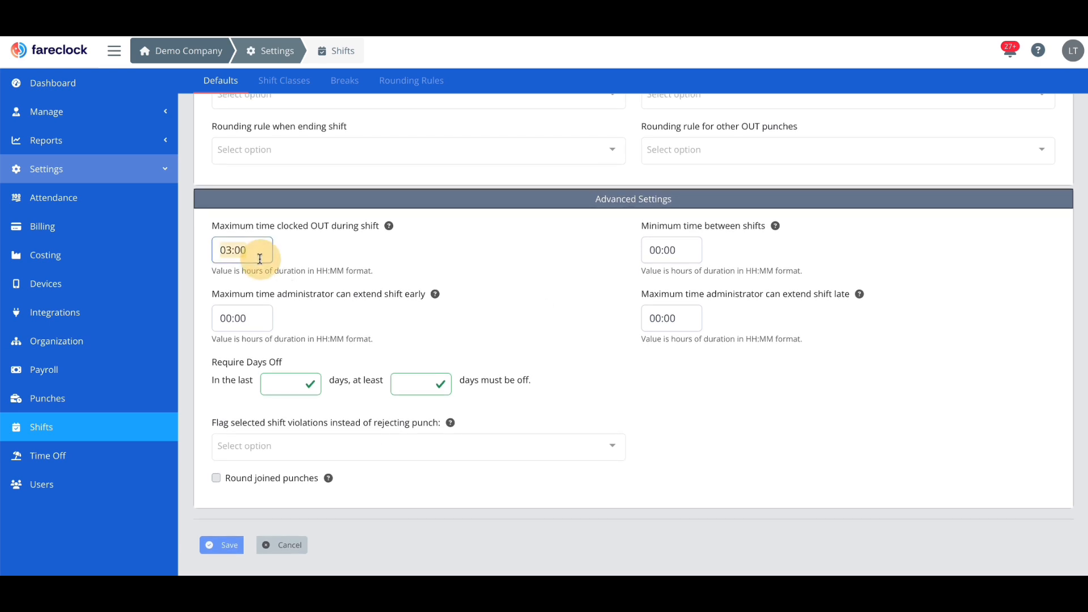
double_click(674, 252)
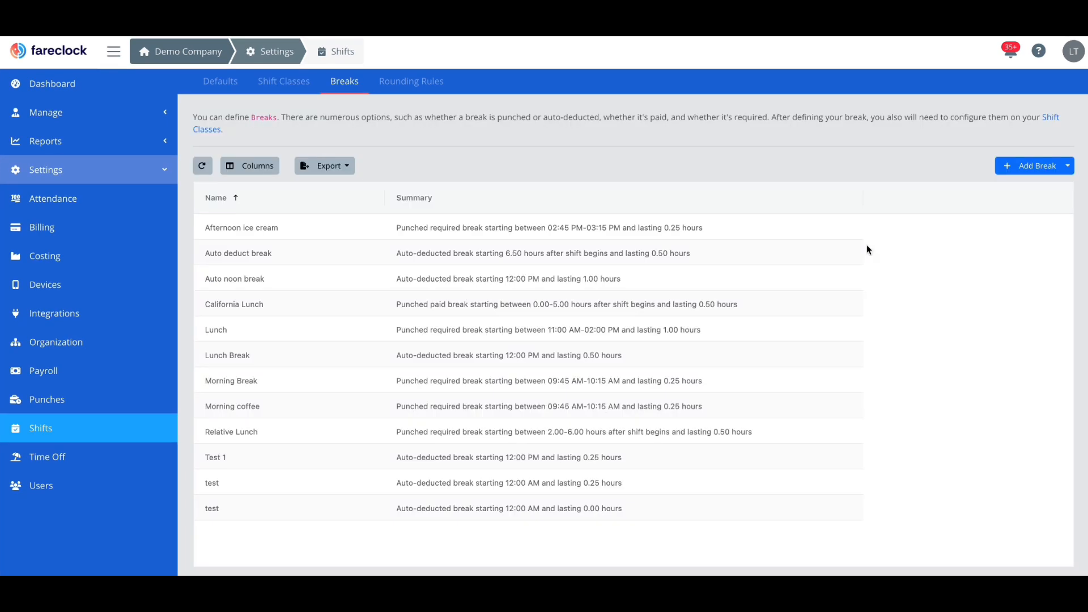
left_click(511, 330)
scroll(669, 366, "down", 2)
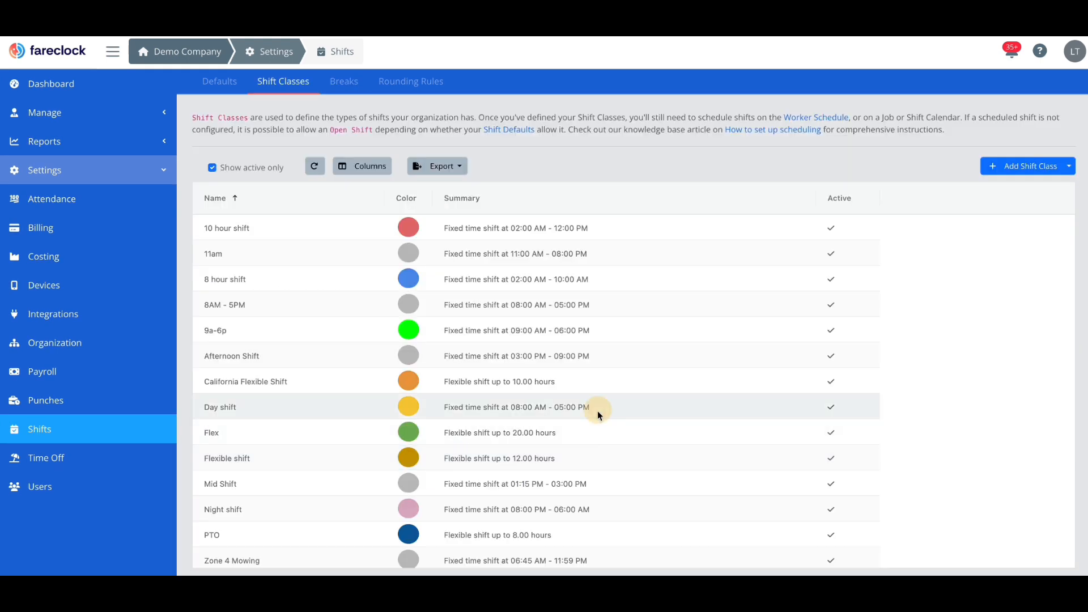
- Open the Day shift class and examine its lock-out and revision rules
left_click(598, 409)
scroll(720, 462, "down", 3)
scroll(720, 466, "down", 2)
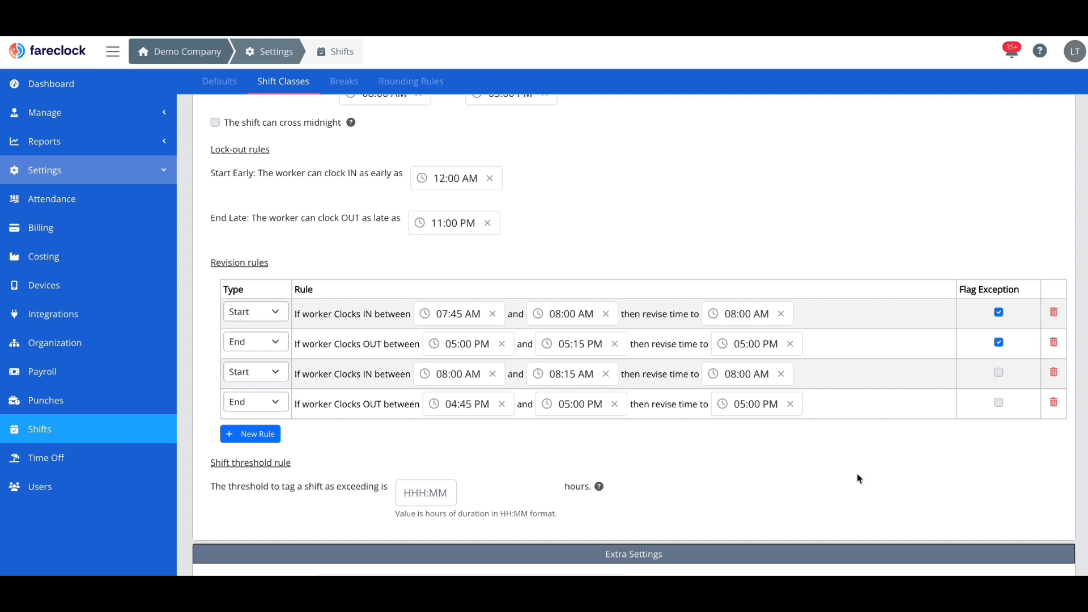
scroll(857, 473, "up", 3)
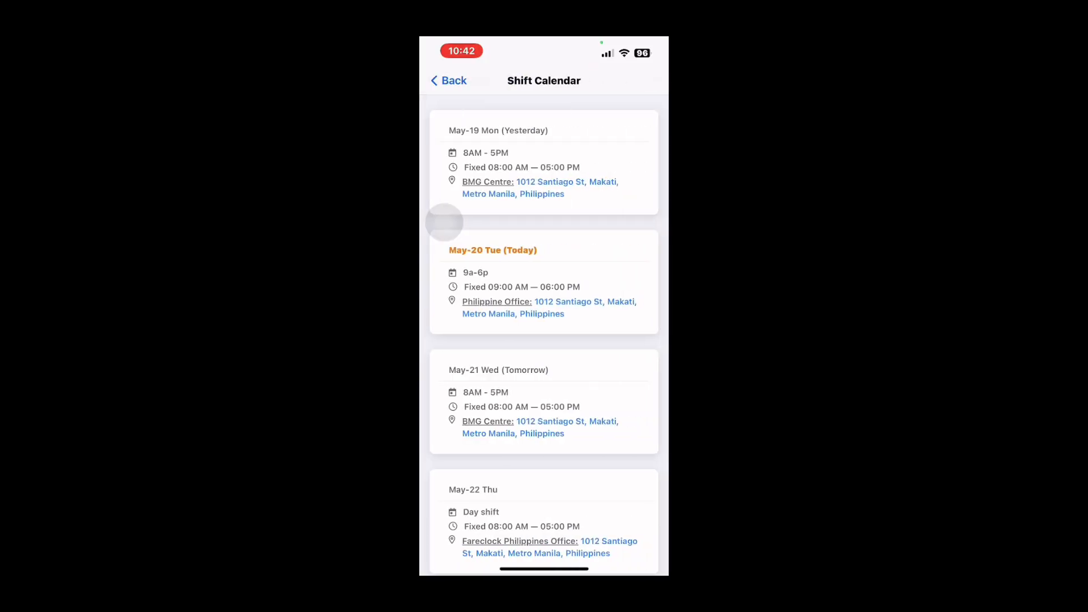
- Look through the worker's upcoming shifts in the mobile app's Shift Calendar
scroll(444, 222, "down", 5)
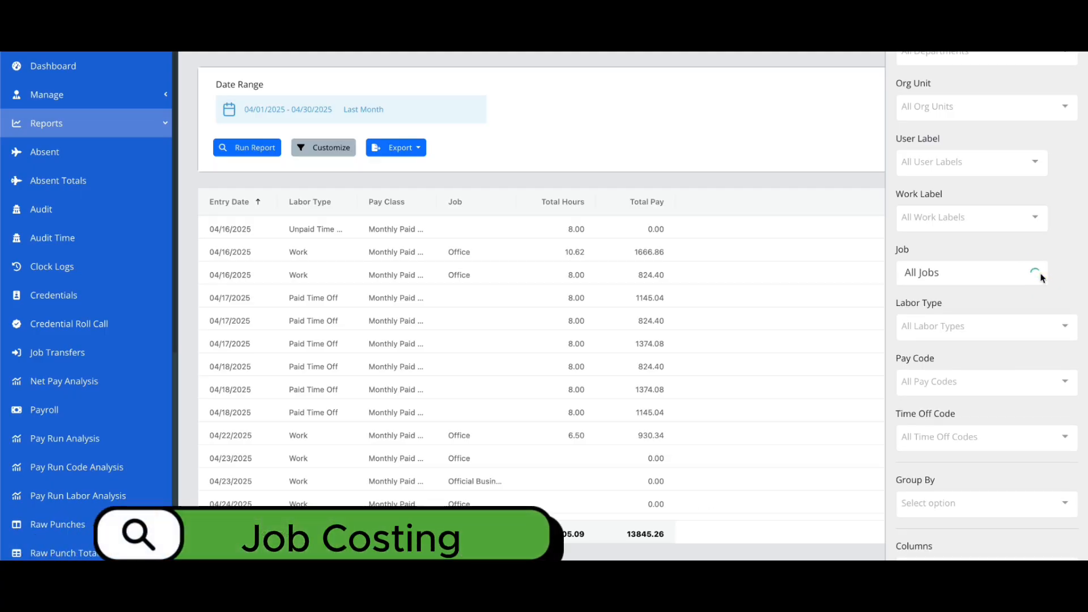
- Browse the job filter options and the remaining customization settings of the 04/01/2025 - 04/30/2025 report
left_click(1039, 274)
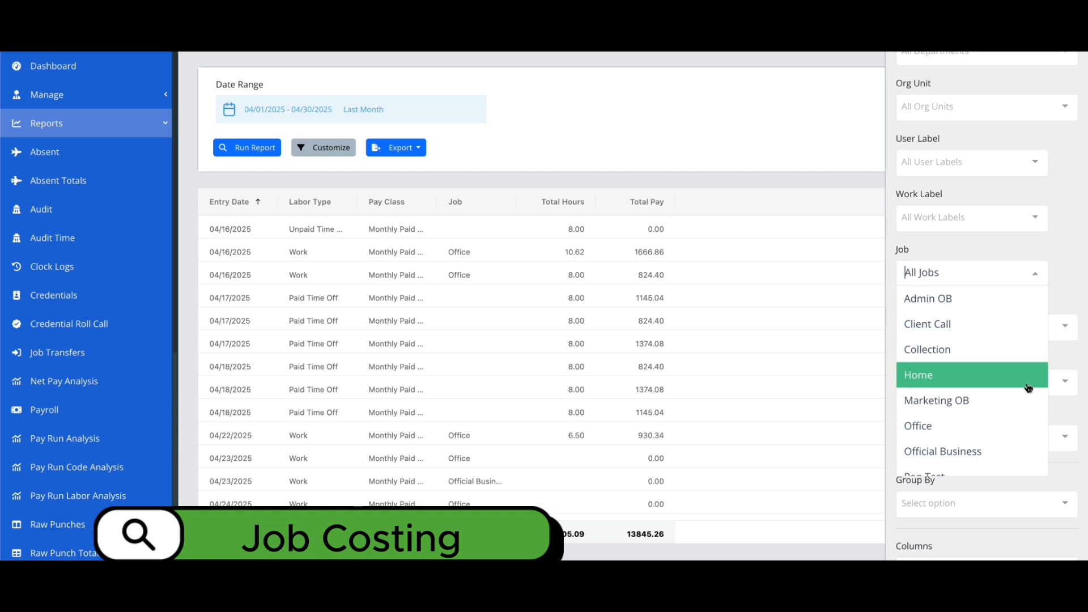
scroll(1028, 388, "down", 1)
scroll(1029, 389, "down", 3)
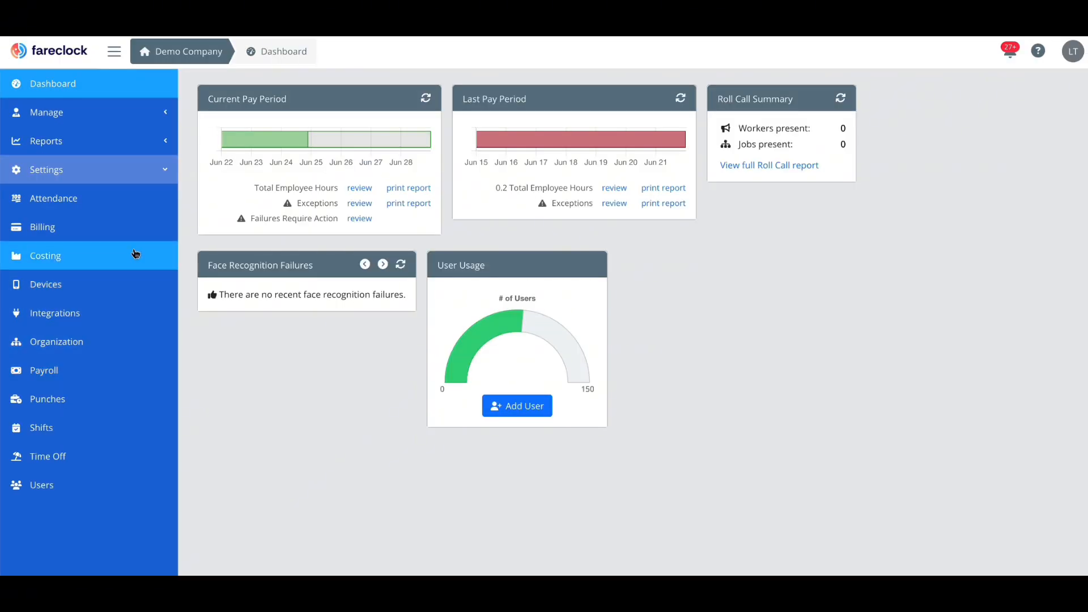
- Look through the costing settings, opening the Warehouse job and the Dispatch job phase
left_click(135, 252)
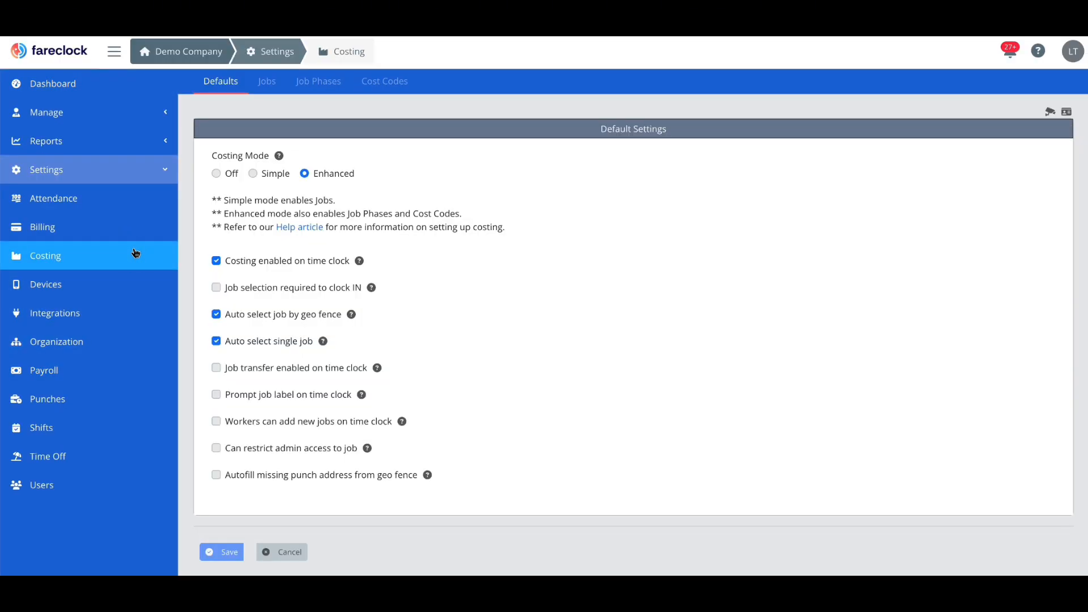
left_click(266, 82)
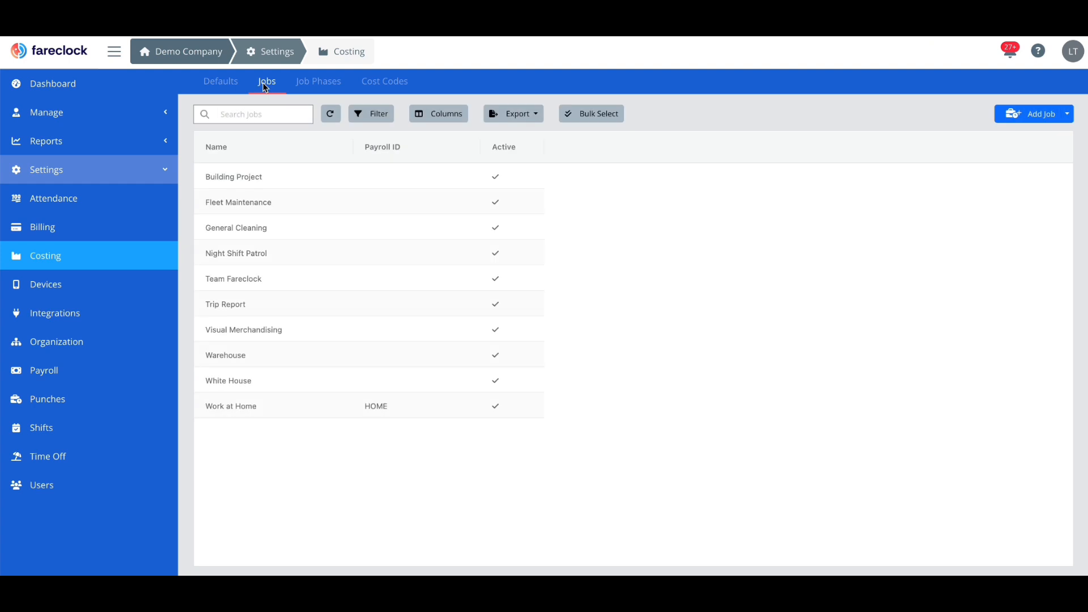
left_click(372, 356)
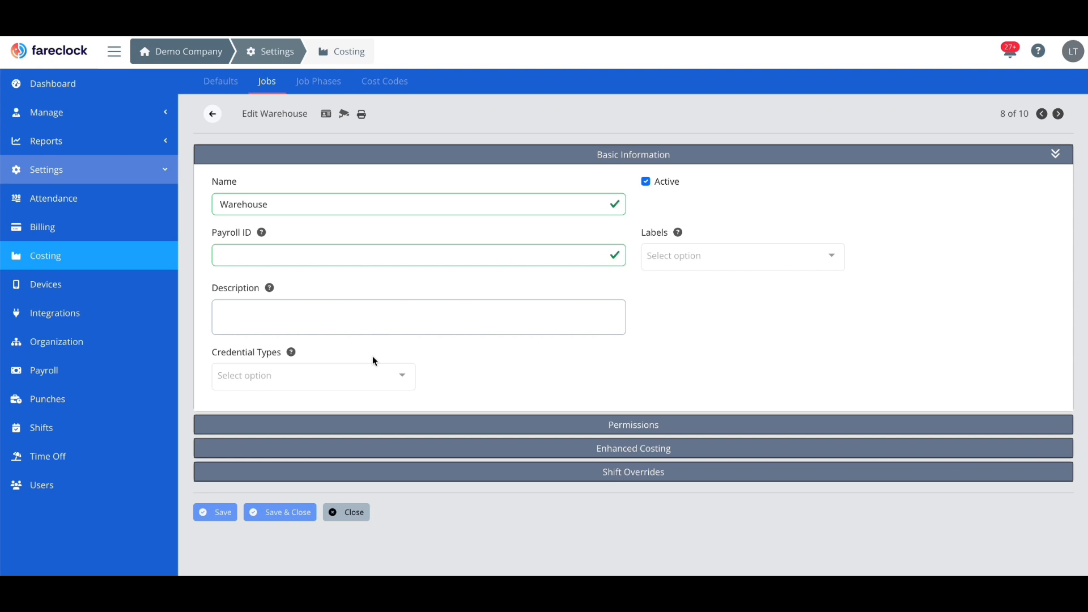
left_click(213, 114)
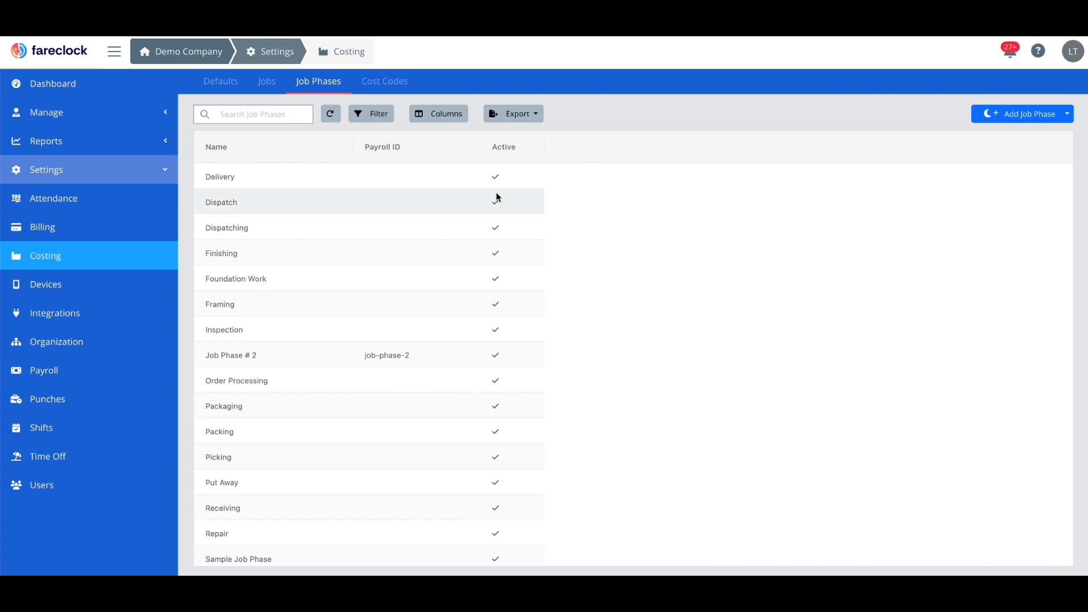
left_click(460, 201)
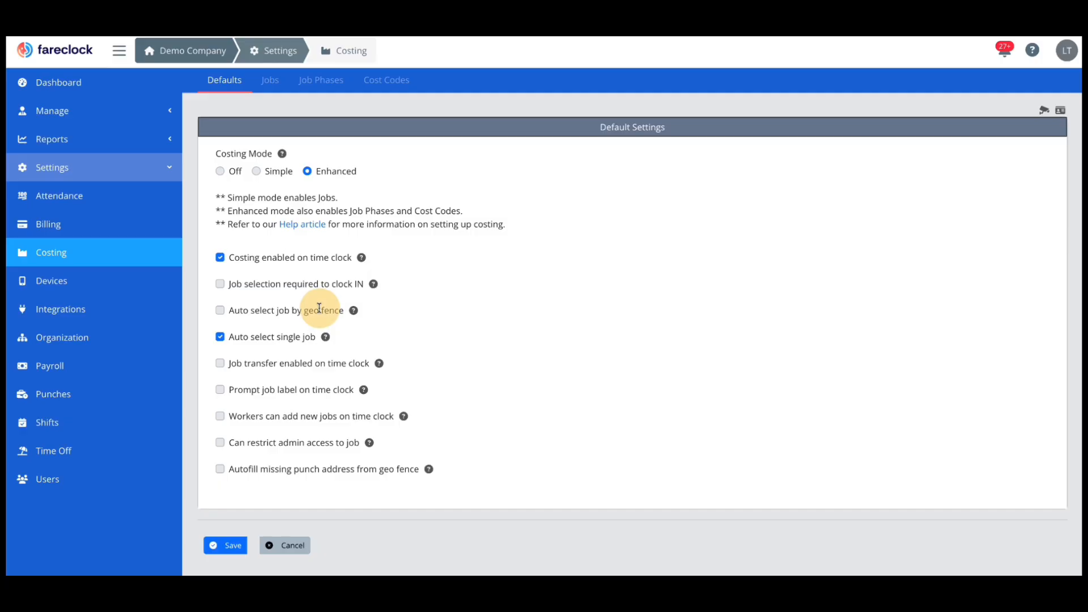
- Enable Auto select job by geo fence in the costing defaults
left_click(322, 312)
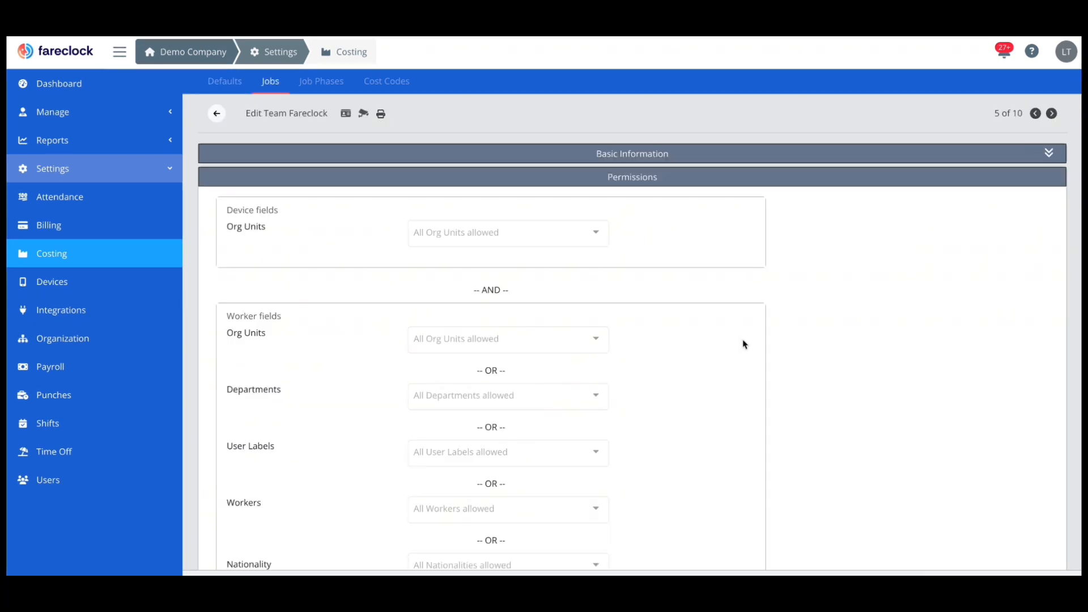
- Restrict the Team Fareclock job's device permissions to the US East org unit
scroll(744, 343, "down", 1)
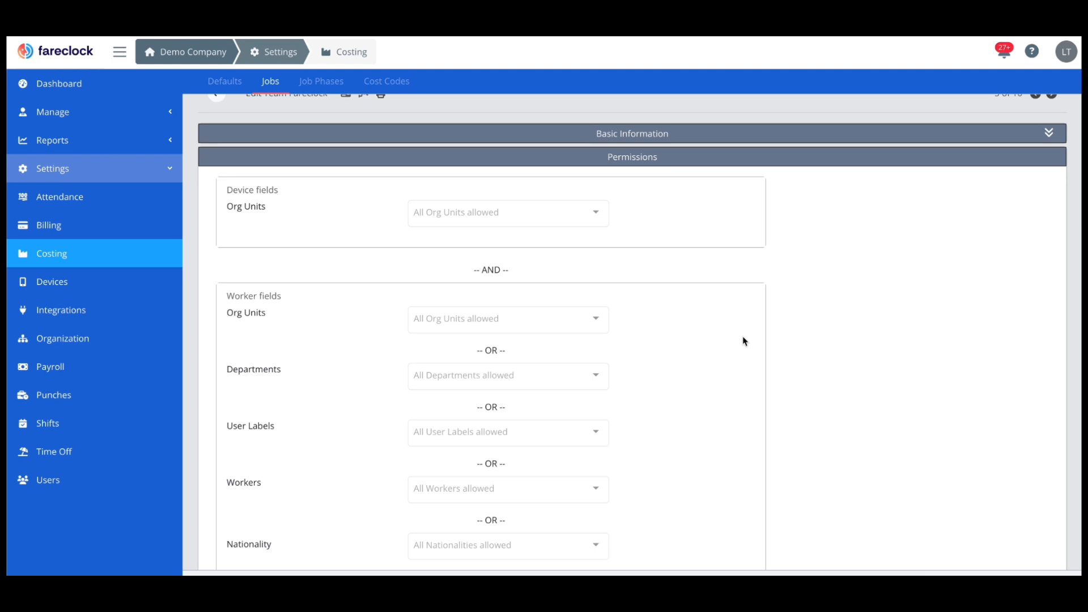
scroll(744, 341, "down", 1)
left_click(594, 192)
left_click(561, 323)
- Restrict the Team Fareclock job's worker permissions to one org unit and review the job's geo fences
scroll(720, 405, "down", 4)
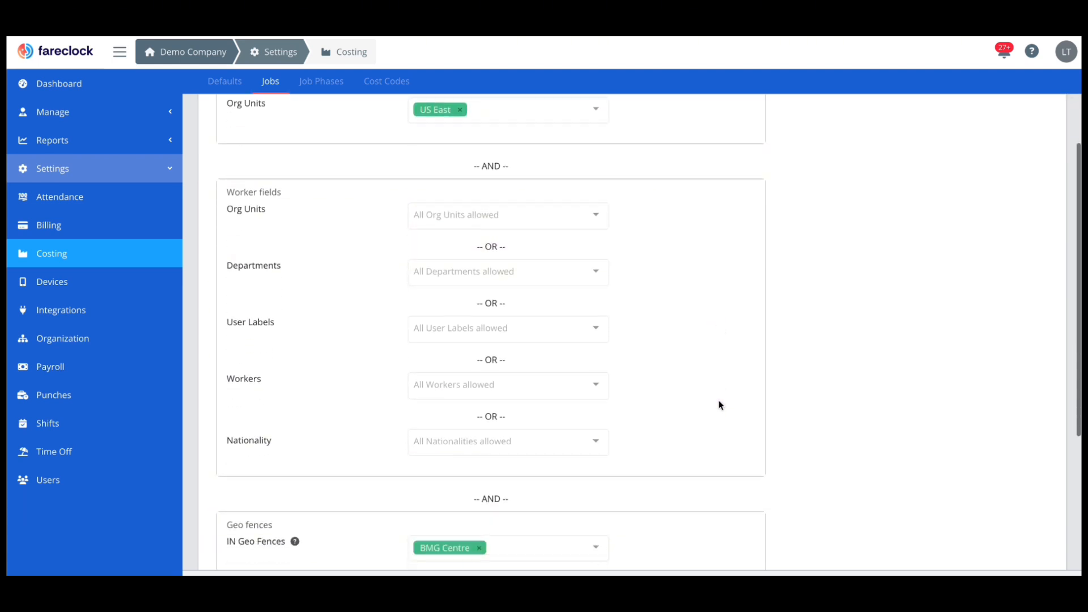
left_click(595, 215)
left_click(576, 335)
scroll(627, 362, "down", 2)
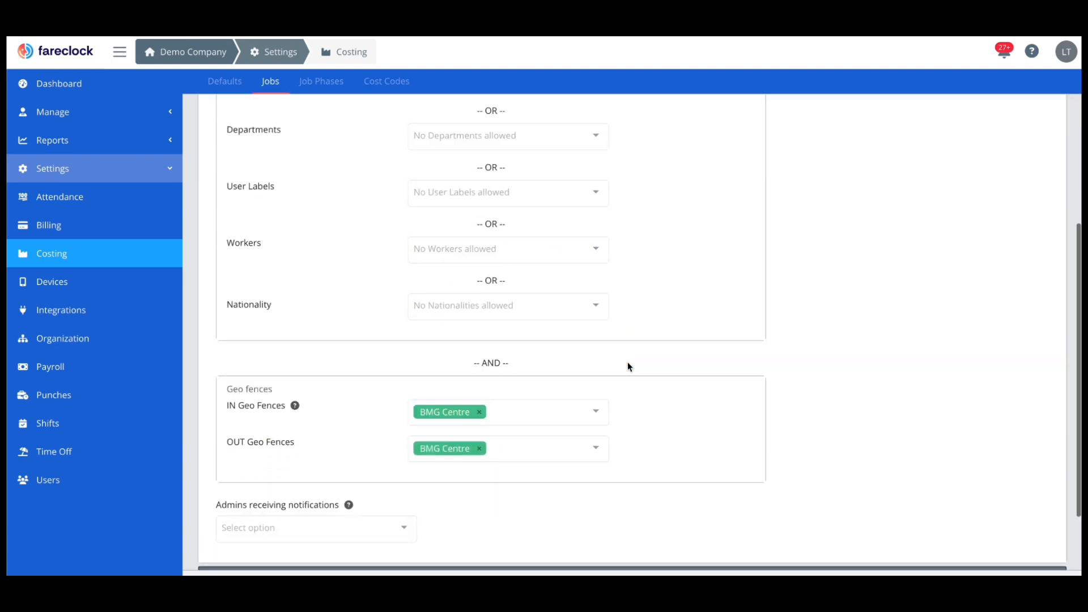
scroll(627, 366, "down", 1)
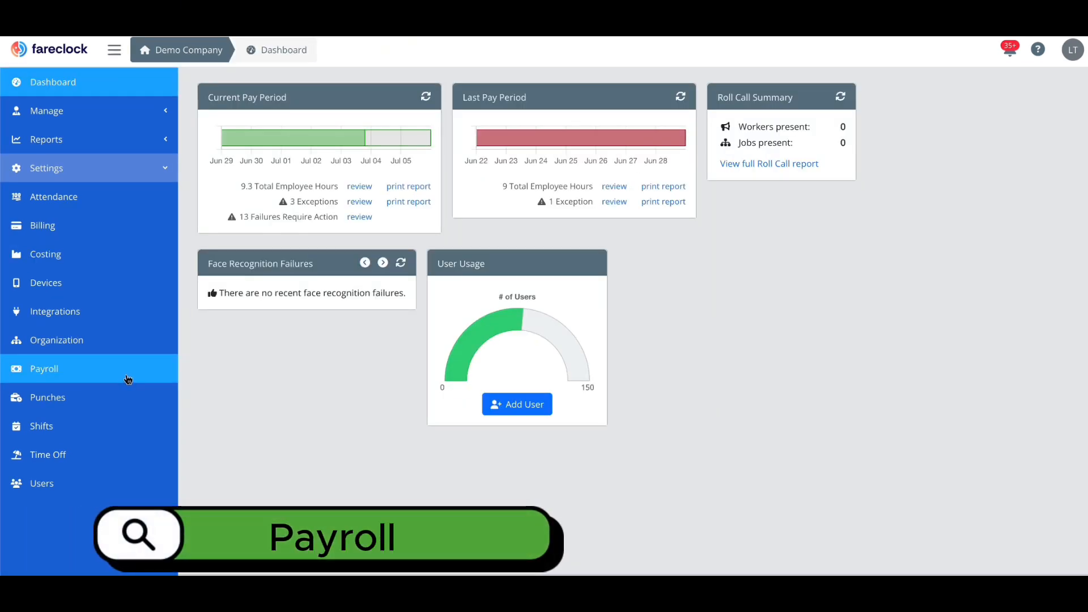
- Open the Default pay class in the payroll settings and examine its pay period and overtime settings
left_click(128, 379)
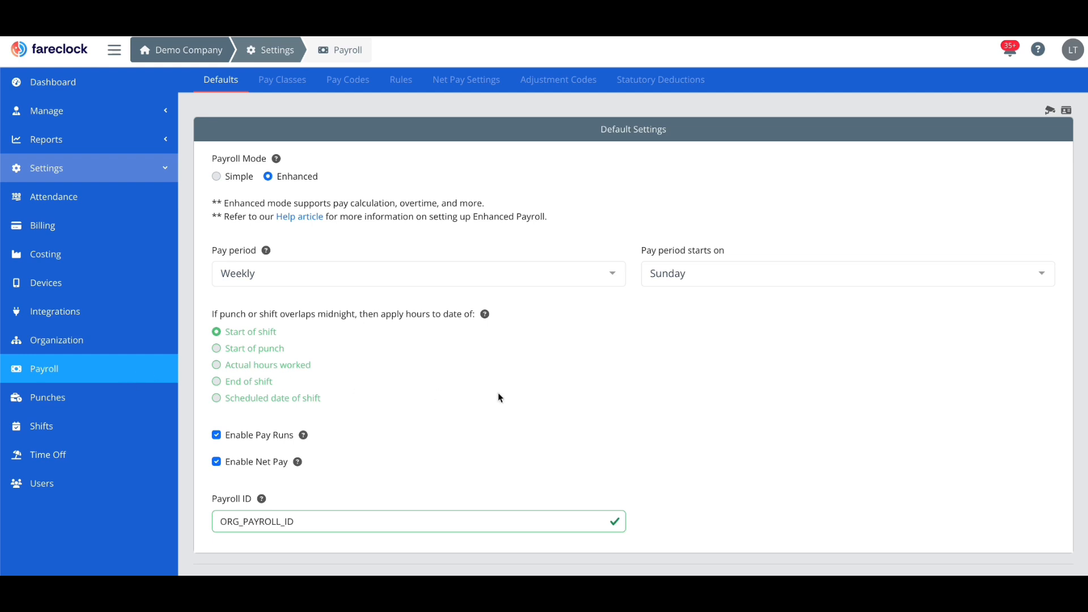
left_click(297, 82)
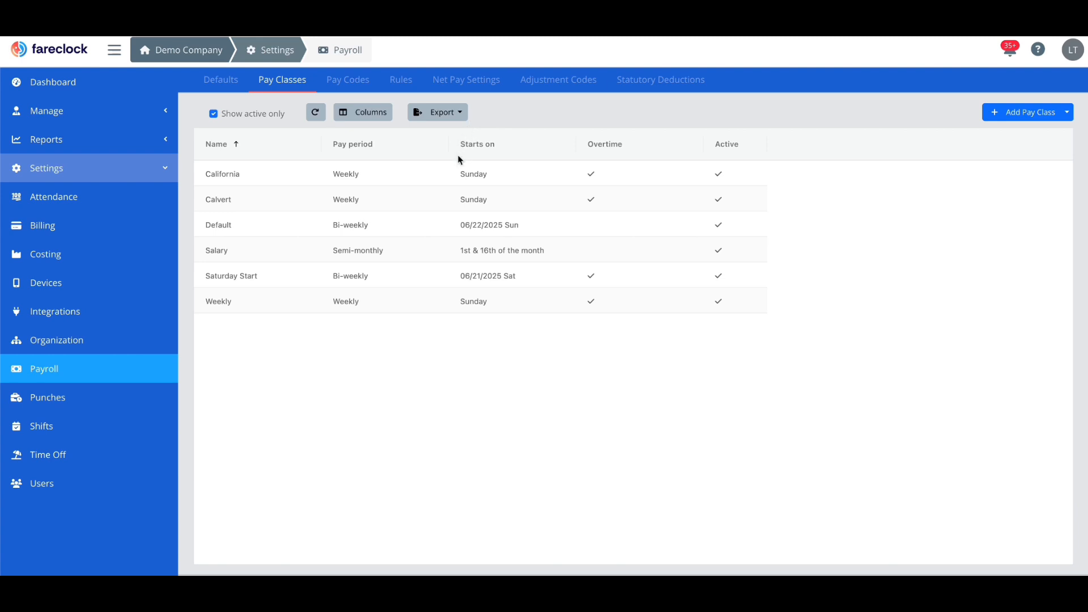
left_click(489, 224)
scroll(645, 435, "down", 3)
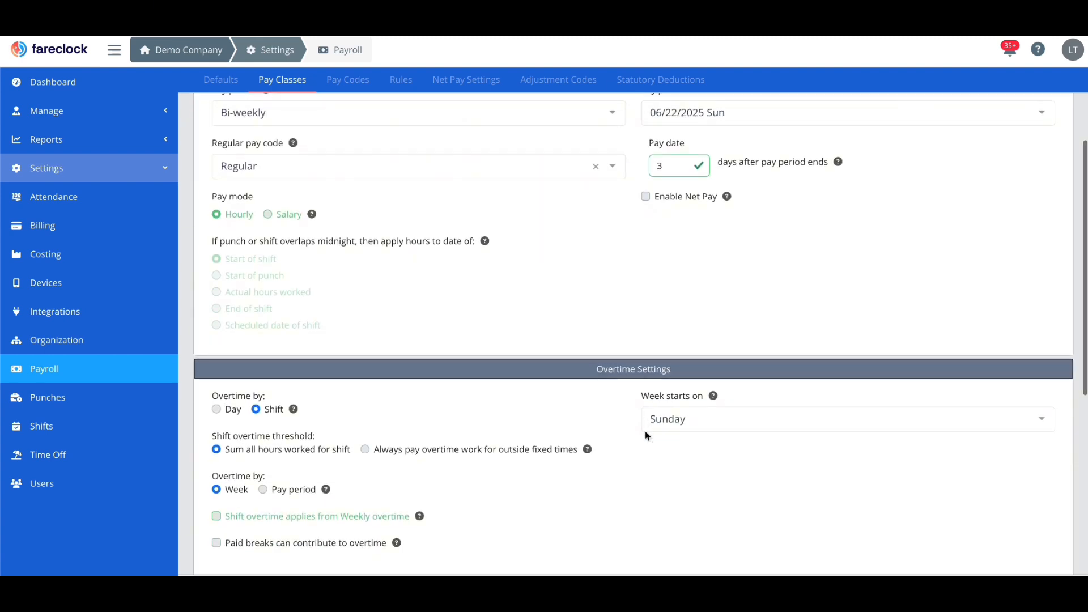
scroll(646, 435, "down", 2)
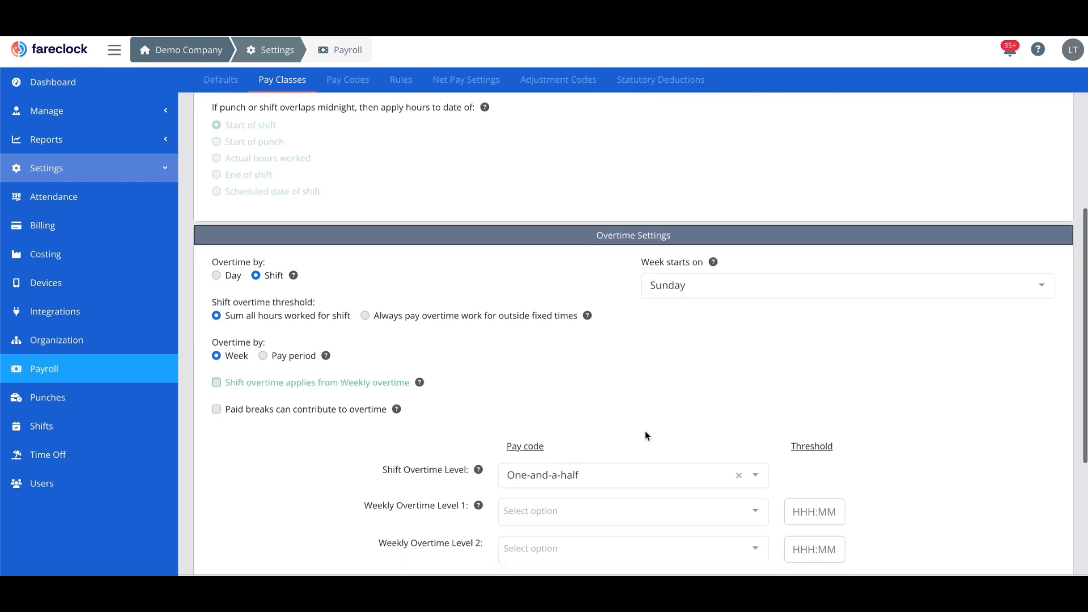
scroll(646, 434, "down", 3)
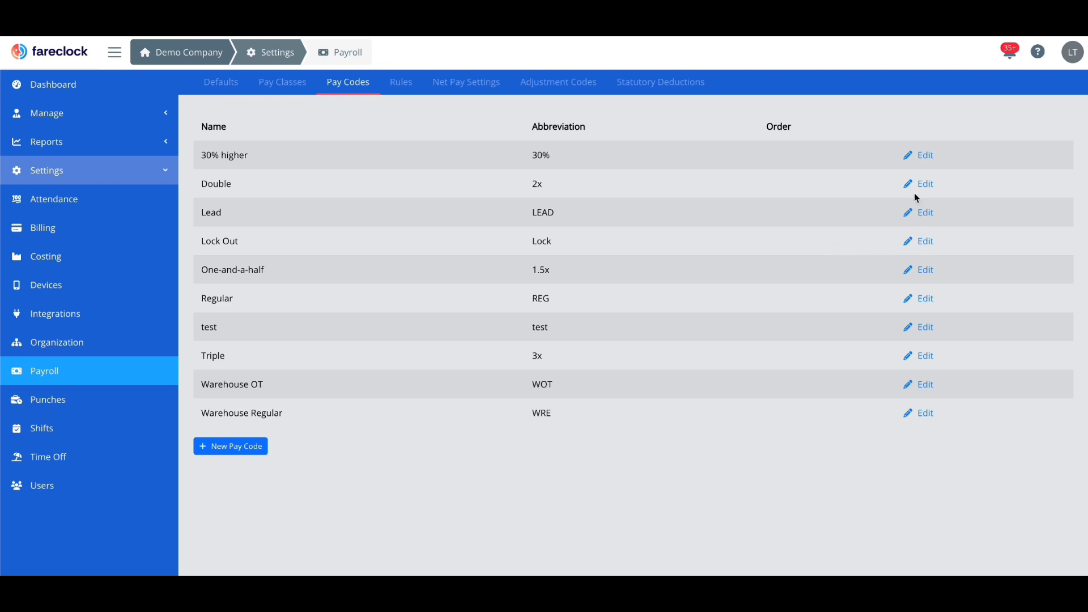
- Examine the 30% higher pay code's rate differential and open the New Years pay code rule
left_click(915, 160)
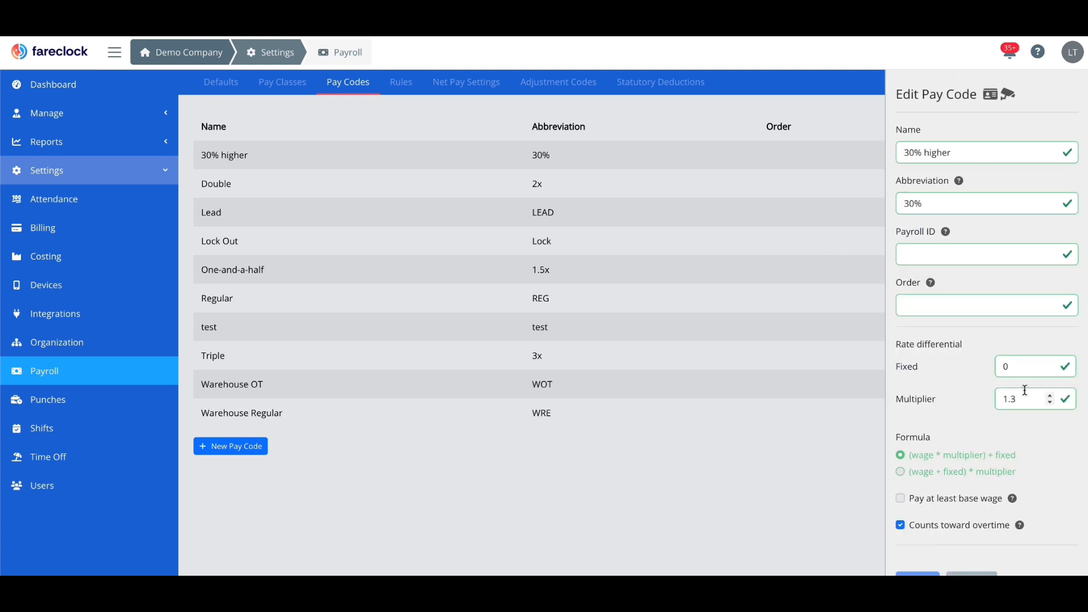
scroll(1024, 389, "down", 1)
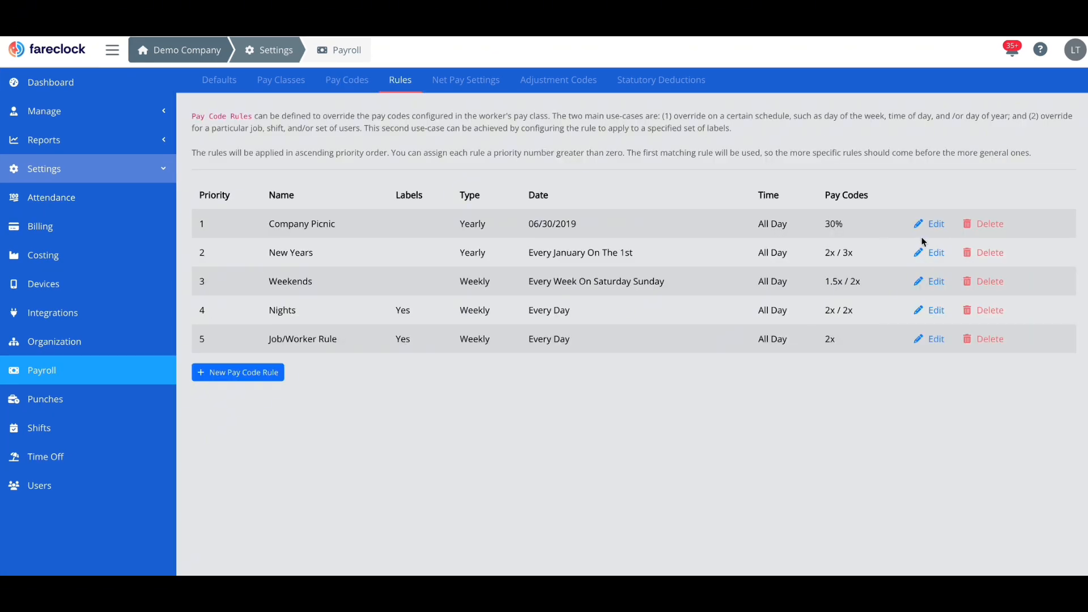
left_click(922, 281)
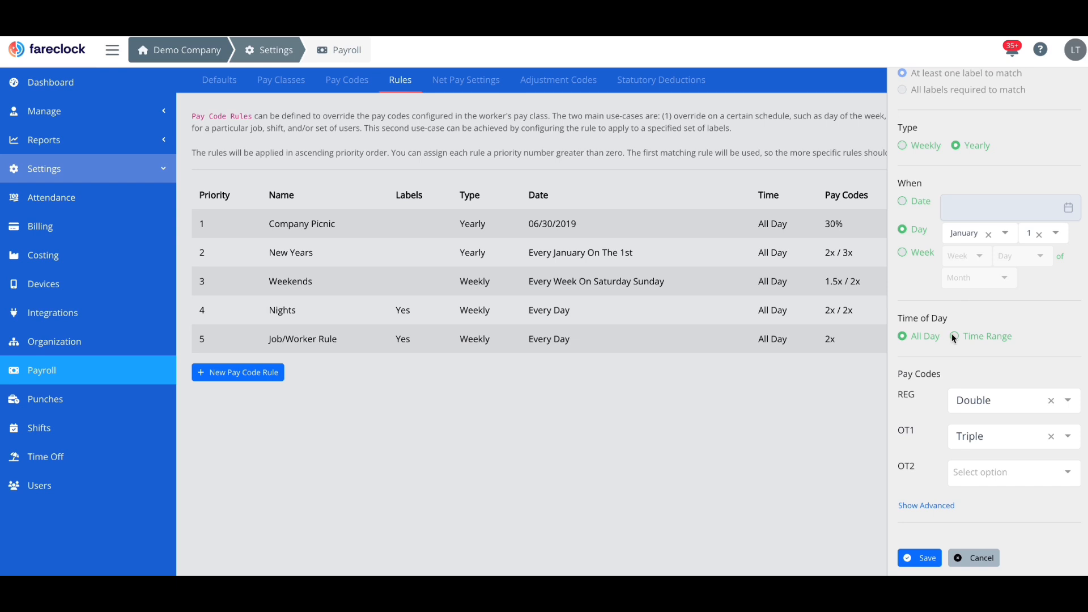
- Compare the New Years rule's Time Range and All Day options and open a pay stub in the mobile app
left_click(954, 337)
left_click(903, 337)
scroll(1019, 258, "up", 1)
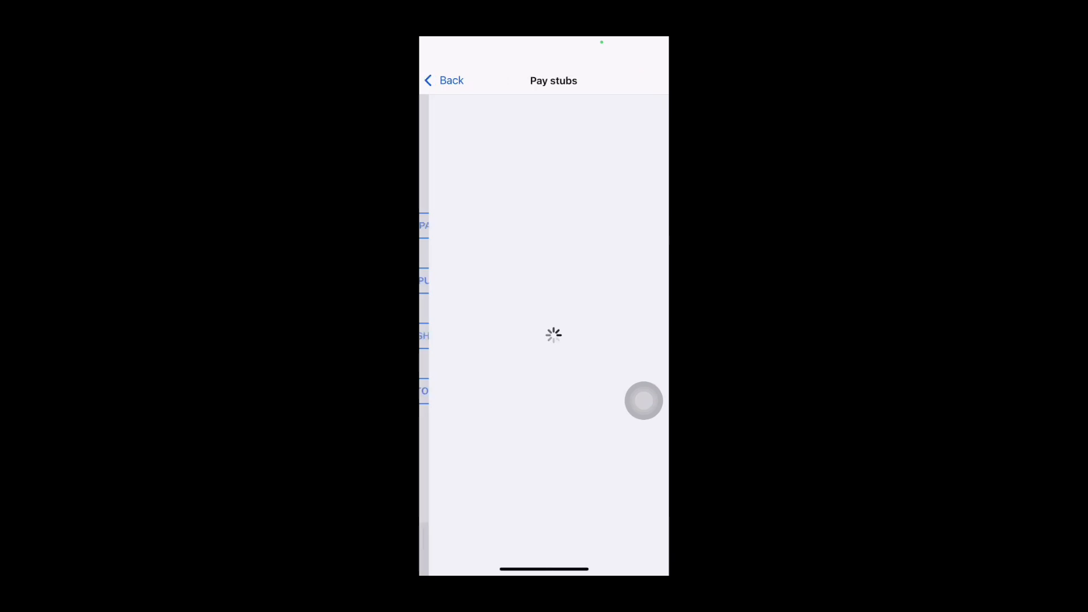
left_click(482, 108)
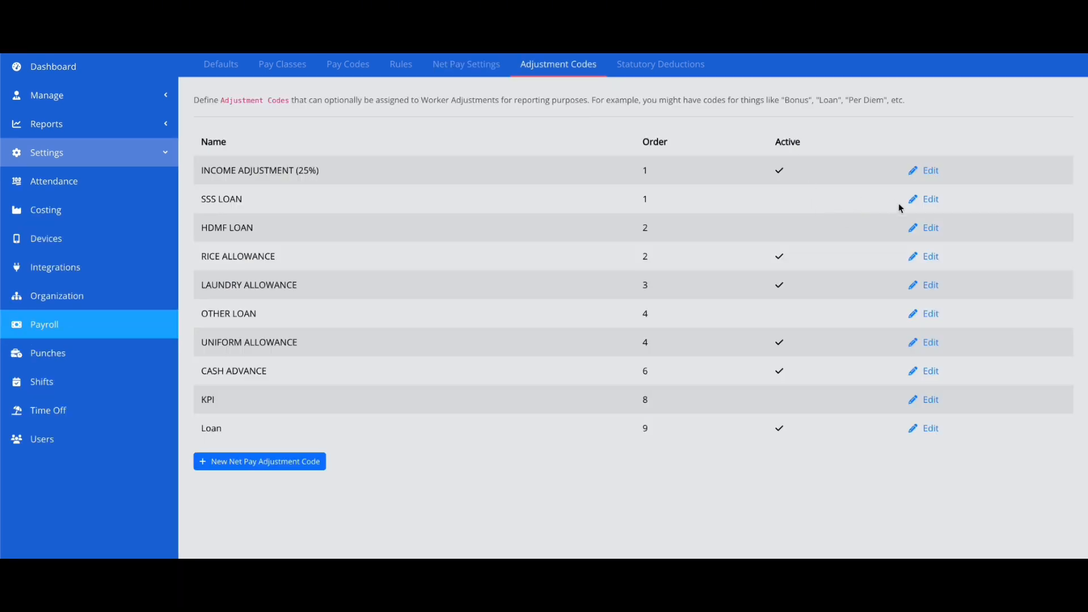
- Examine the RICE ALLOWANCE adjustment code and open the LAUNDRY ALLOWANCE code
left_click(918, 256)
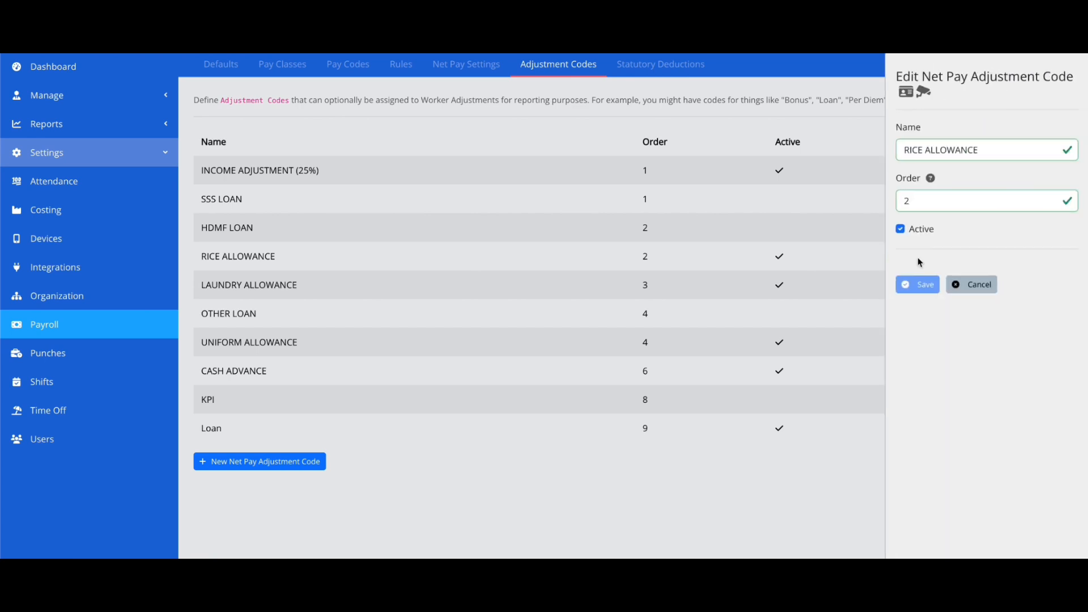
left_click(954, 286)
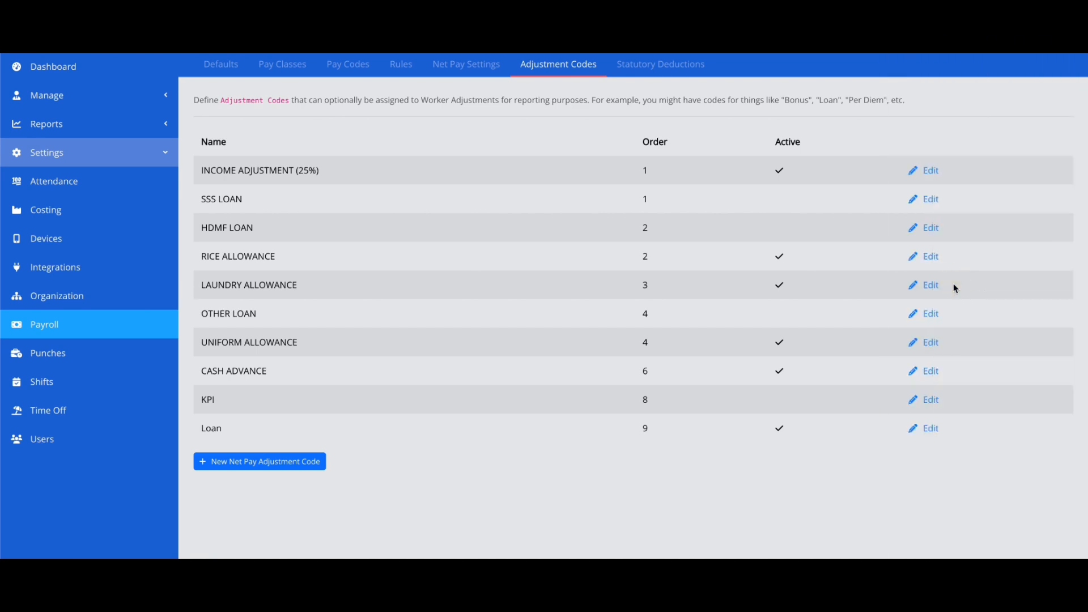
left_click(923, 286)
- Open the WTAX statutory deduction and examine its basic settings and brackets
left_click(692, 66)
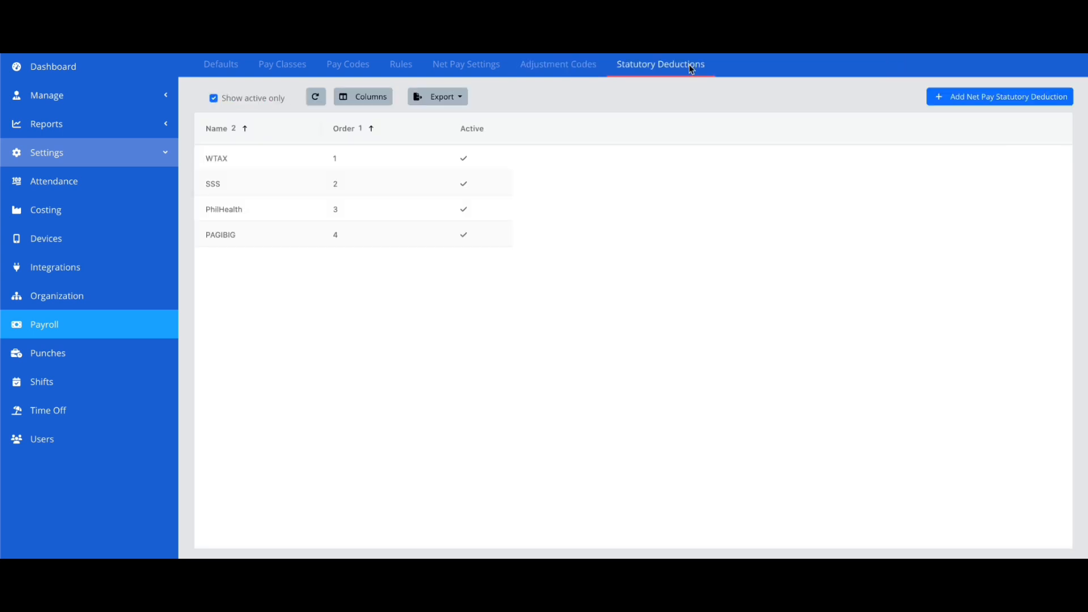
left_click(327, 161)
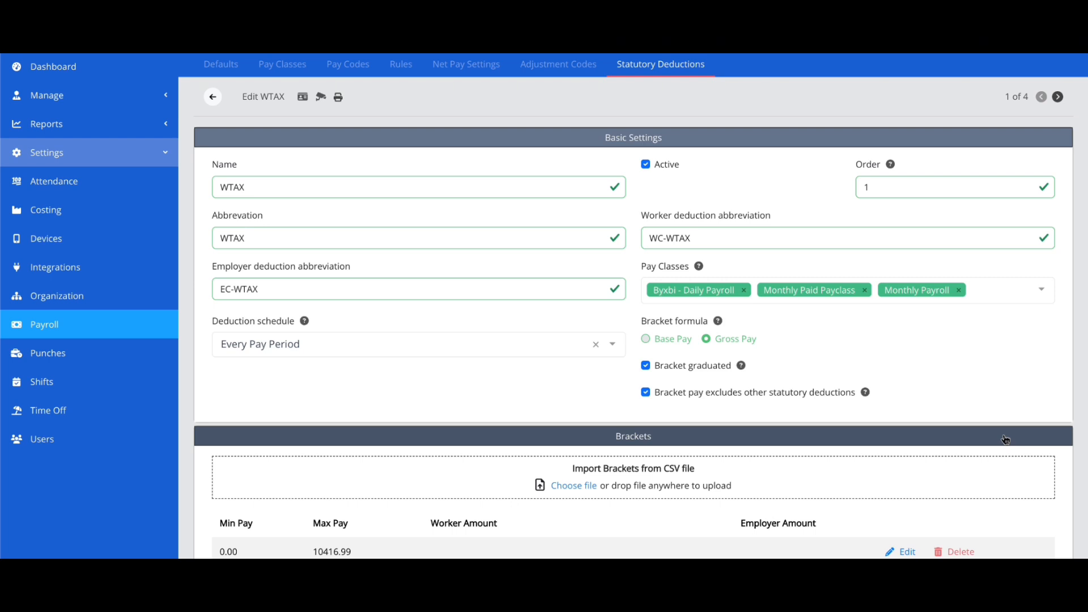
scroll(1005, 440, "down", 4)
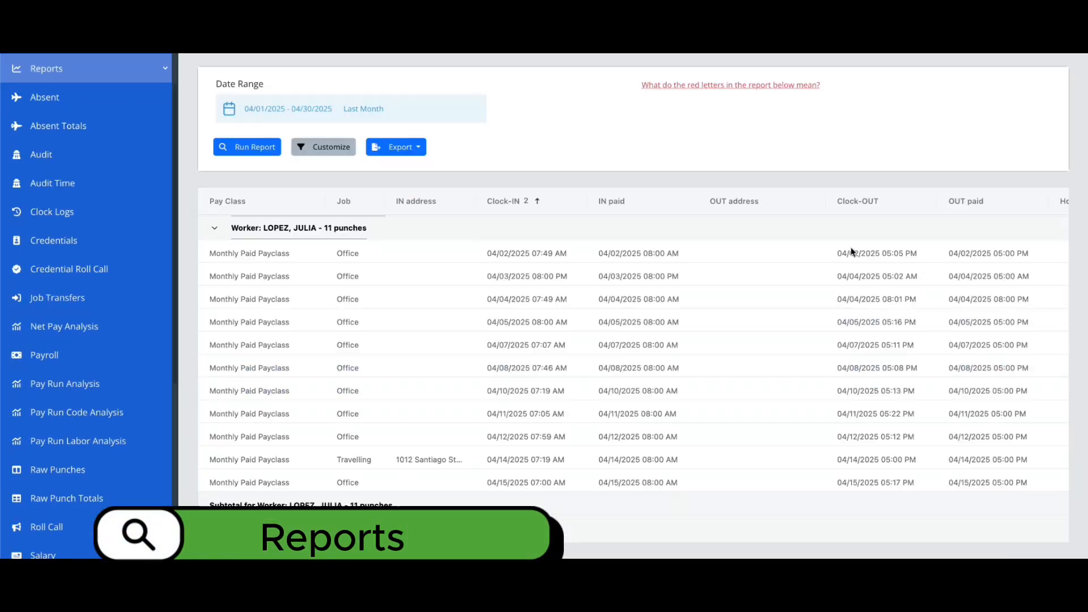
- Examine the April punch report's clock-in and clock-out columns and the Time Cards report's column options
scroll(842, 382, "right", 3)
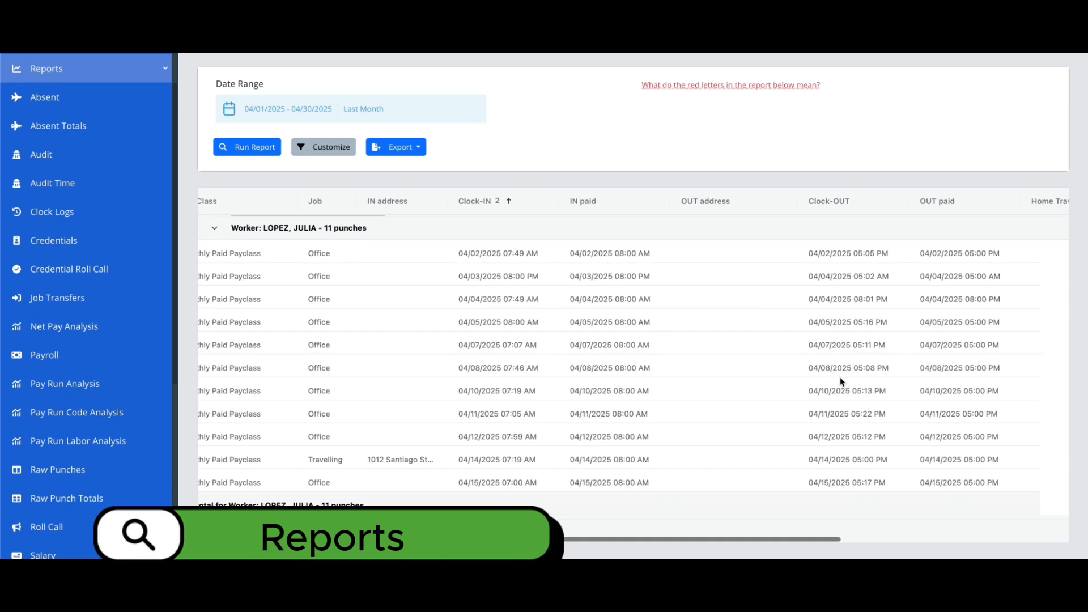
scroll(841, 382, "right", 3)
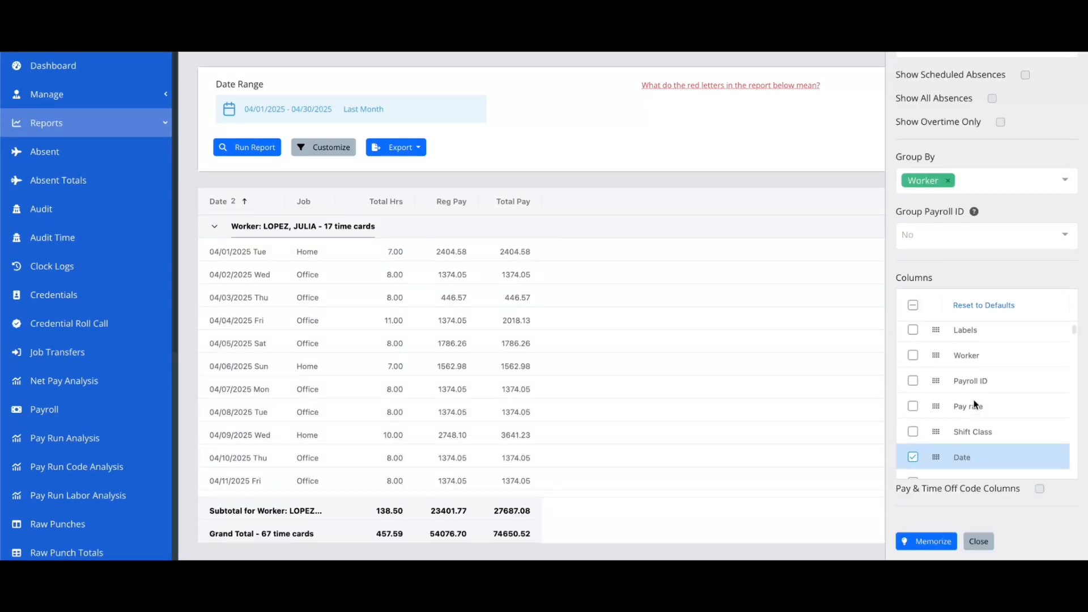
scroll(973, 399, "up", 3)
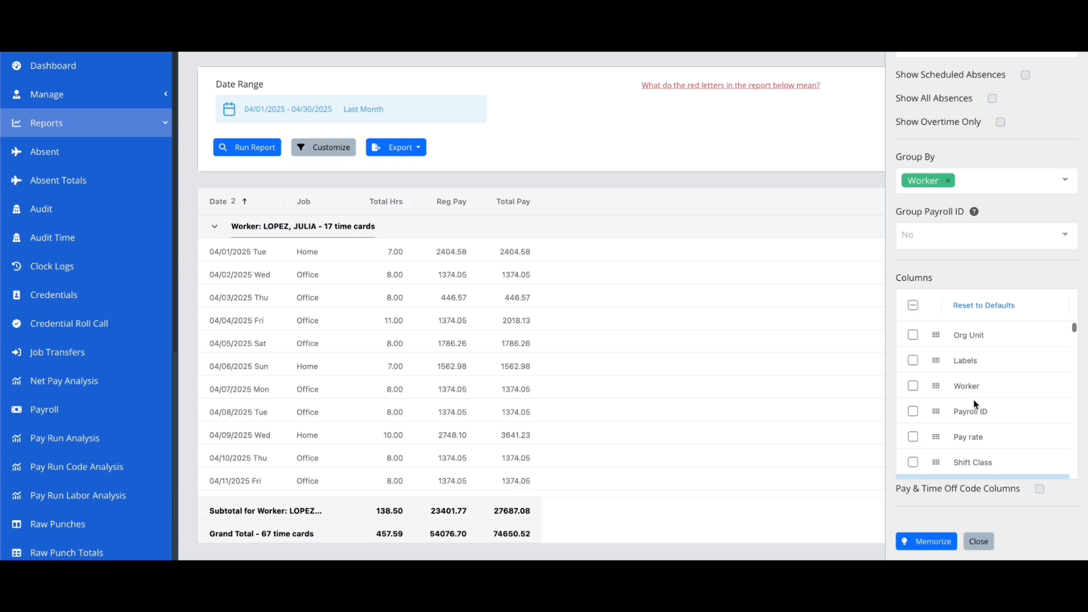
- Find the Time Cards report and examine its hours columns for 06/01/2025 to 06/30/2025
left_click(119, 149)
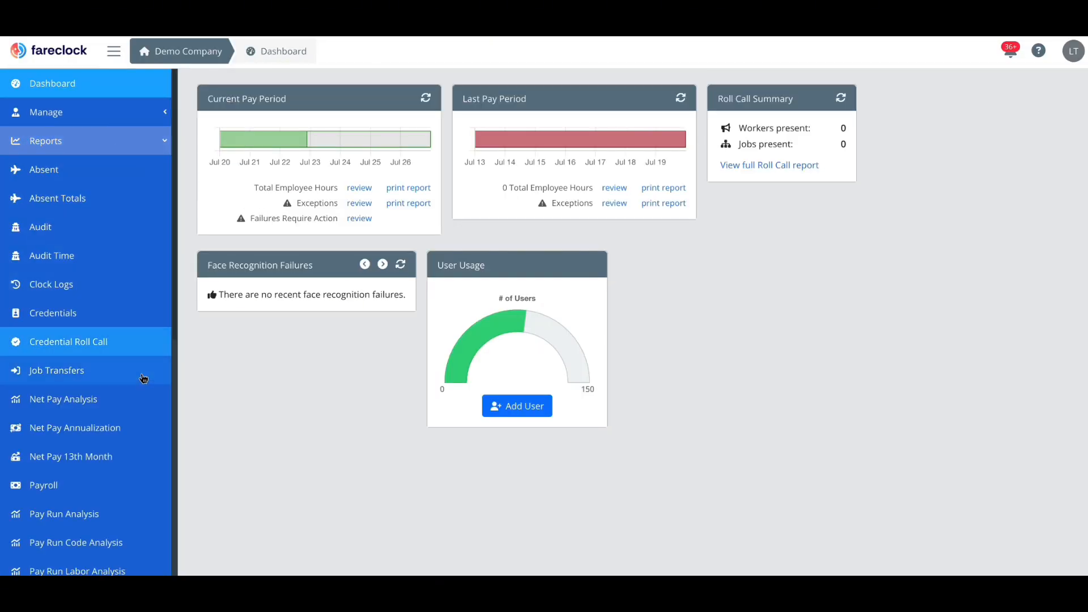
scroll(142, 376, "down", 4)
scroll(144, 386, "down", 5)
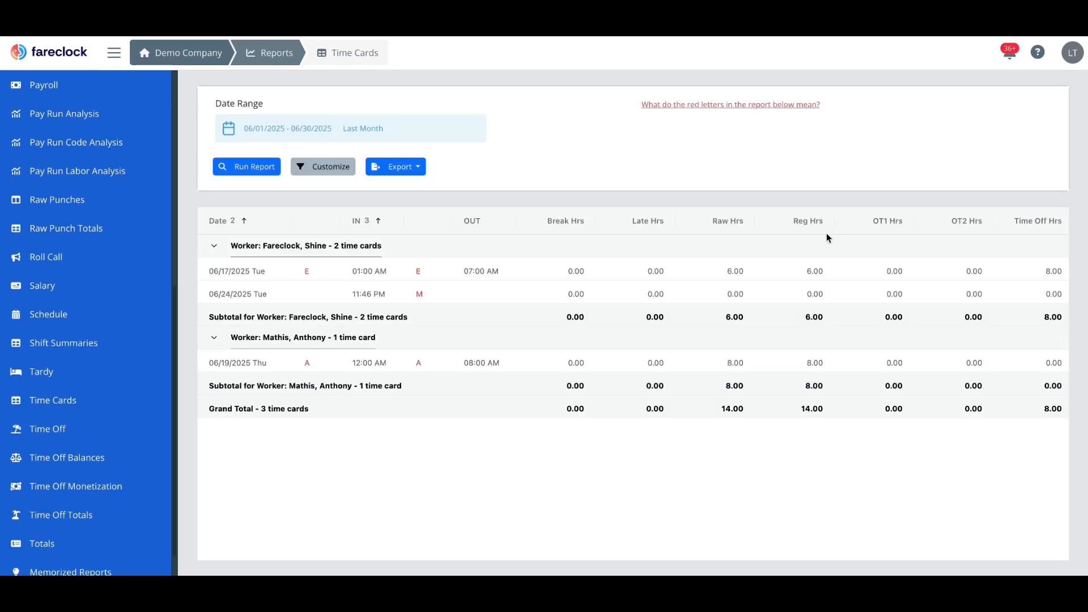
scroll(826, 233, "right", 3)
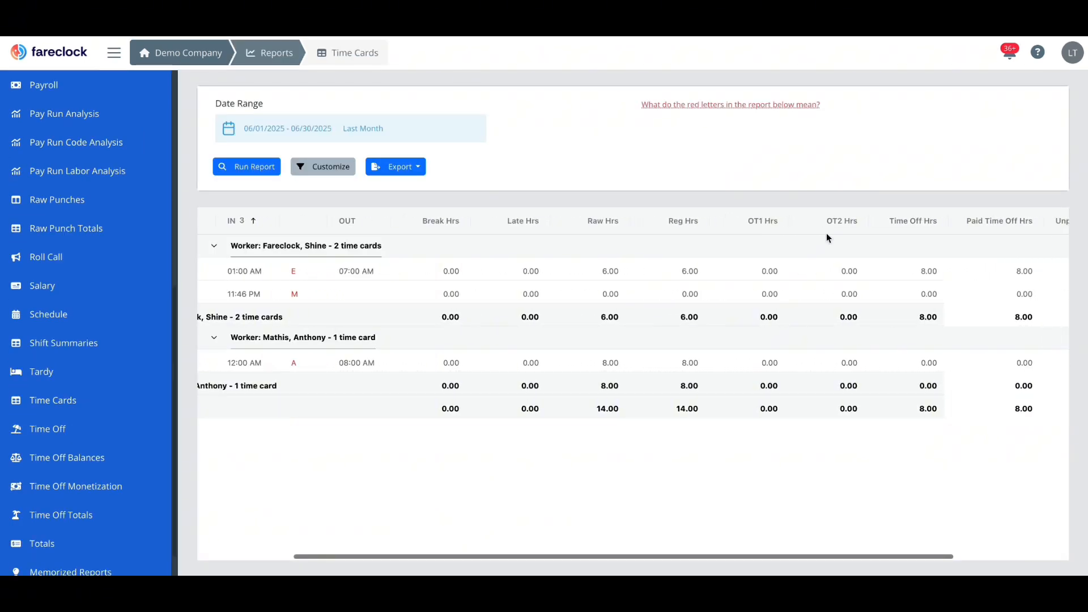
scroll(826, 233, "right", 3)
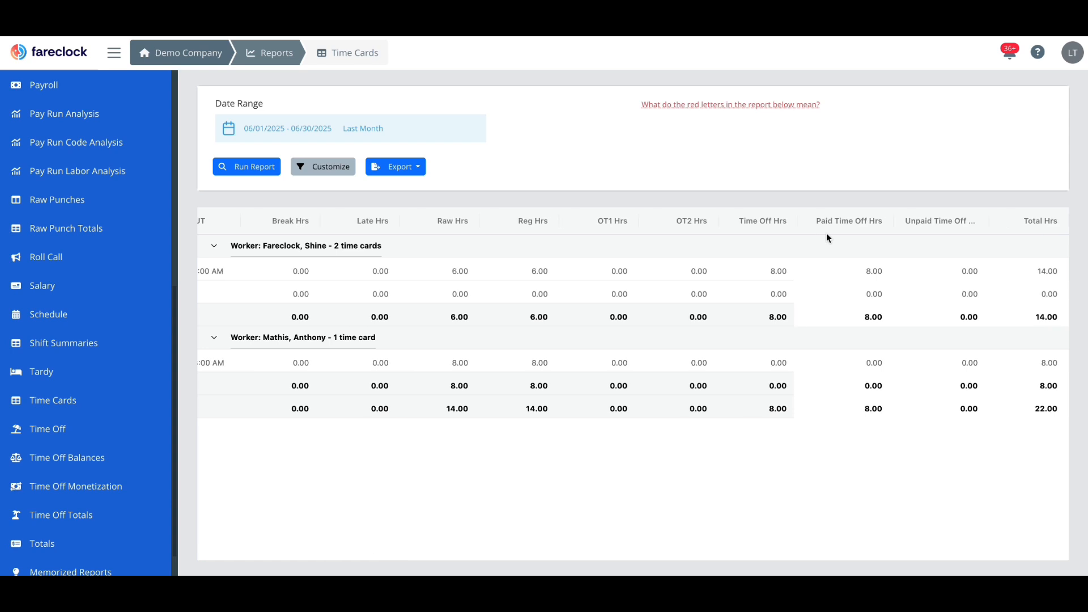
scroll(826, 238, "left", 6)
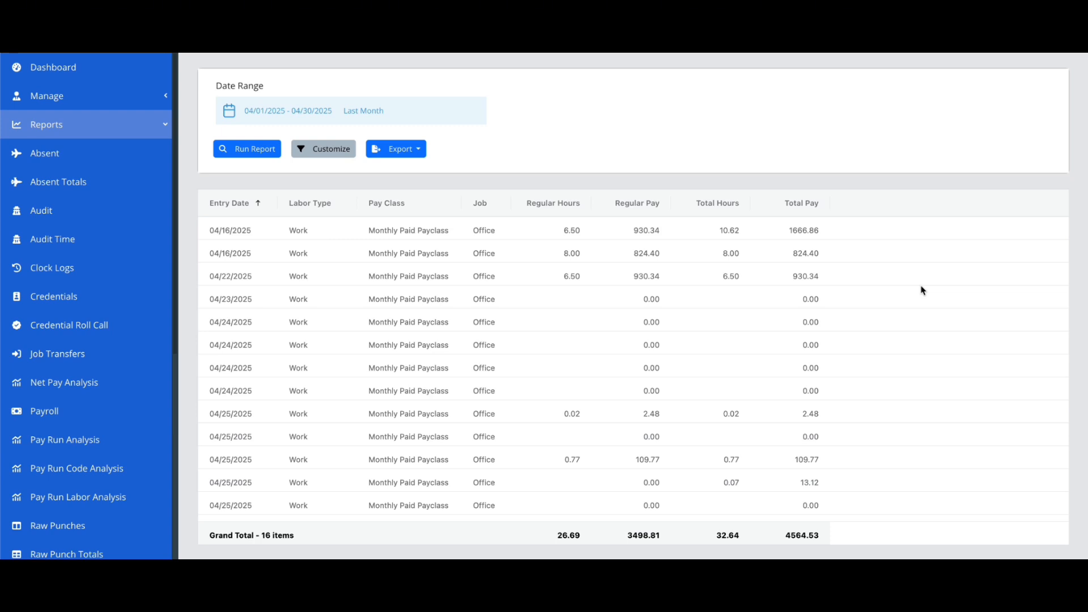
- Examine the hours and pay entries in the Pay Run Labor Analysis and Payroll reports
scroll(921, 290, "down", 2)
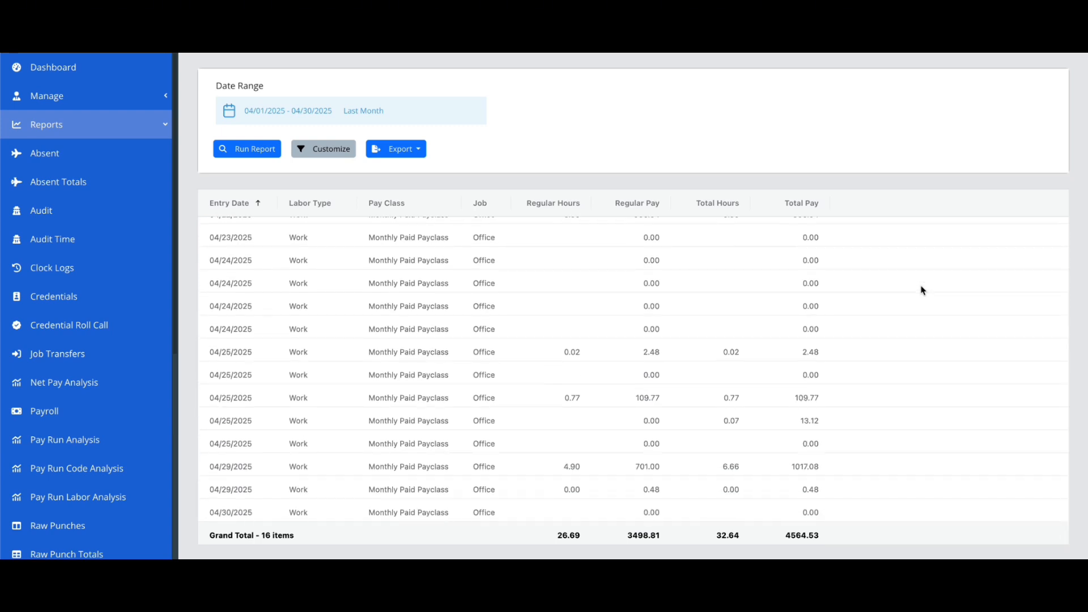
left_click(290, 110)
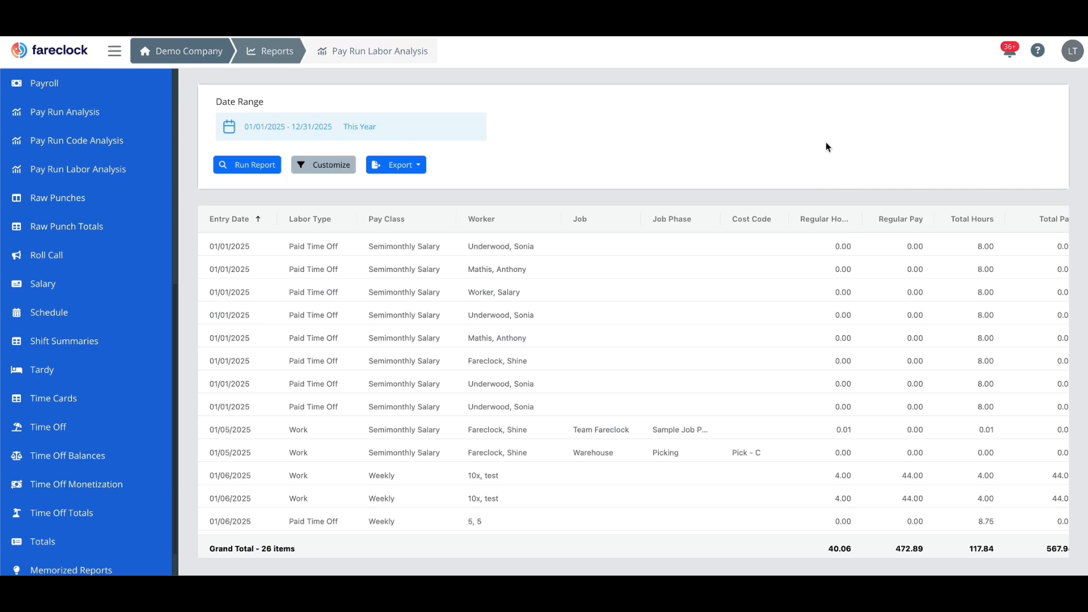
scroll(904, 381, "right", 1)
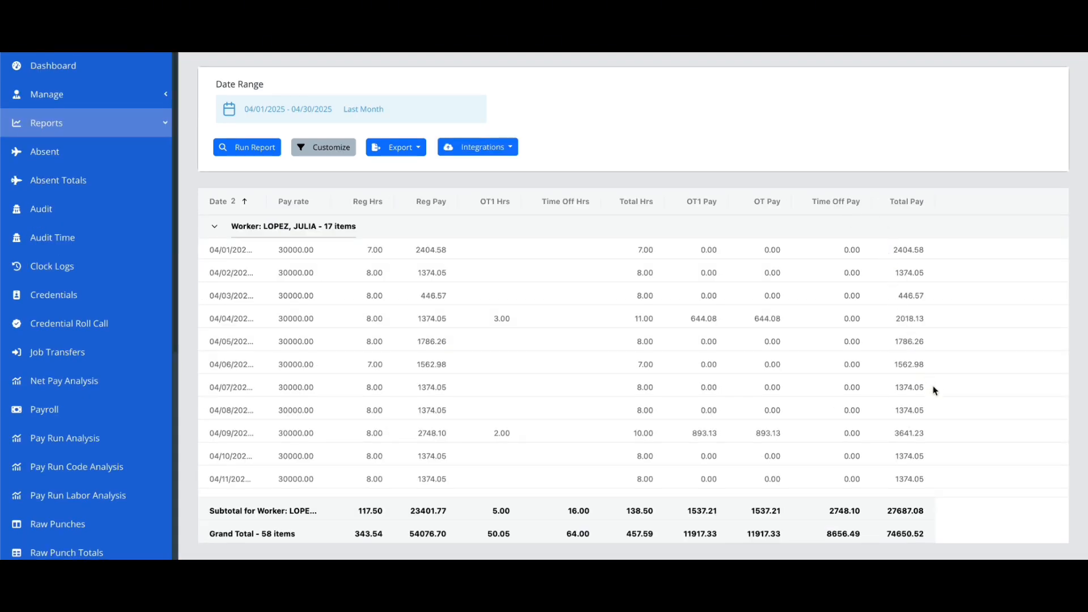
scroll(970, 483, "down", 3)
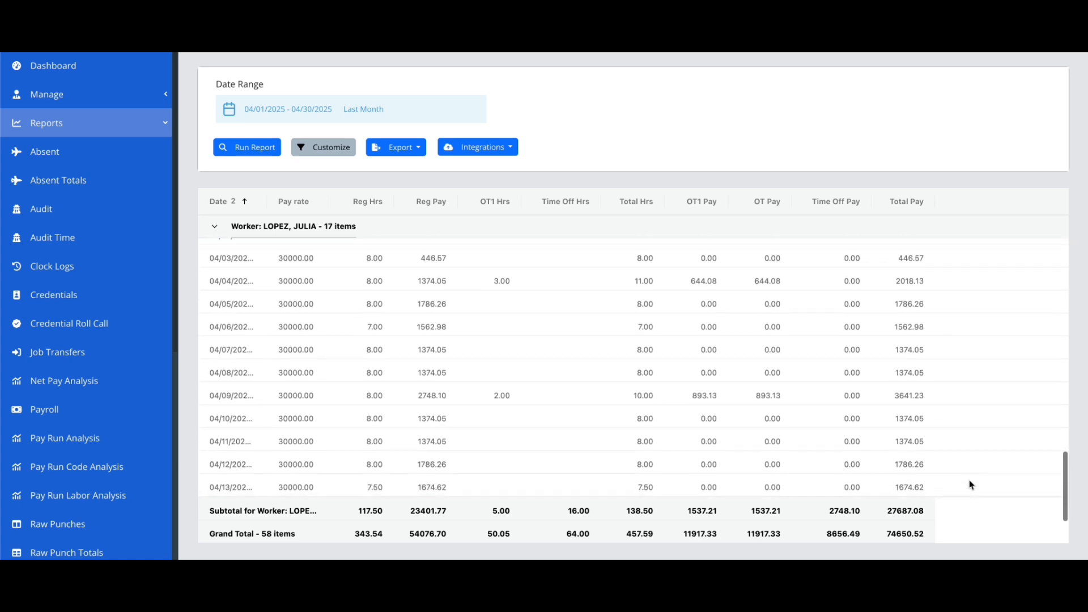
scroll(969, 483, "down", 1)
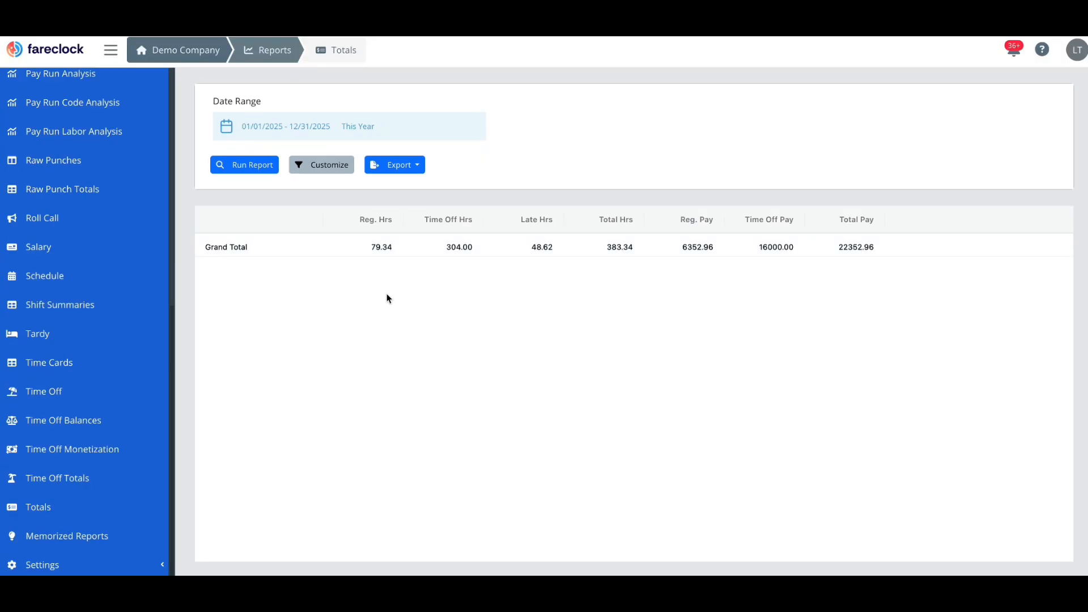
- Group the Totals report by Worker and clear the grouping again
left_click(333, 165)
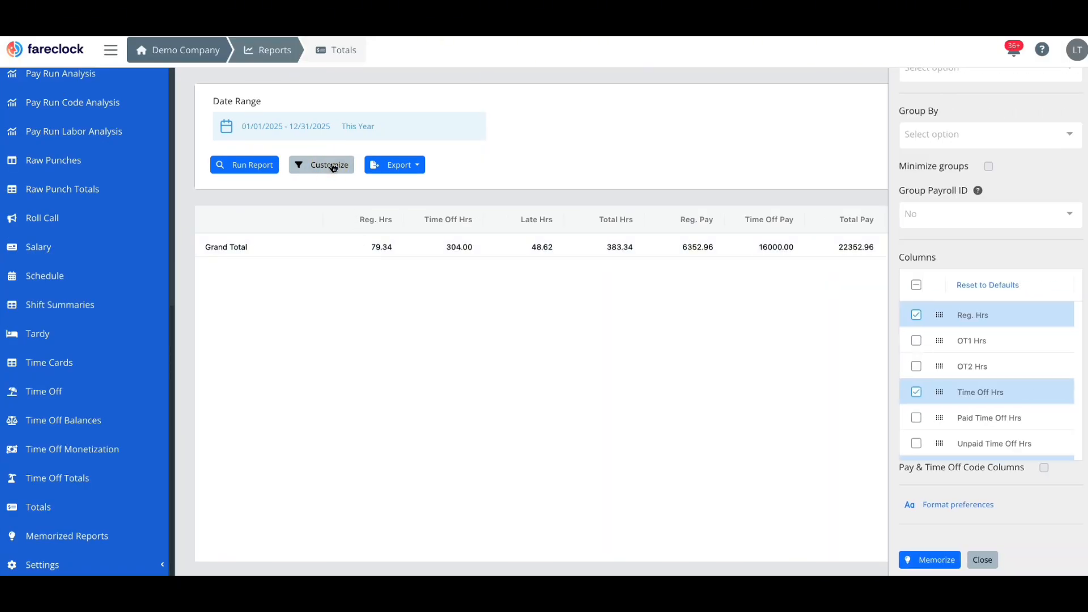
scroll(1064, 308, "up", 3)
left_click(1064, 308)
scroll(964, 432, "down", 1)
left_click(957, 453)
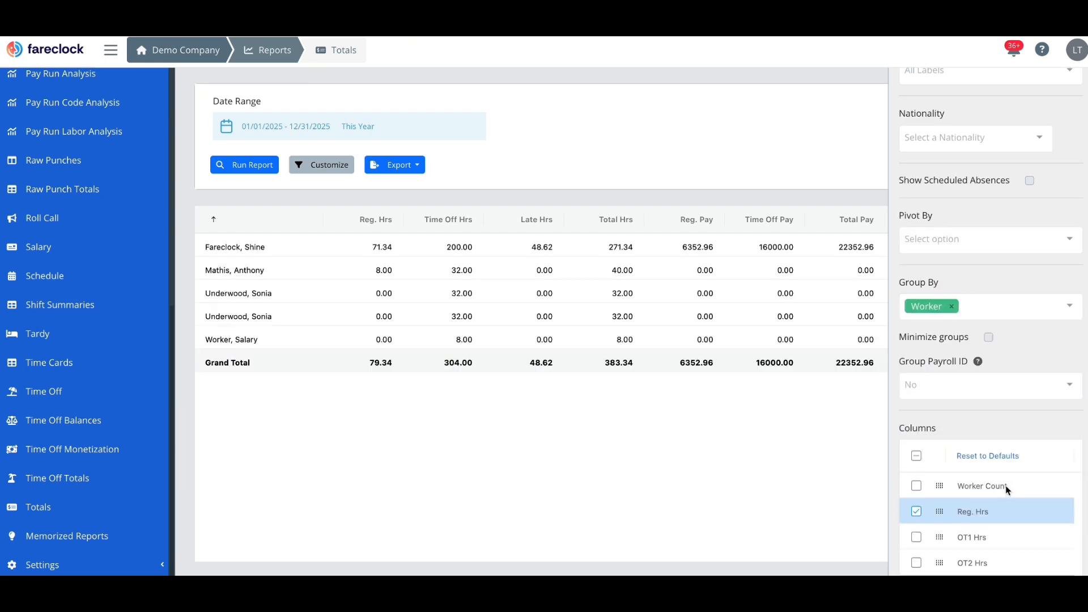
left_click(952, 306)
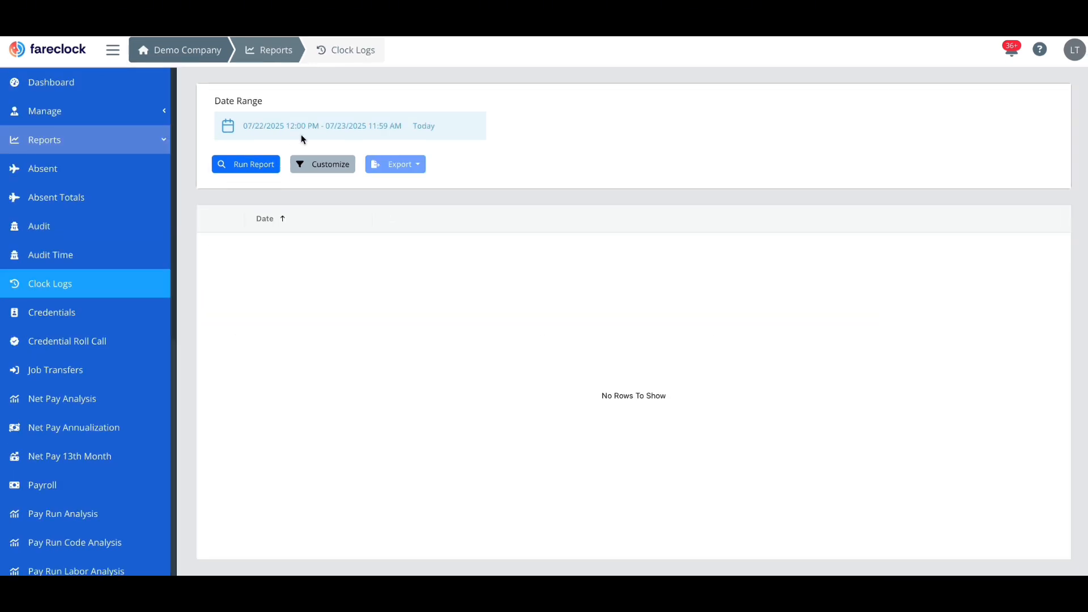
- Explore the Clock Logs report's date range presets and its department, label, org unit, worker and job filters
left_click(305, 128)
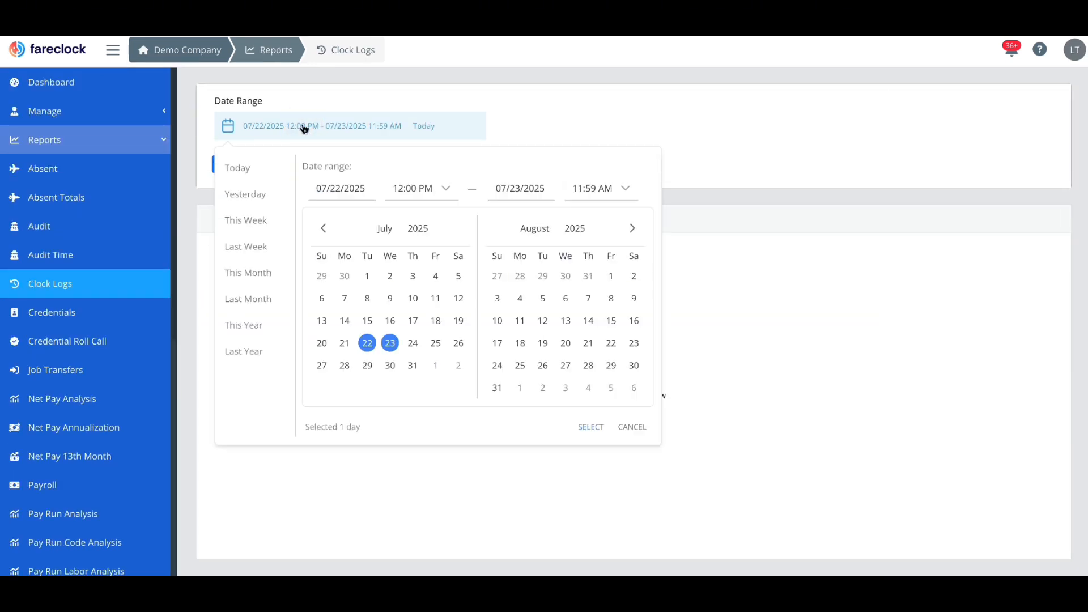
left_click(326, 166)
left_click(1067, 287)
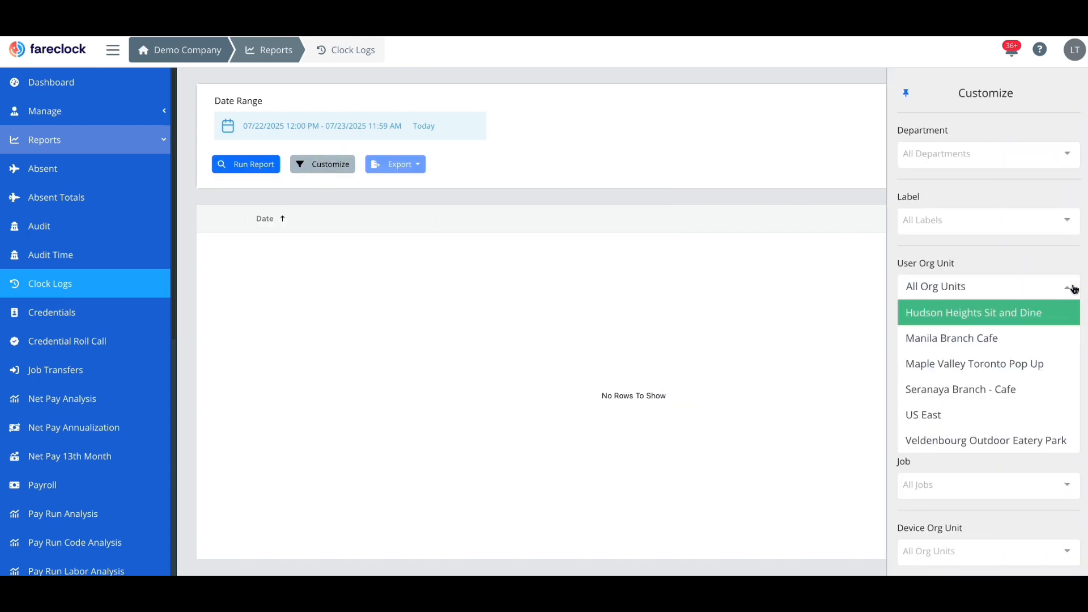
left_click(1066, 154)
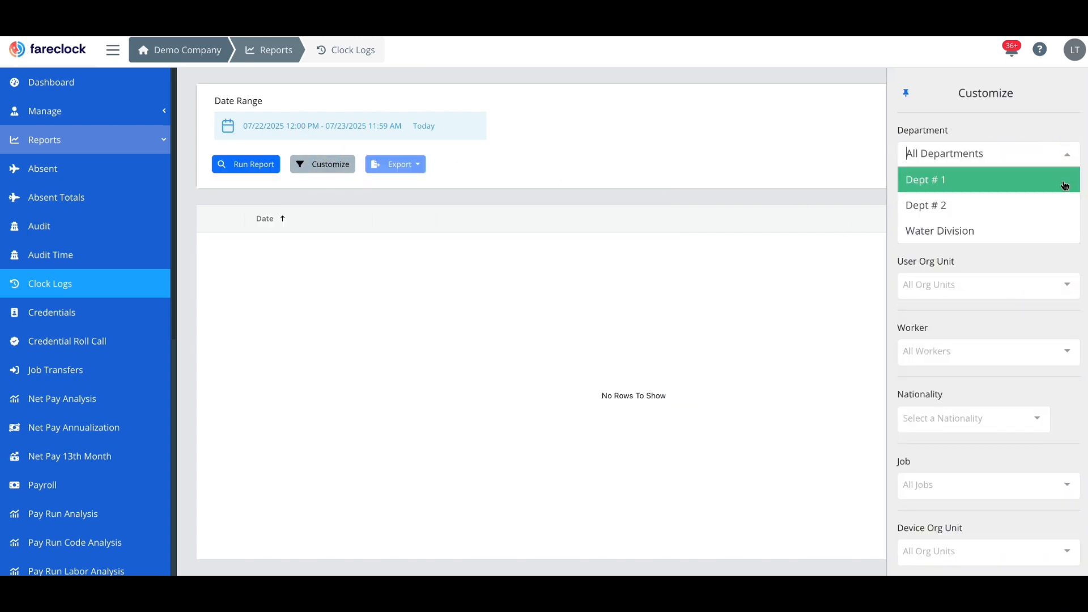
left_click(1068, 221)
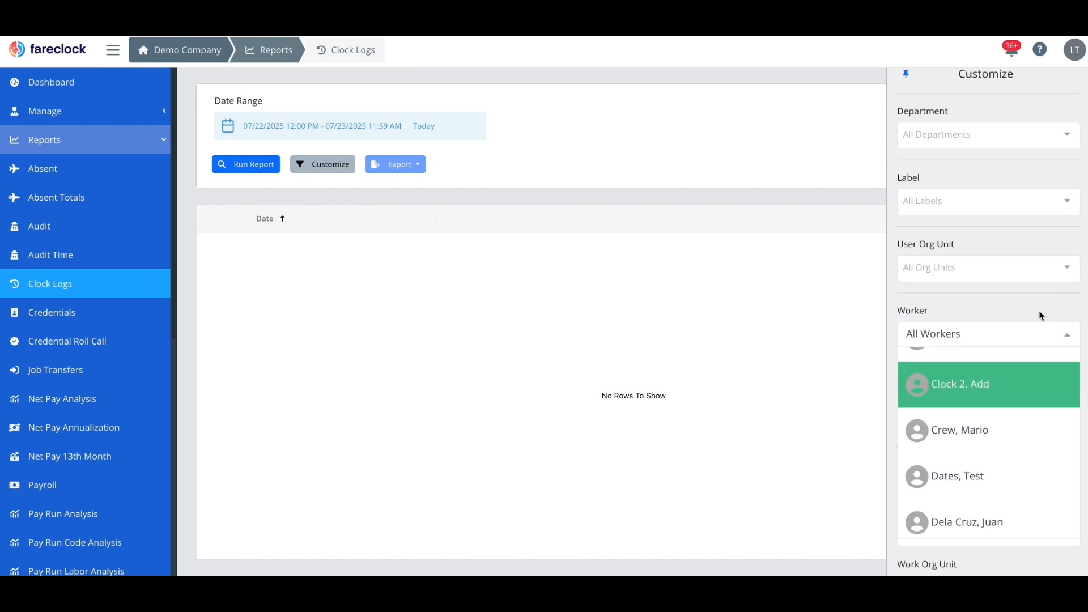
left_click(1067, 339)
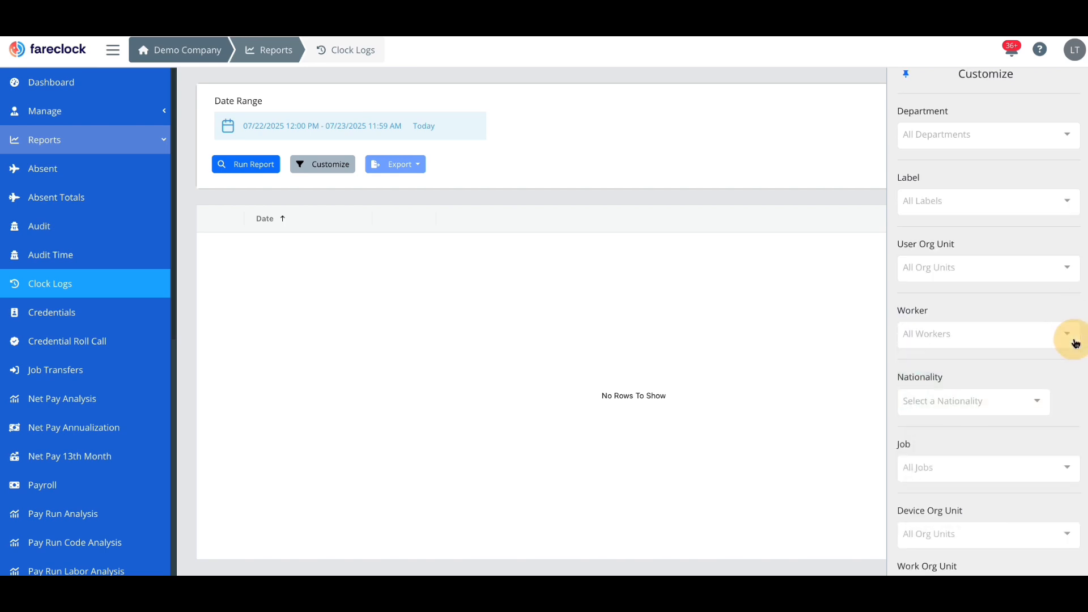
left_click(1067, 464)
scroll(1050, 503, "down", 5)
scroll(1051, 503, "down", 3)
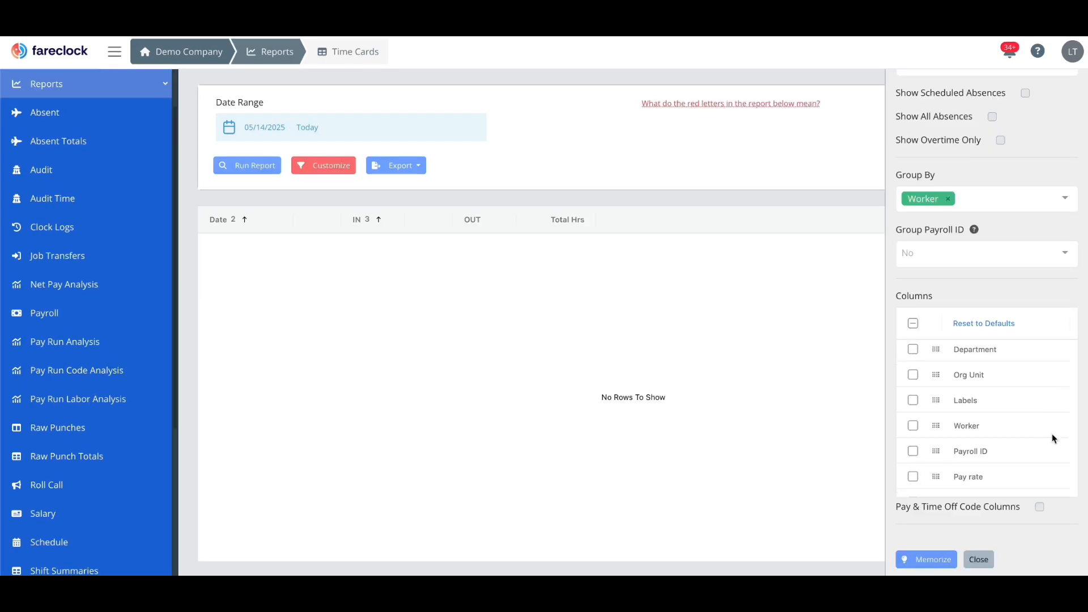
- Examine which columns can be included in the Time Cards report
scroll(1052, 438, "down", 3)
scroll(1052, 434, "down", 1)
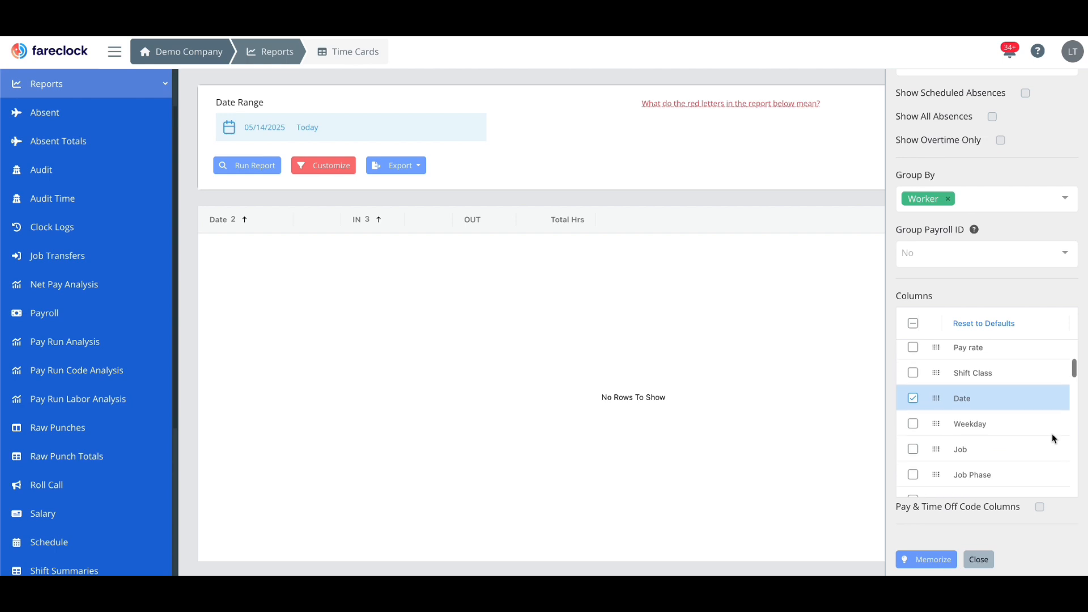
scroll(1052, 433, "down", 2)
scroll(1052, 433, "down", 4)
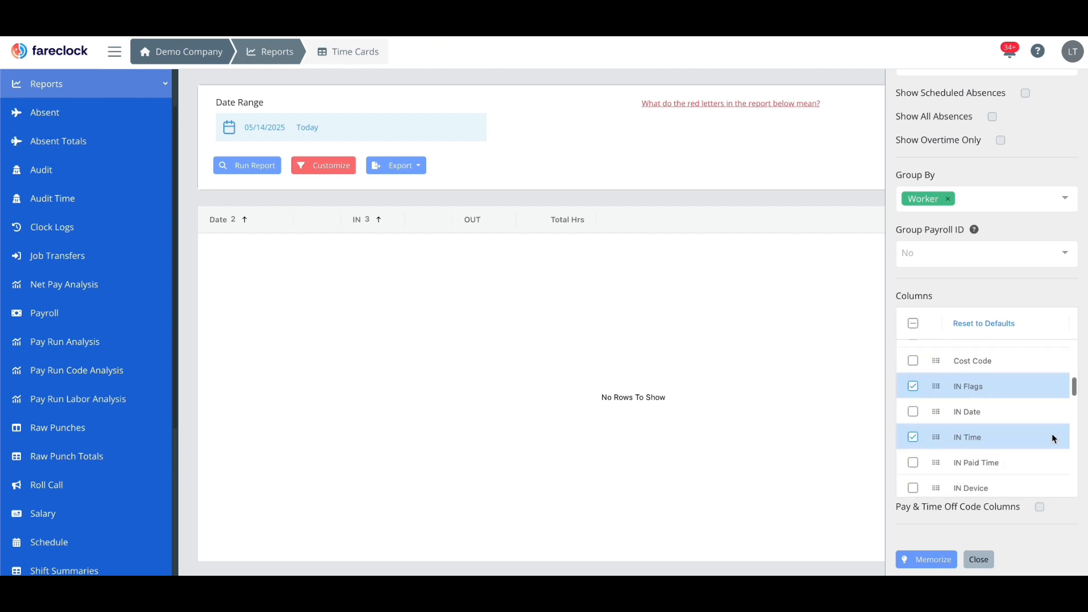
scroll(1052, 436, "down", 4)
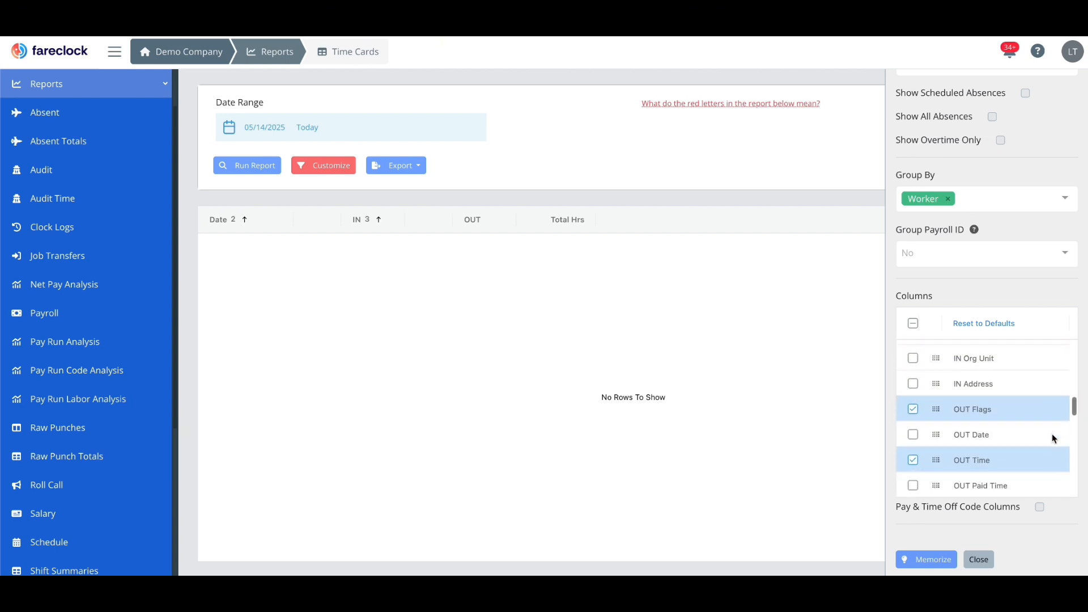
- Memorize the customized report as "Clock Logs", shared with the organization
left_click(450, 273)
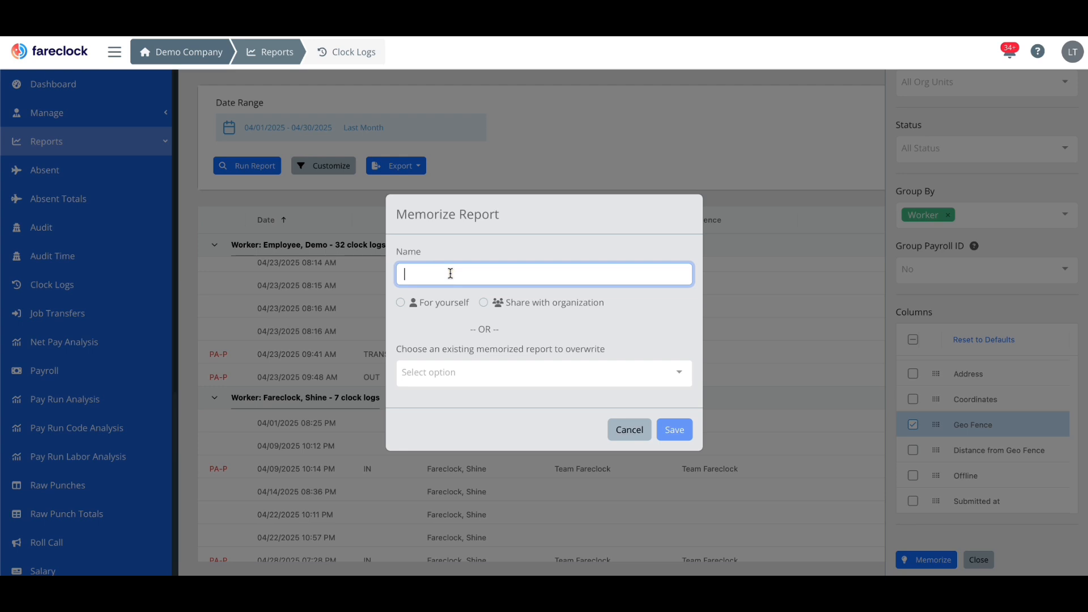
type("Clock Logs")
left_click(484, 303)
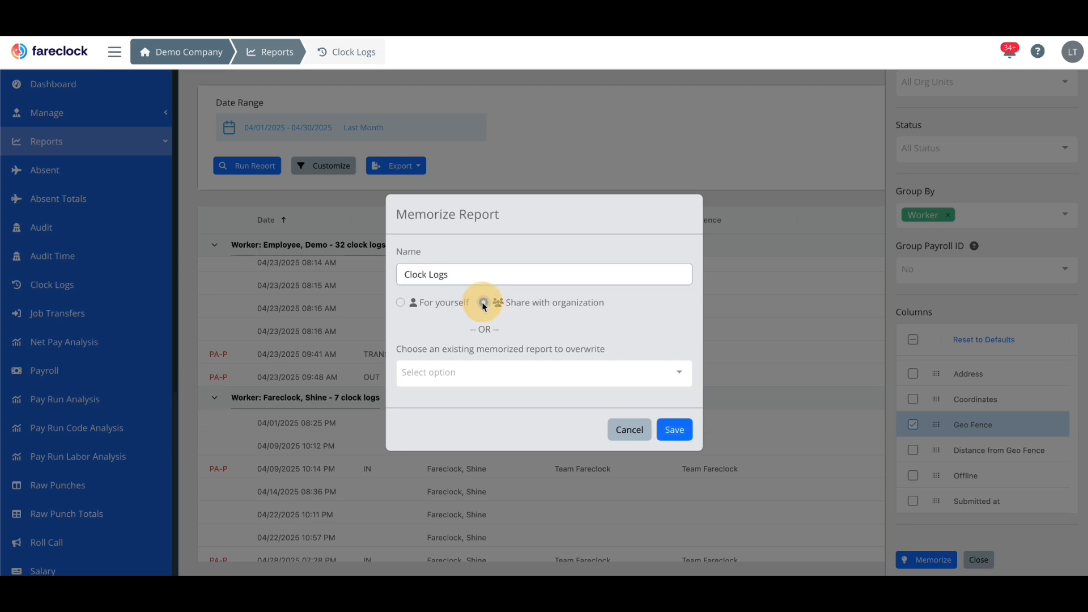
left_click(674, 432)
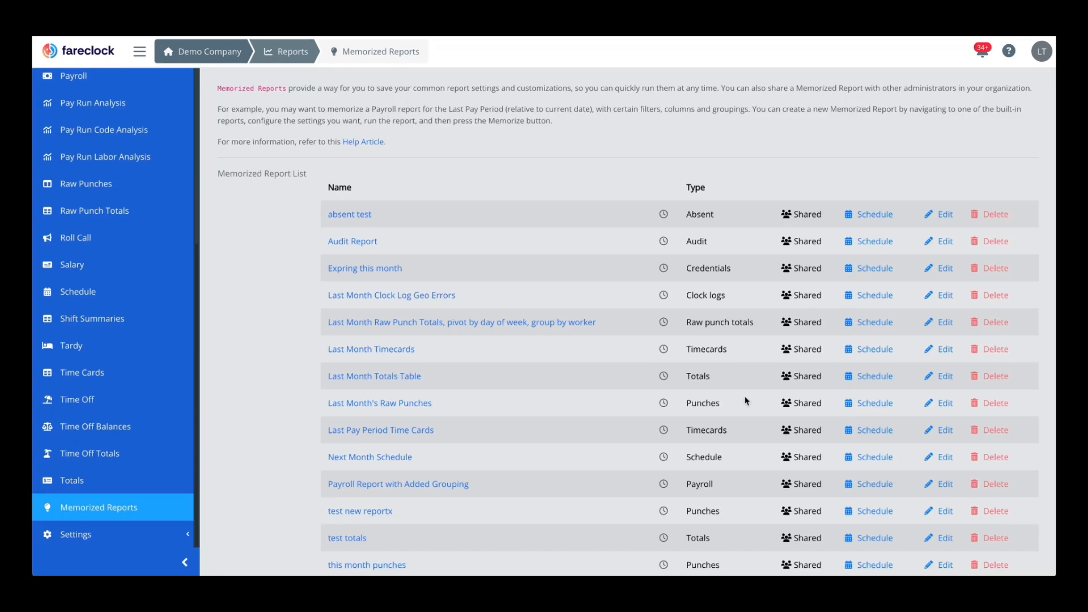
- Start a schedule for the memorized Time Off report with an Excel export attachment
scroll(745, 401, "down", 3)
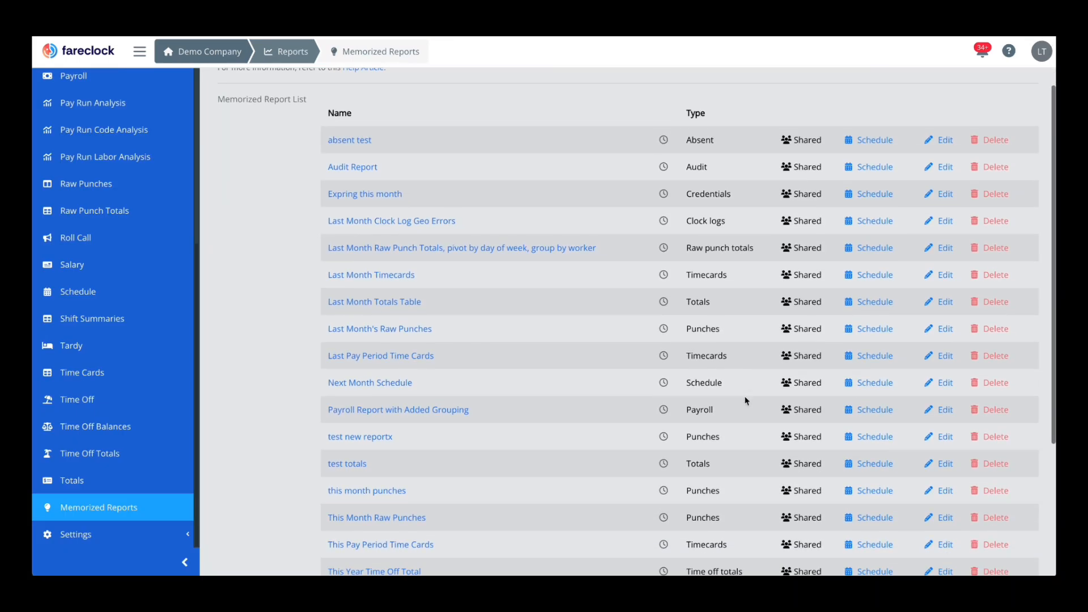
scroll(746, 401, "down", 5)
left_click(874, 498)
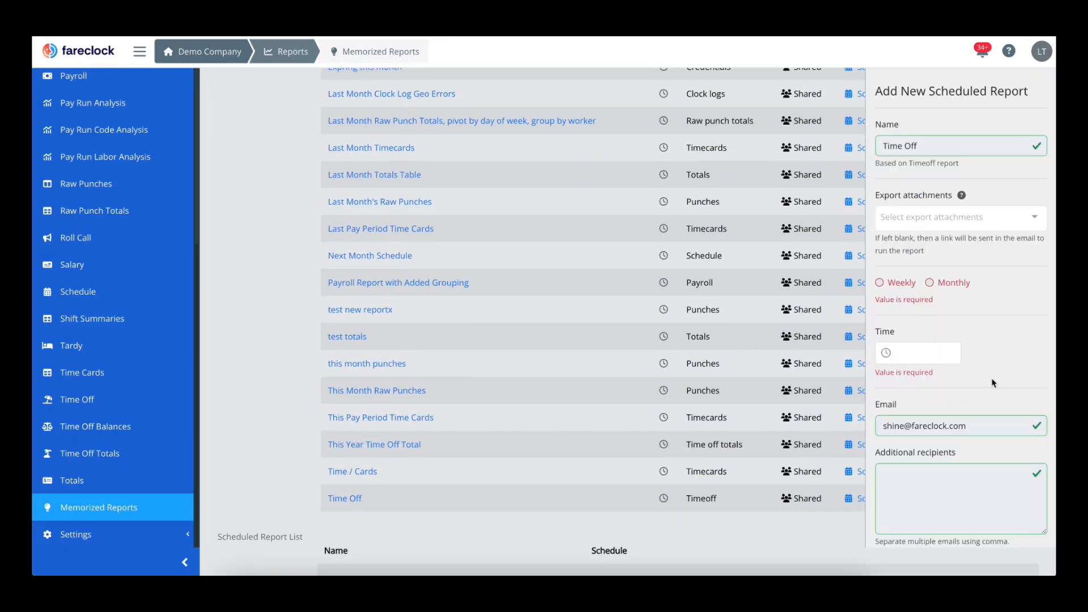
left_click(958, 217)
left_click(907, 287)
- Set the scheduled report to go out weekly on Monday and Friday at 12:00 PM
left_click(894, 260)
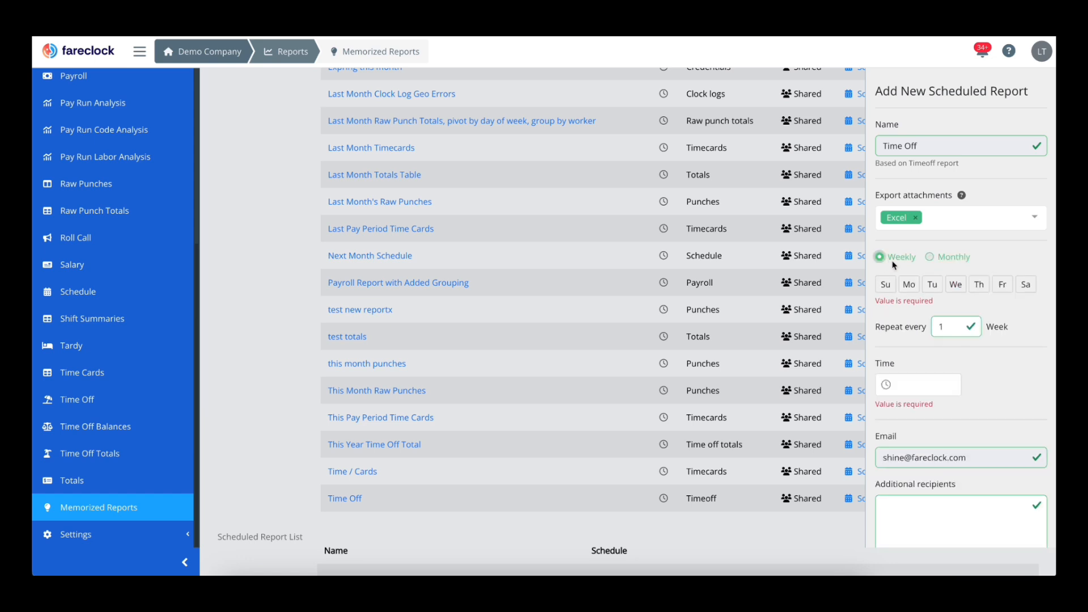
left_click(908, 283)
left_click(1002, 283)
scroll(916, 339, "down", 1)
left_click(916, 325)
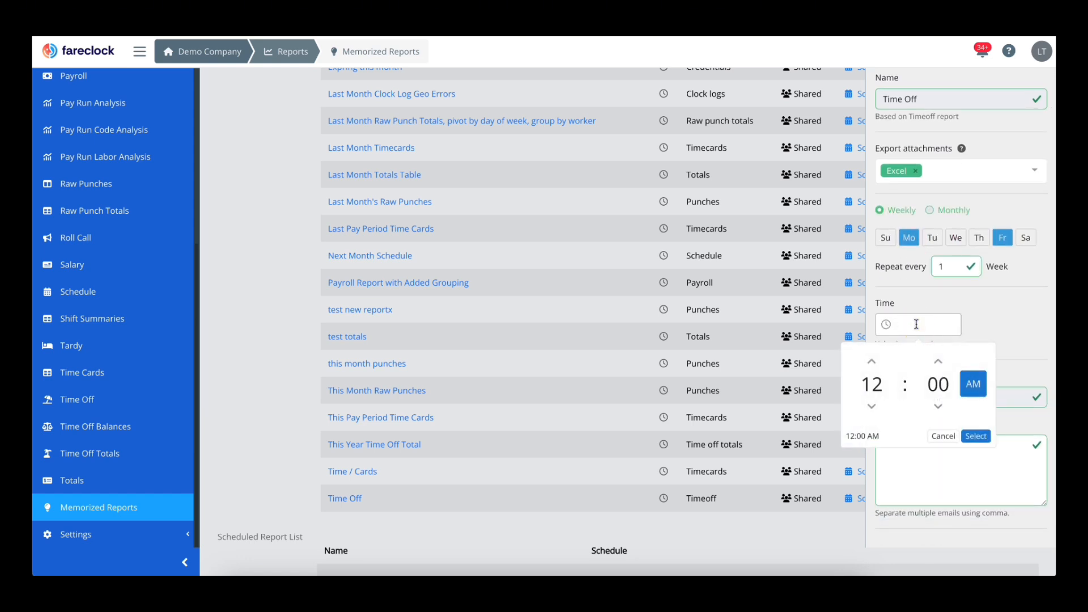
left_click(973, 383)
left_click(976, 436)
scroll(958, 368, "down", 1)
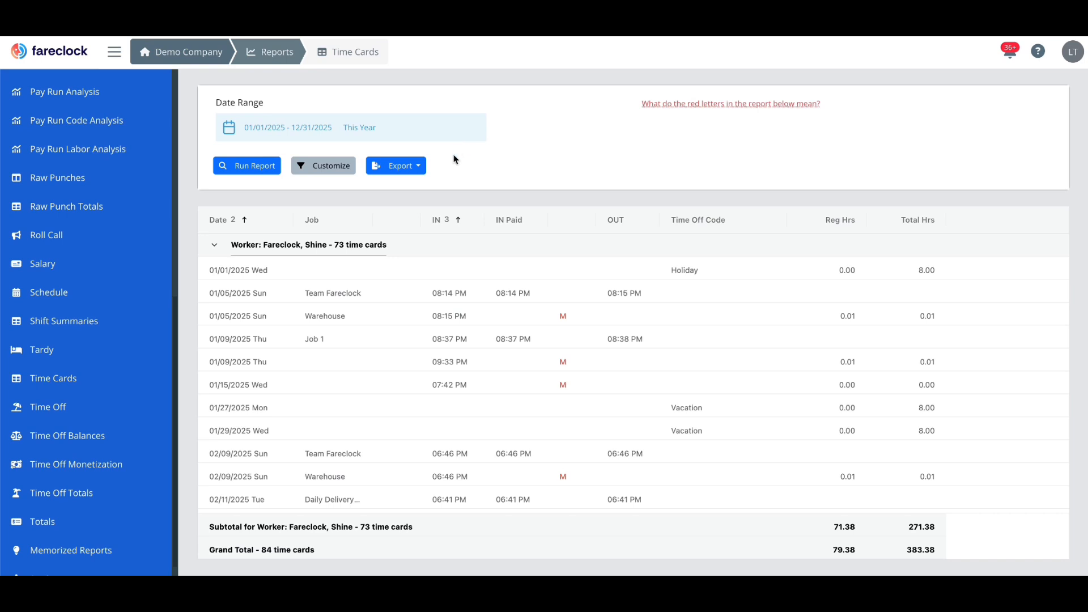
- Open the export options of the Time Cards report
left_click(416, 166)
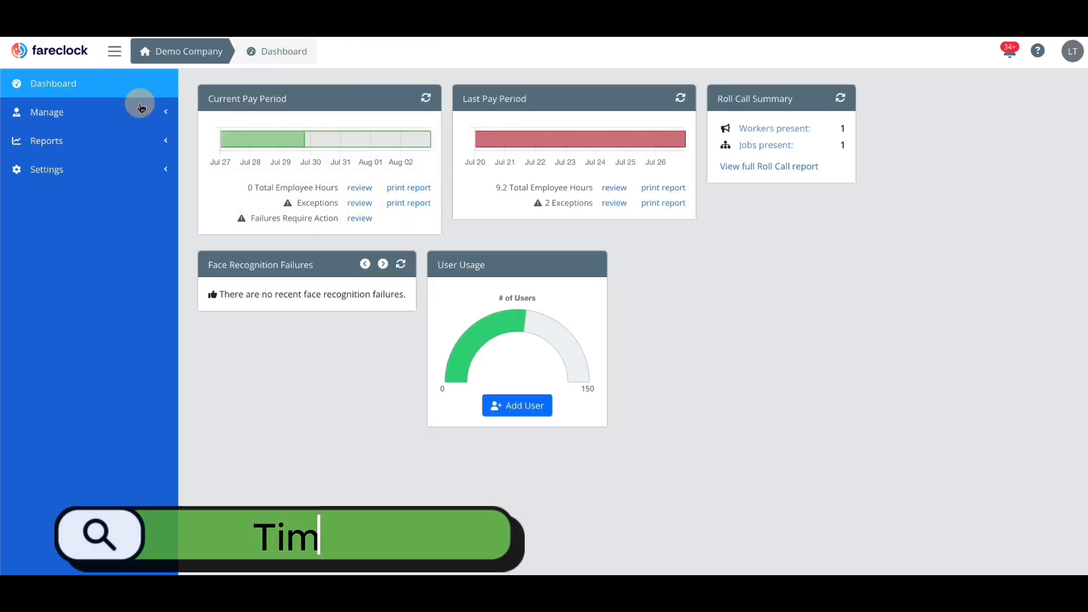
- Open the time off entries for management in Multi User mode and filter them to the US East org unit
left_click(140, 108)
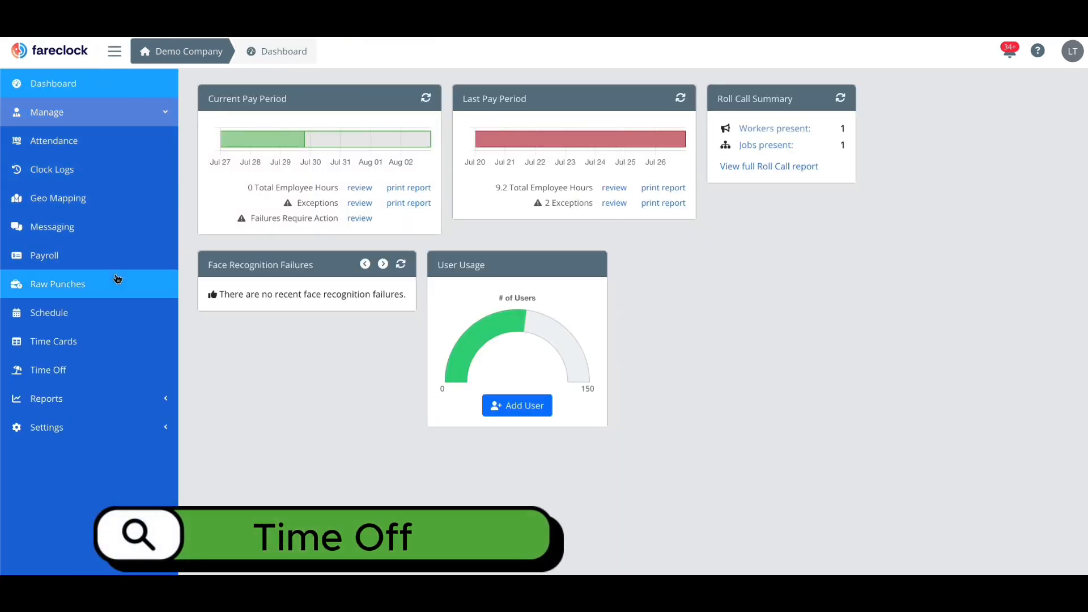
left_click(105, 371)
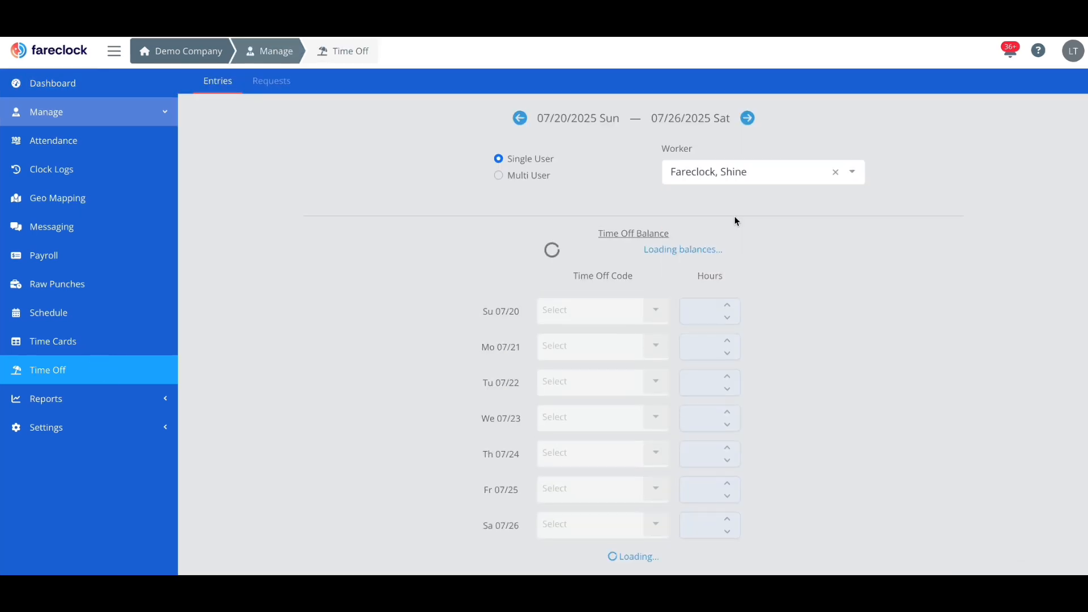
left_click(498, 176)
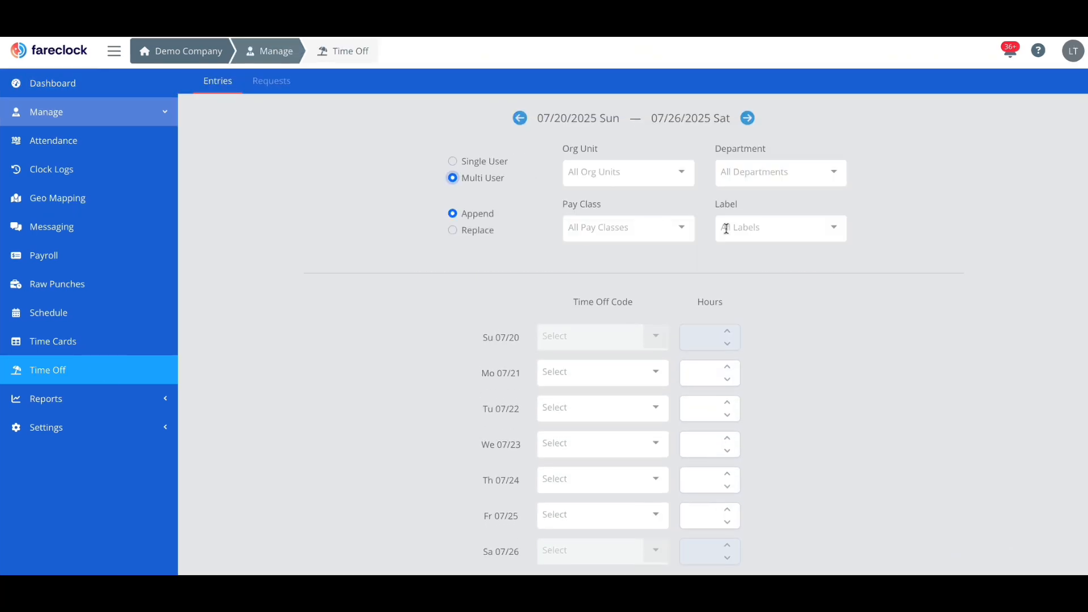
left_click(771, 172)
left_click(623, 172)
left_click(588, 300)
scroll(692, 364, "down", 1)
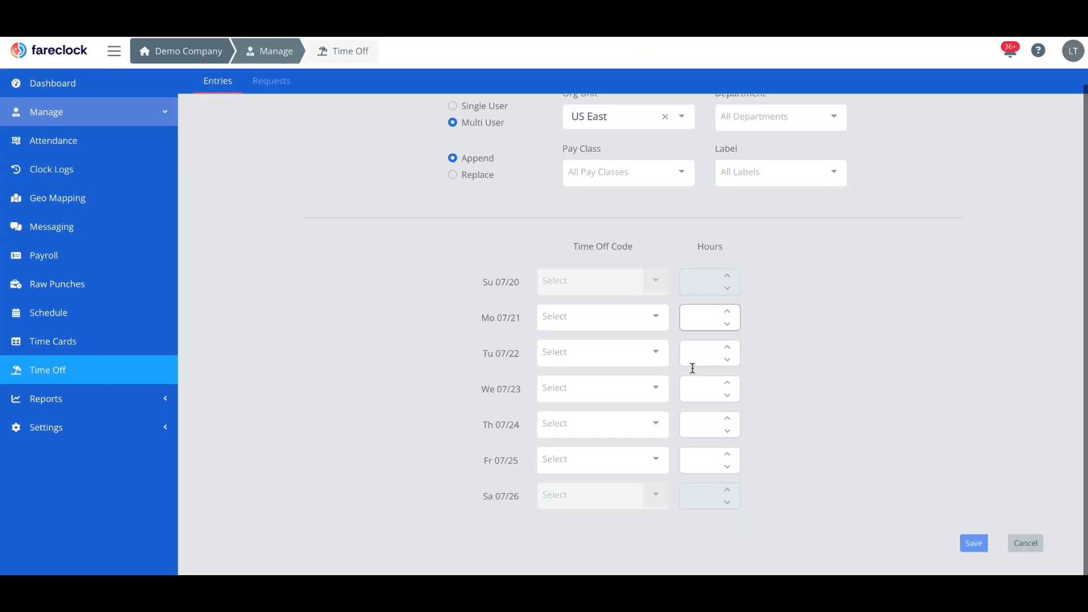
- Enter 8 hours of Vacation for Wednesday 07/23 in the multi-user time off entry
left_click(655, 390)
left_click(636, 493)
left_click(623, 391)
left_click(616, 564)
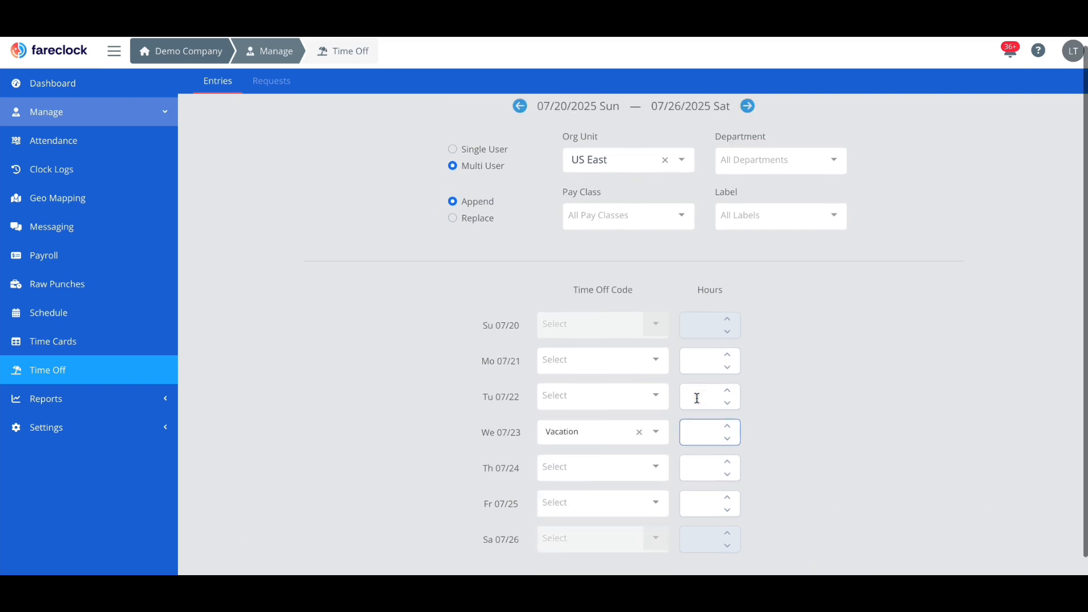
left_click(697, 440)
type("8")
left_click(888, 517)
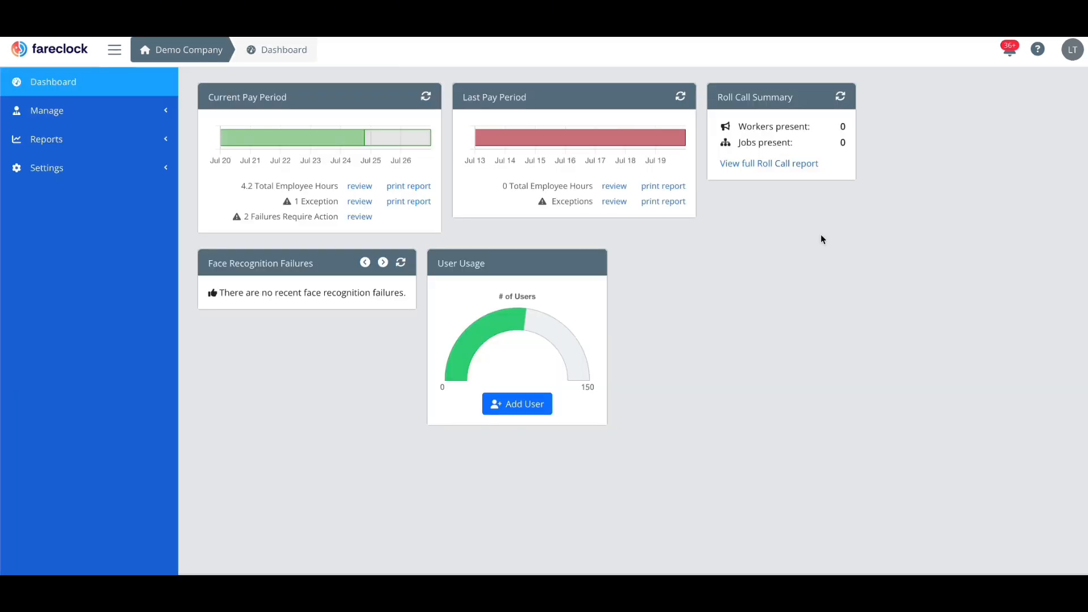
- Examine the accrual, rollover, negative balance and hire date rules of the entitlements in the time off policy settings
left_click(47, 168)
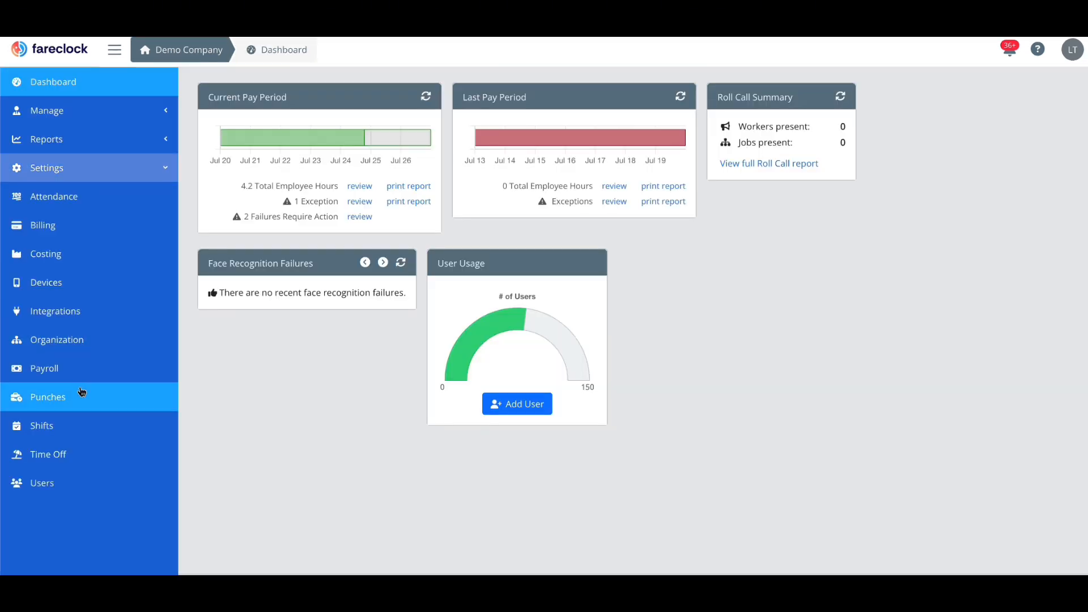
left_click(49, 454)
left_click(403, 79)
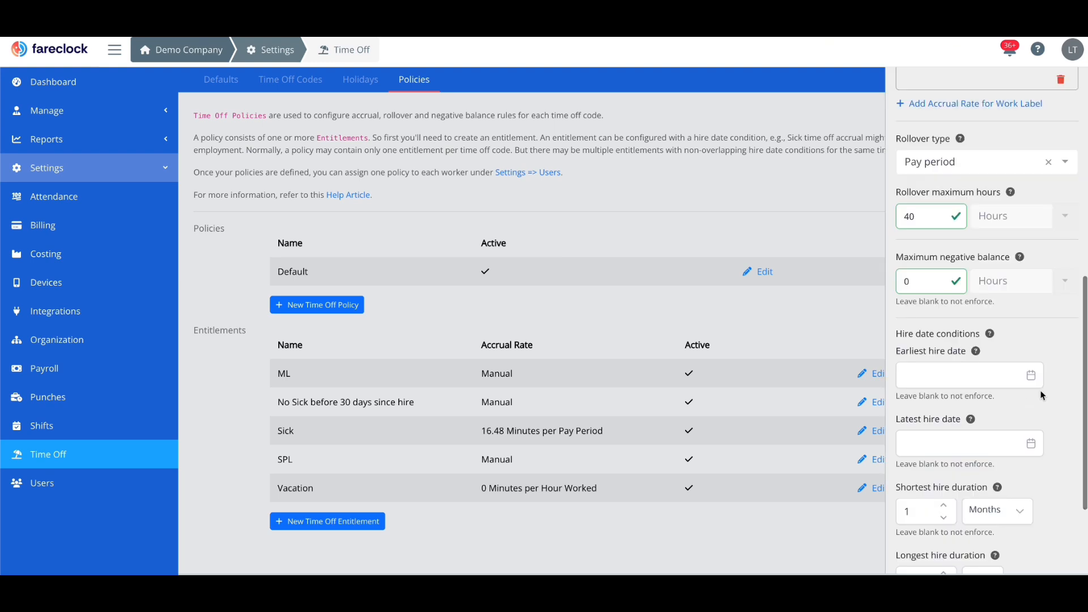
scroll(1041, 395, "down", 4)
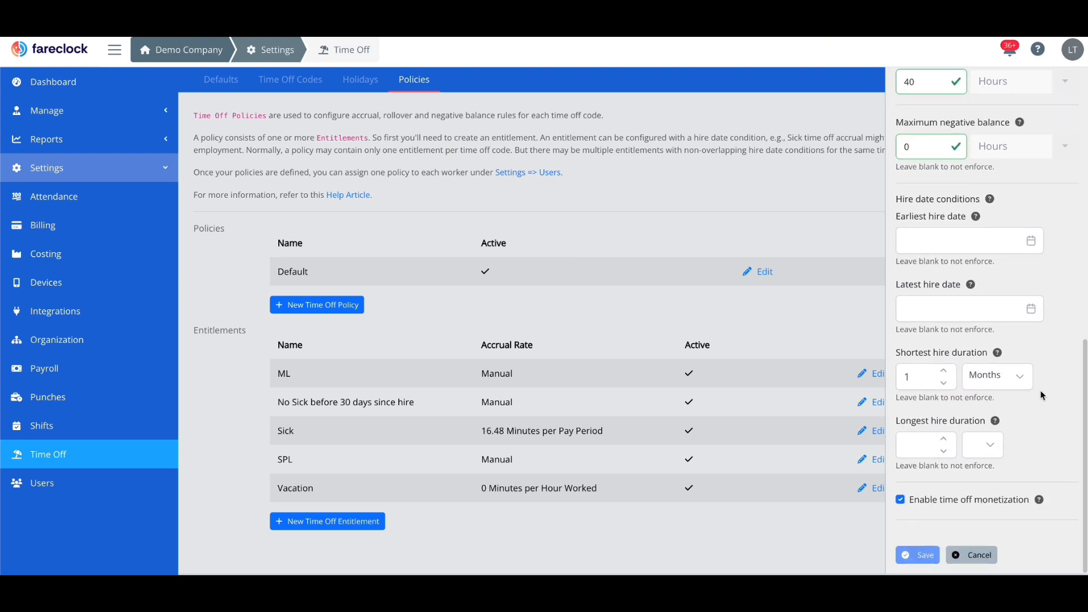
scroll(1041, 395, "up", 7)
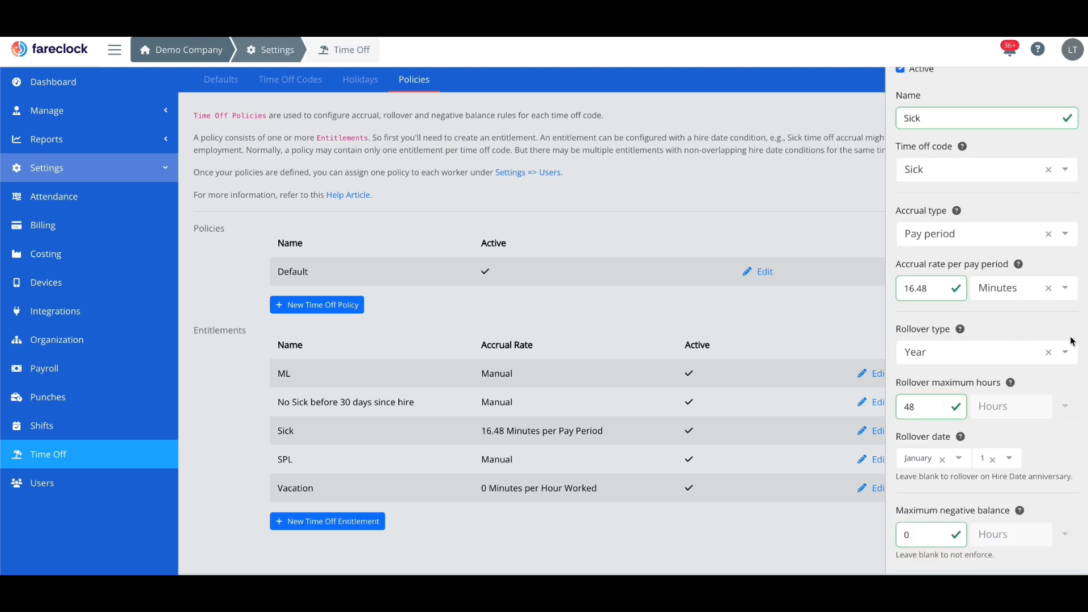
scroll(1072, 341, "up", 1)
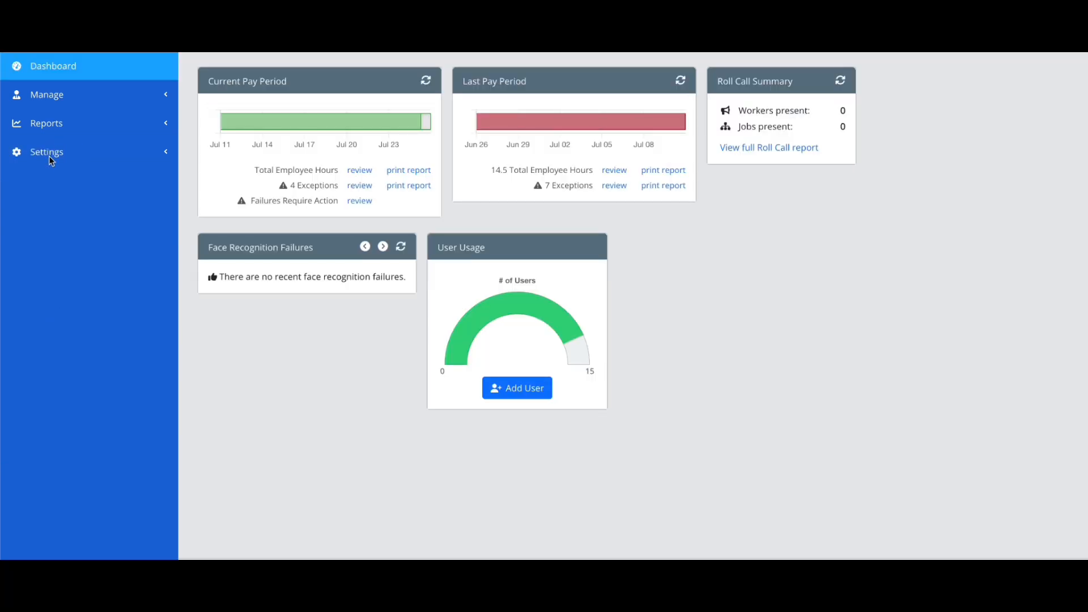
- Examine the Sick Leave time off code's settings and close them without saving
left_click(51, 154)
left_click(73, 408)
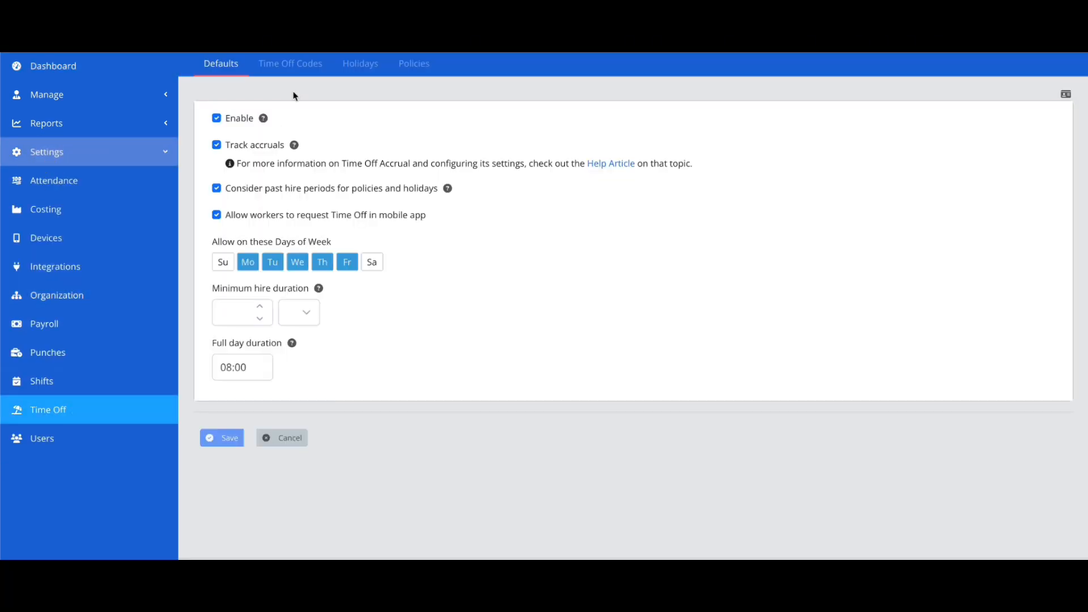
left_click(298, 65)
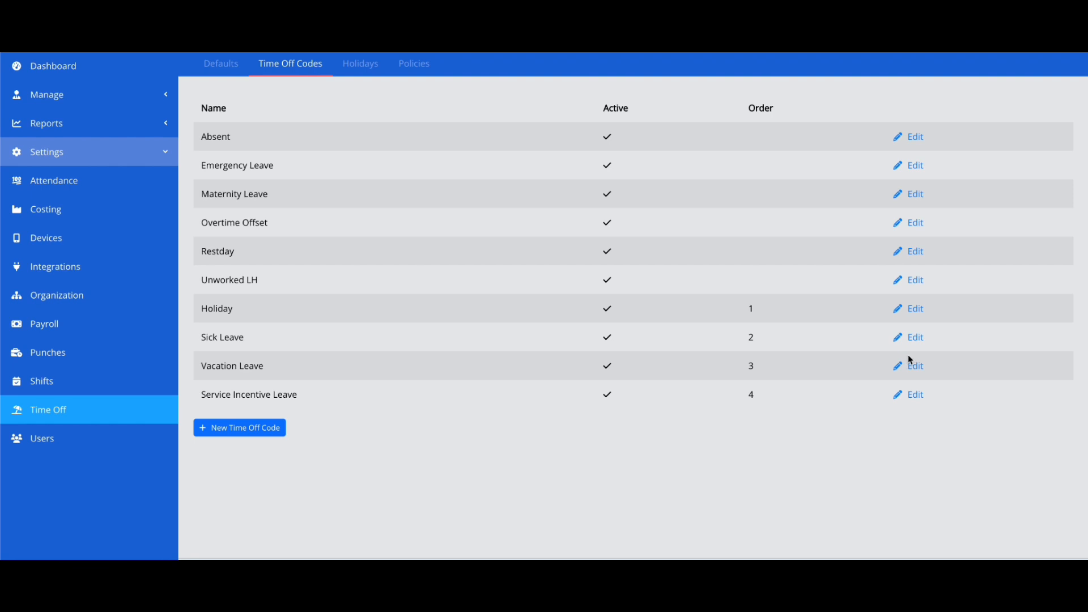
left_click(912, 338)
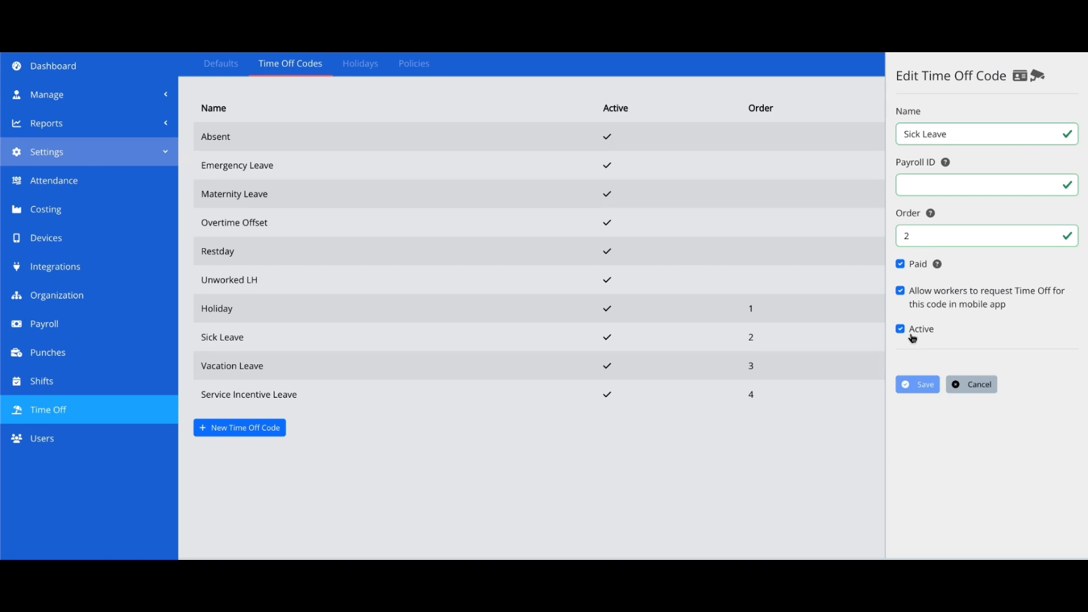
left_click(958, 384)
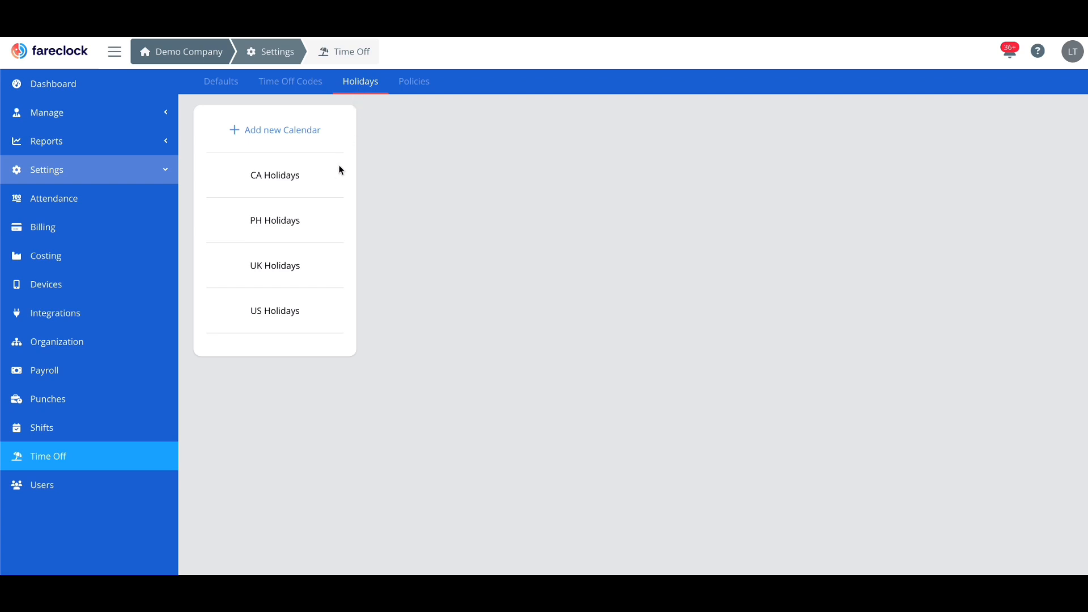
- Open the US Holidays calendar and its calendar details for editing
left_click(294, 321)
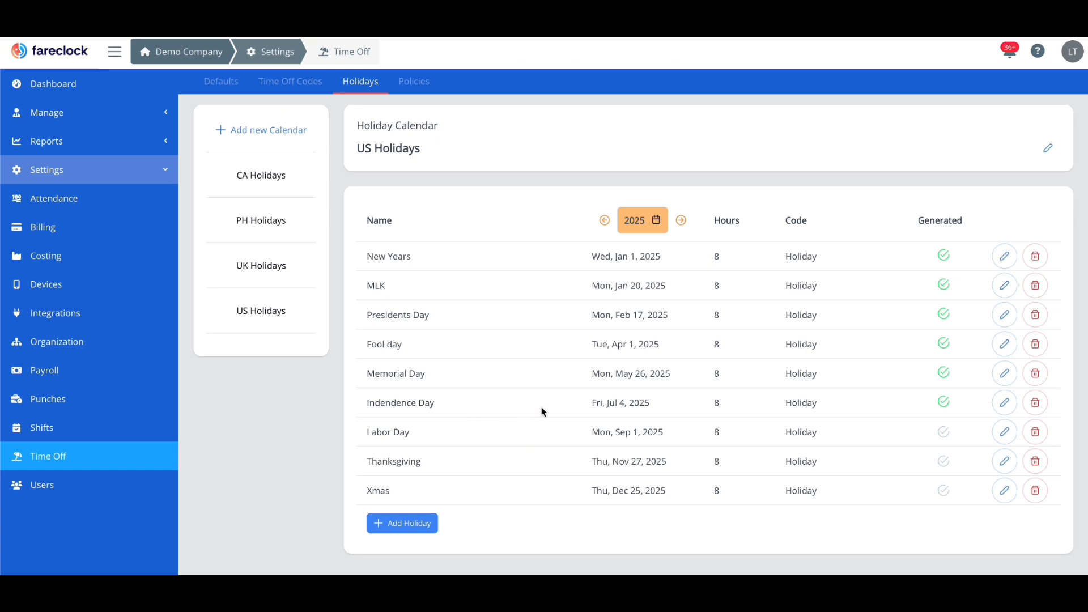
left_click(1047, 149)
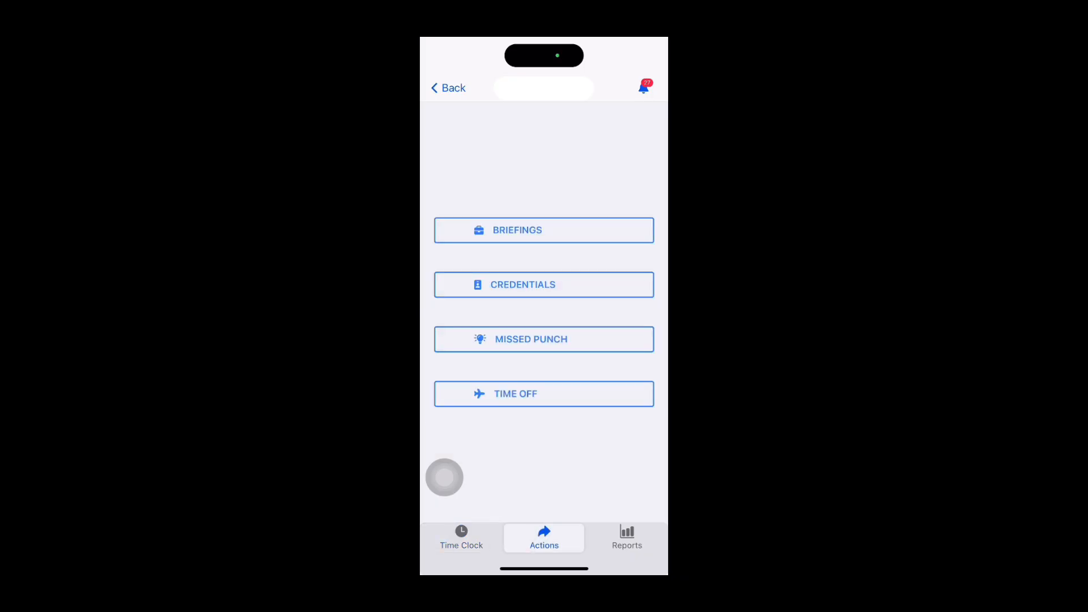
- Check the leave accruals in the mobile app and fill in a multiple-day Vacation Leave request for Aug 26 to Aug 27, 2025
left_click(544, 394)
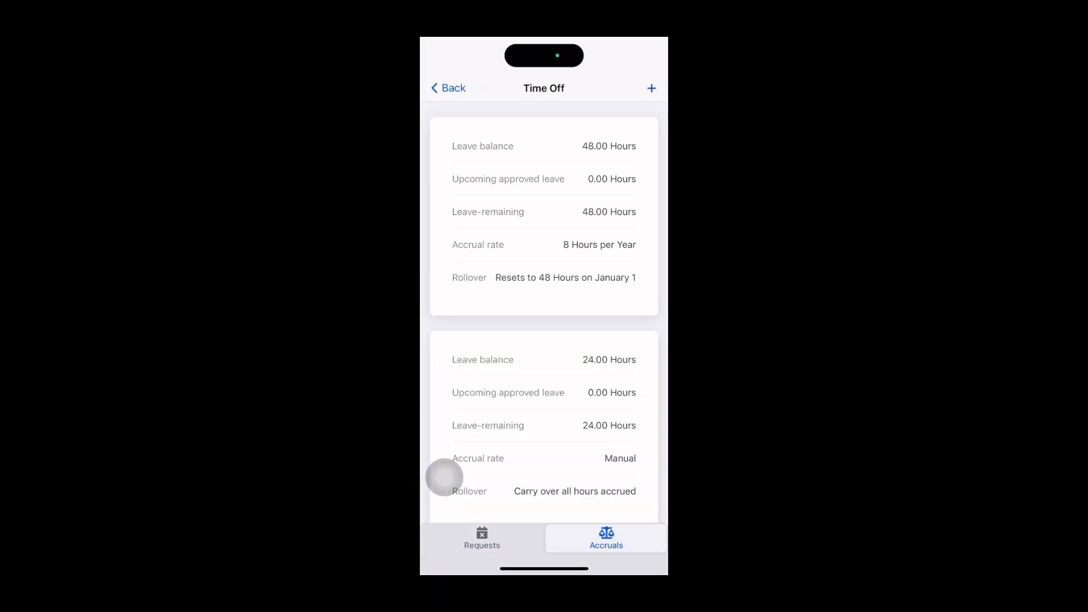
scroll(544, 318, "down", 2)
left_click(436, 284)
left_click(465, 322)
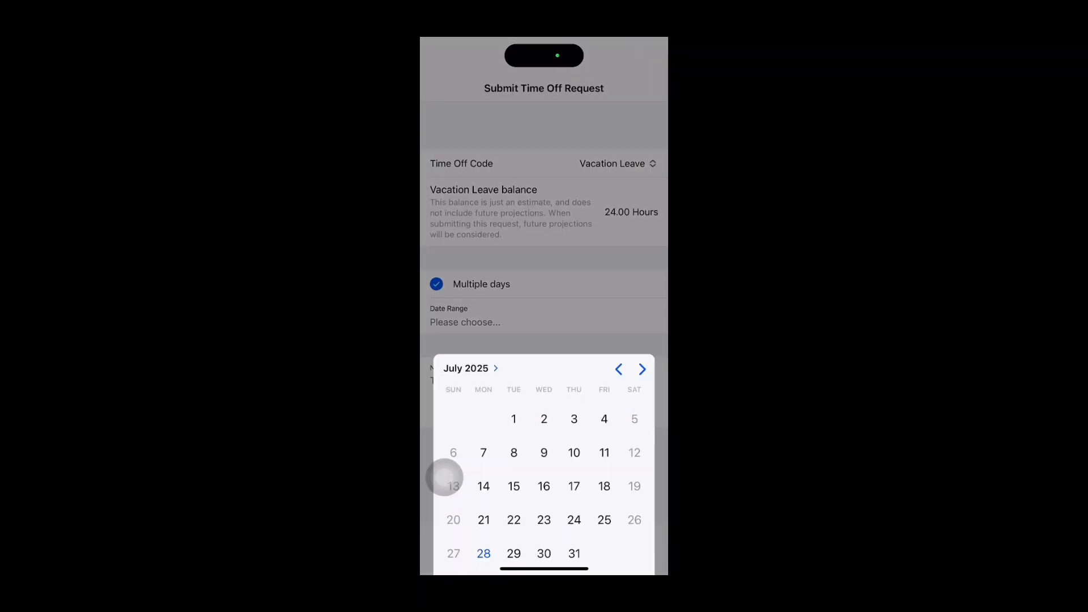
left_click(642, 369)
left_click(514, 528)
left_click(544, 528)
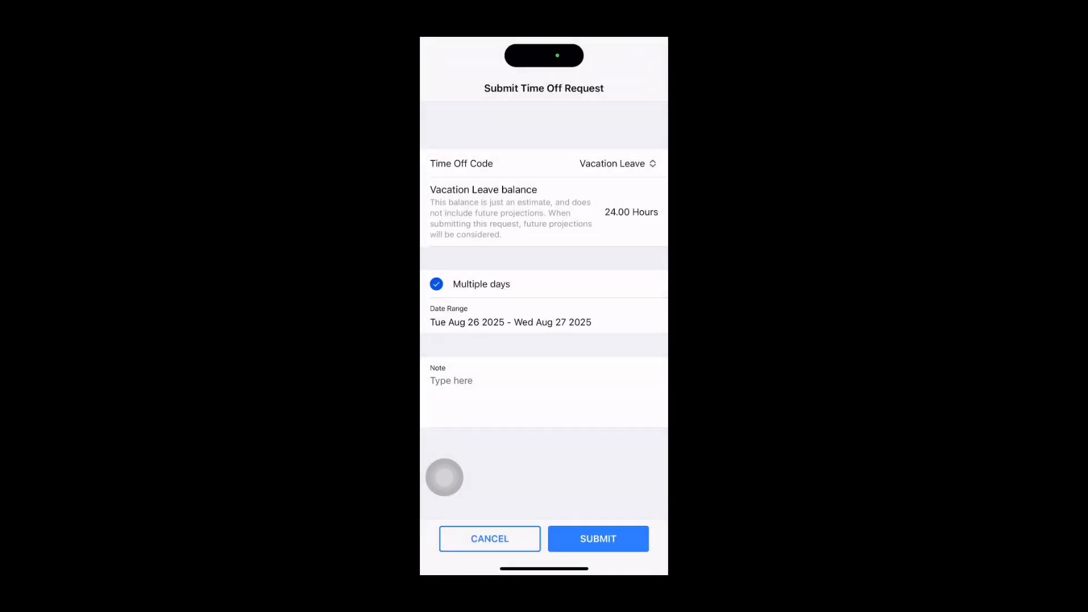
- Add the note "Family trip" to the time off request and submit it
left_click(451, 380)
type("Family trip")
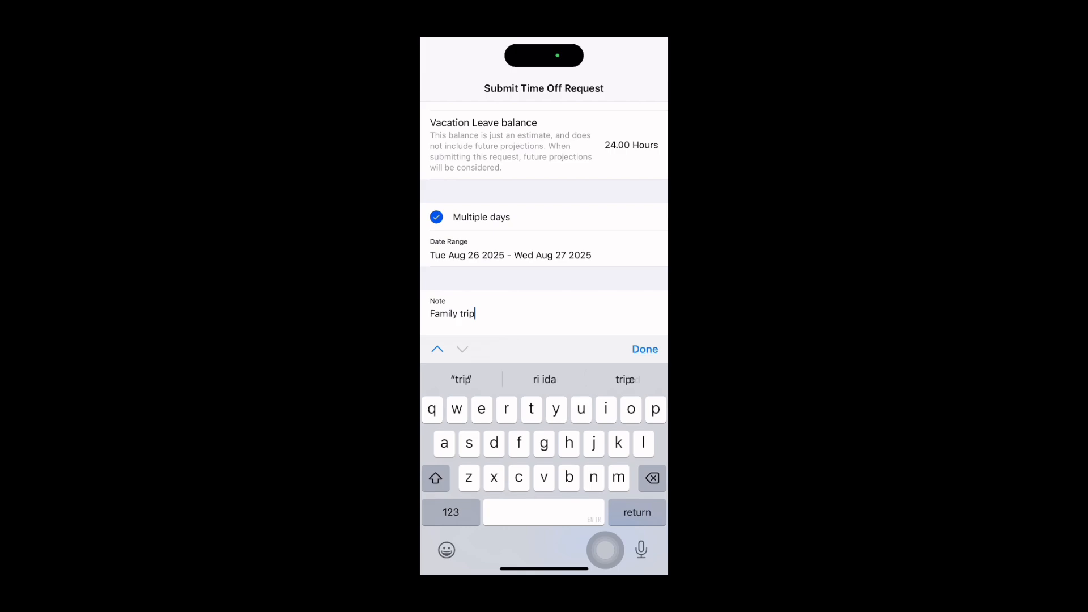
left_click(644, 347)
left_click(598, 538)
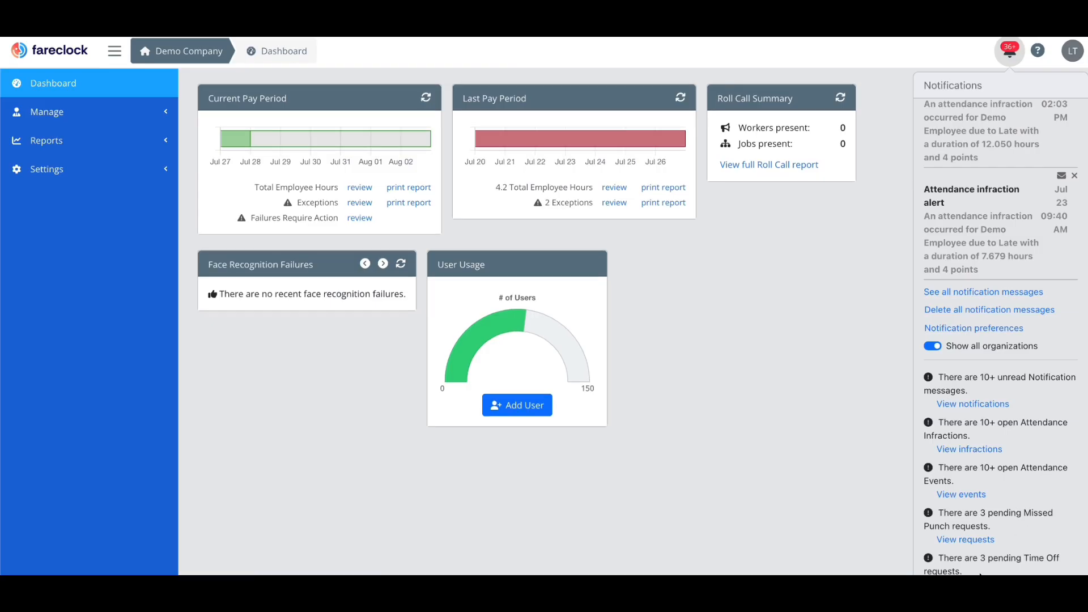
- Switch to the web dashboard, open the pending time off requests and approve the Vacation request noted "test apply"
left_click(979, 584)
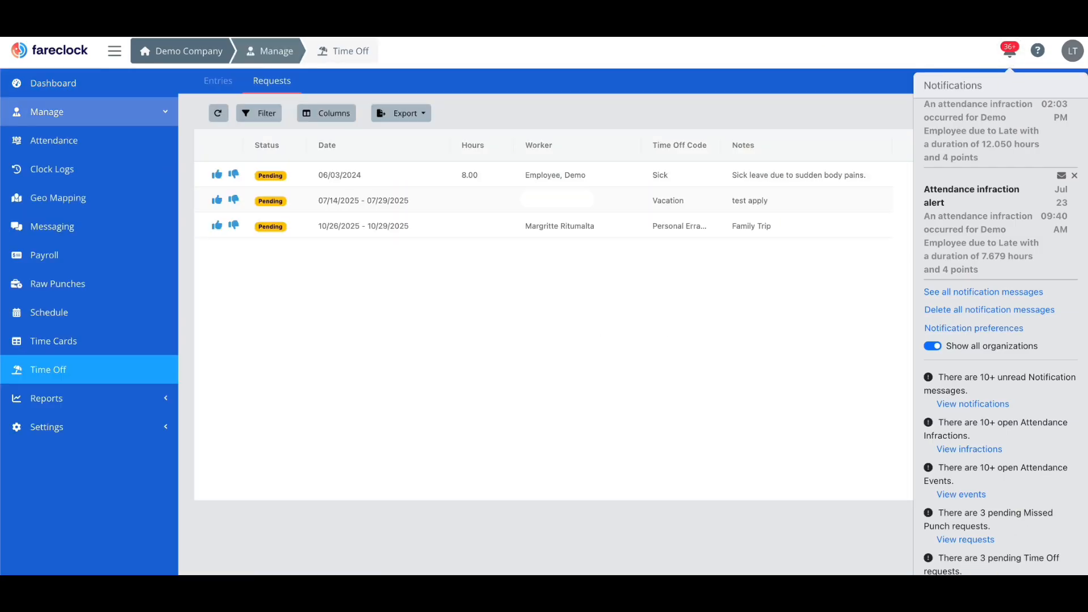
scroll(556, 479, "down", 9)
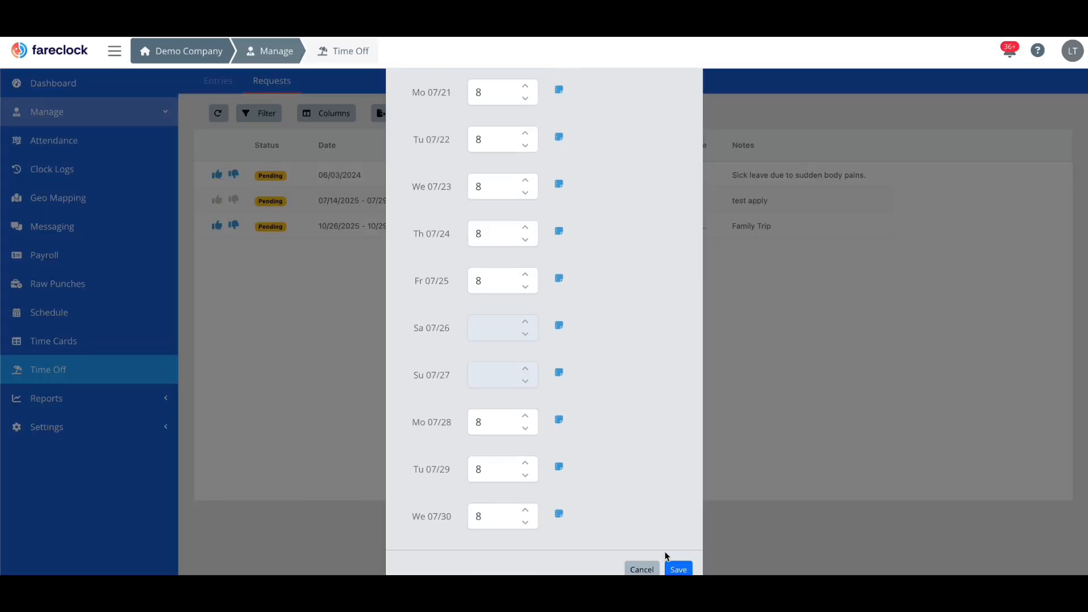
left_click(677, 570)
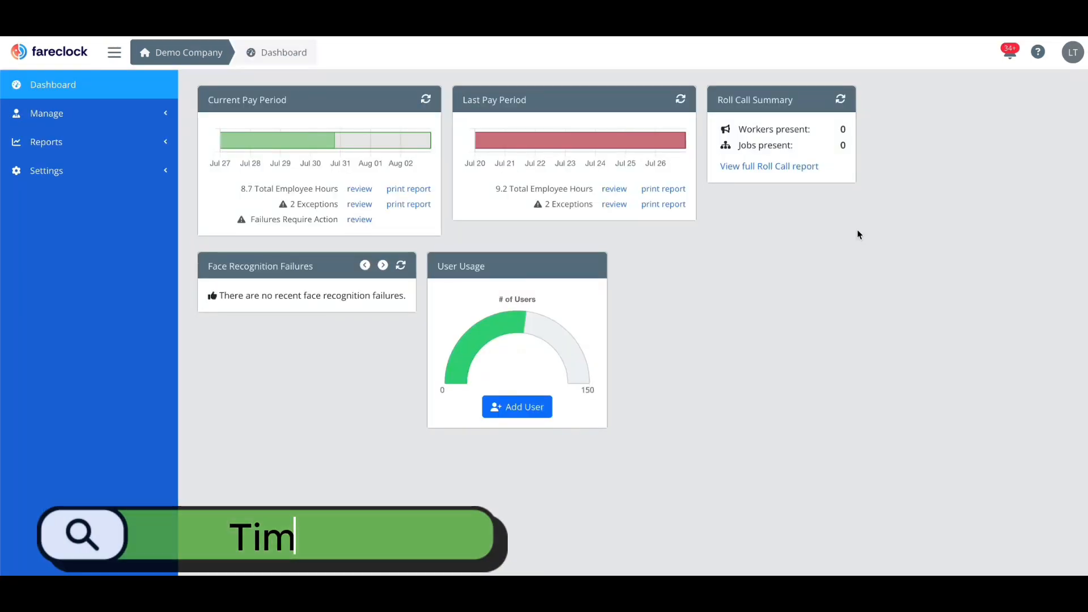
- Open Time Cards for management and examine the selected worker's daily punches, shifts and time off for last month
left_click(141, 112)
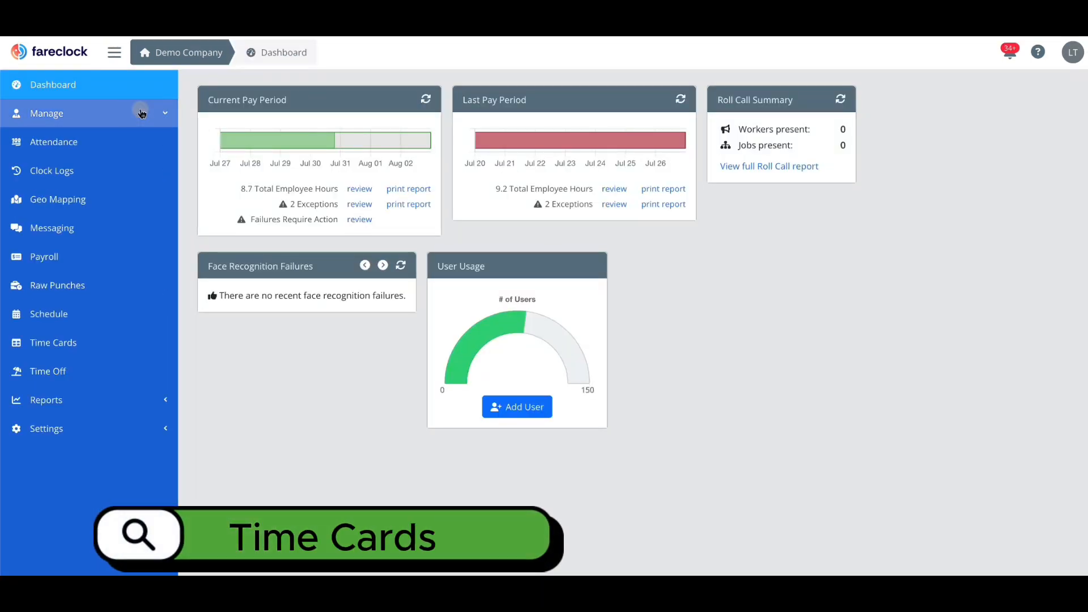
left_click(118, 351)
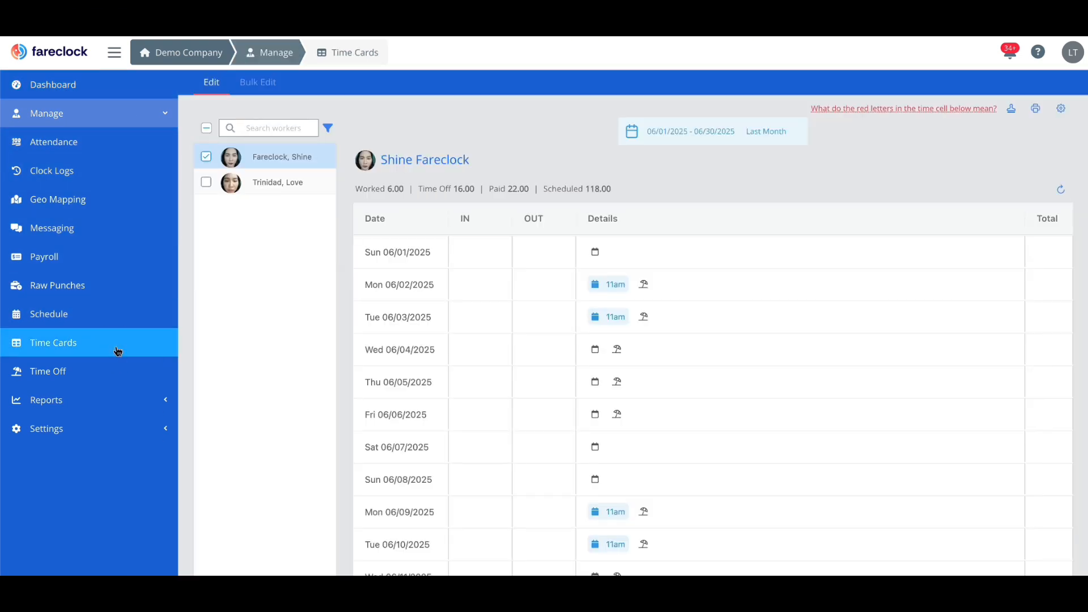
scroll(489, 379, "down", 3)
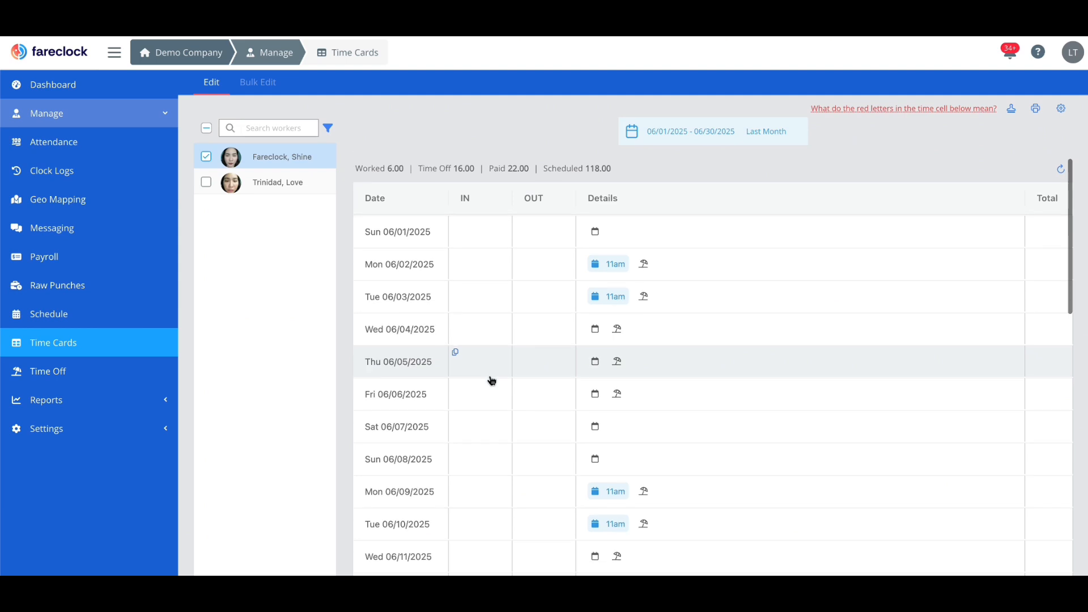
scroll(962, 490, "down", 4)
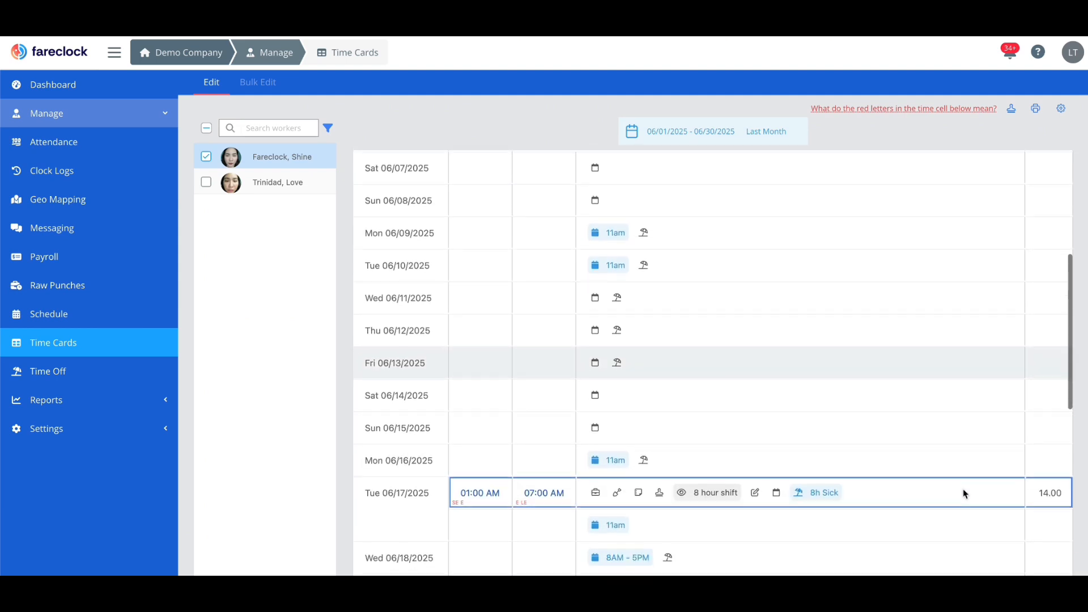
- Set the worker's OUT punch for Tue 06/24/2025 to 05:00 AM on the following day and save it
scroll(963, 491, "down", 5)
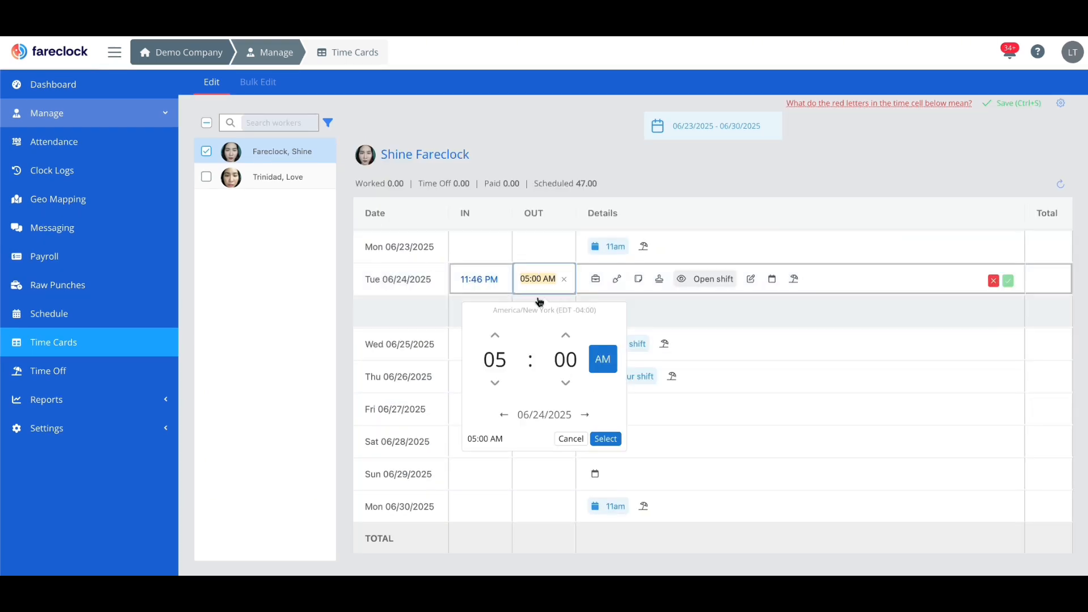
left_click(584, 414)
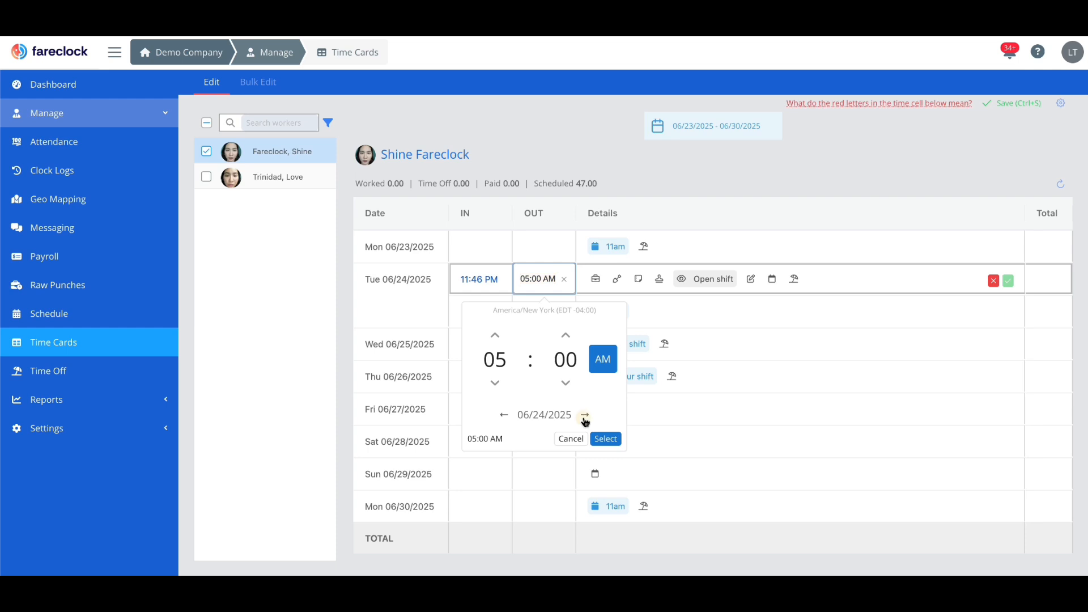
left_click(613, 442)
left_click(1008, 280)
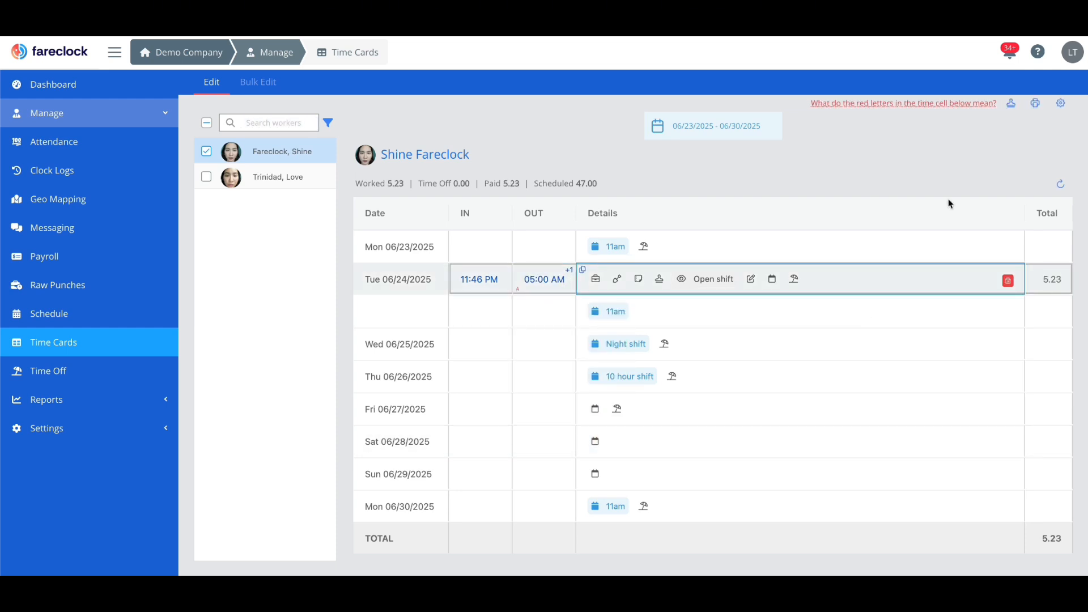
- Change the shift class on Thu 06/26/2025 to Class A Shift and save the shift
left_click(680, 251)
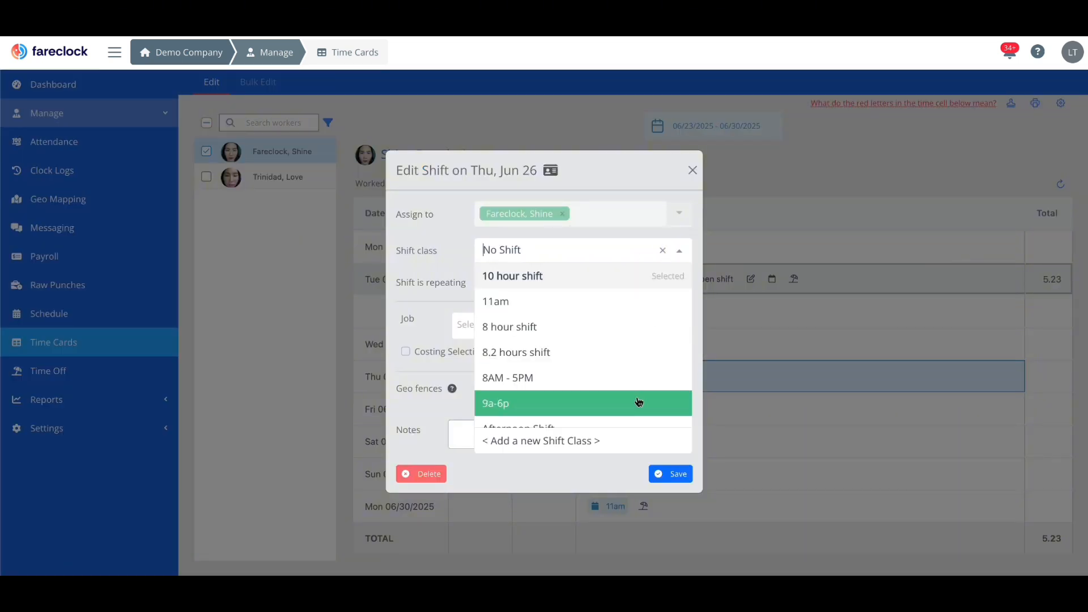
scroll(639, 402, "down", 3)
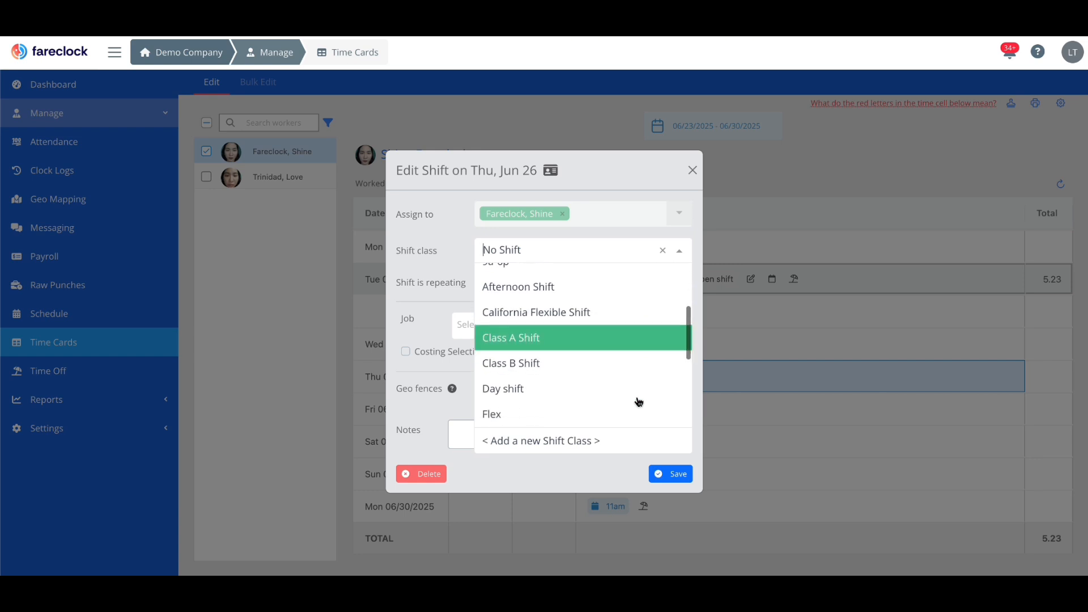
scroll(639, 403, "down", 1)
left_click(595, 307)
left_click(671, 474)
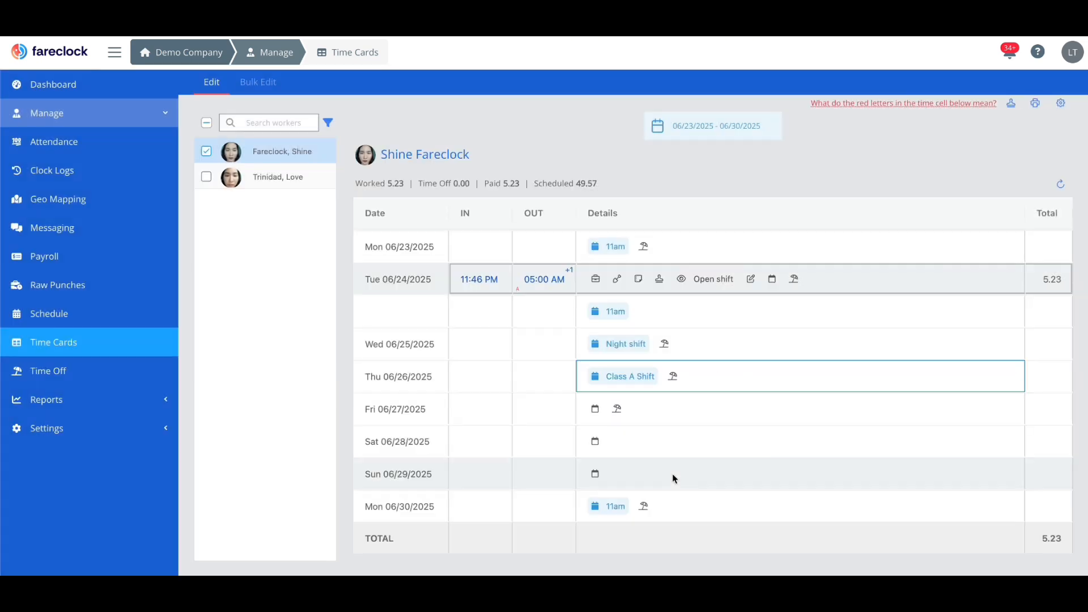
- Add 8 hours of Vacation time off on Fri 06/27/2025 and save it
left_click(616, 408)
left_click(559, 371)
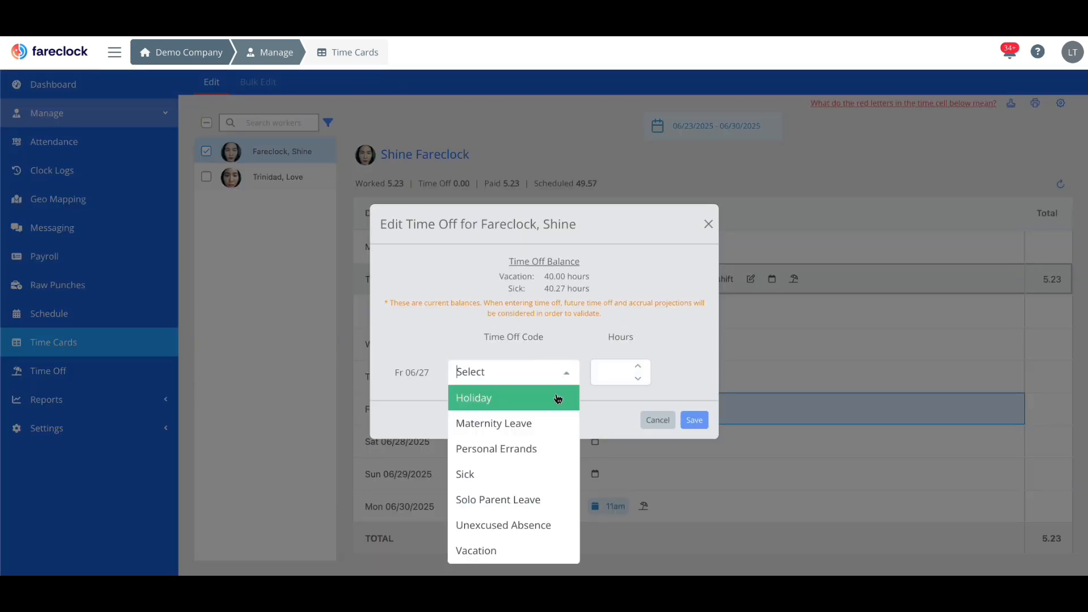
left_click(539, 547)
left_click(611, 373)
type("8")
left_click(695, 422)
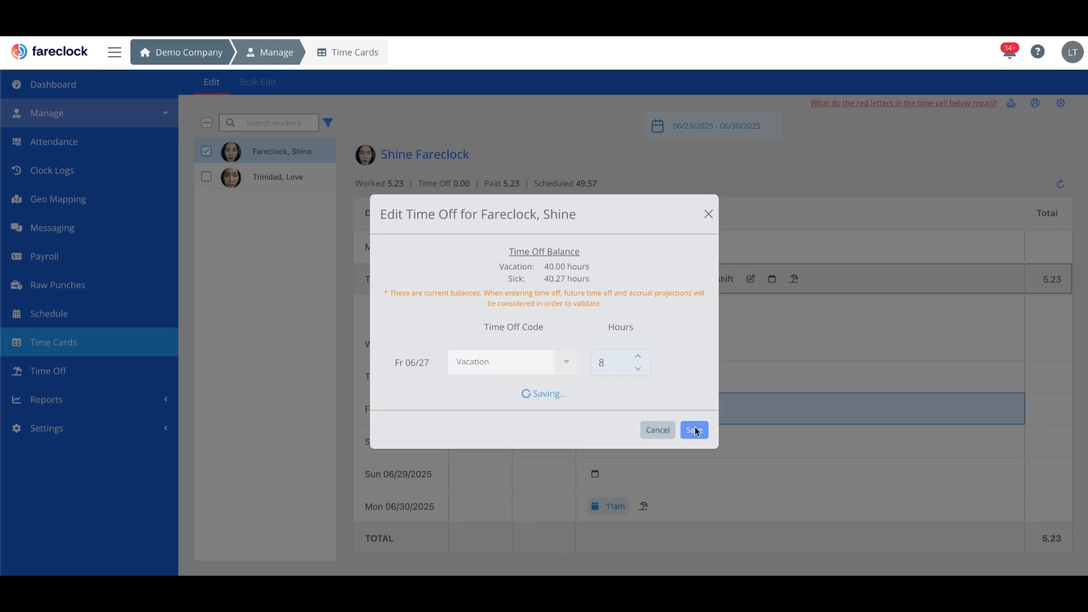
- Create an 8 hour shift on Sat 06/28/2025 for the job Team Fareclock with Job Phase # 2
left_click(594, 441)
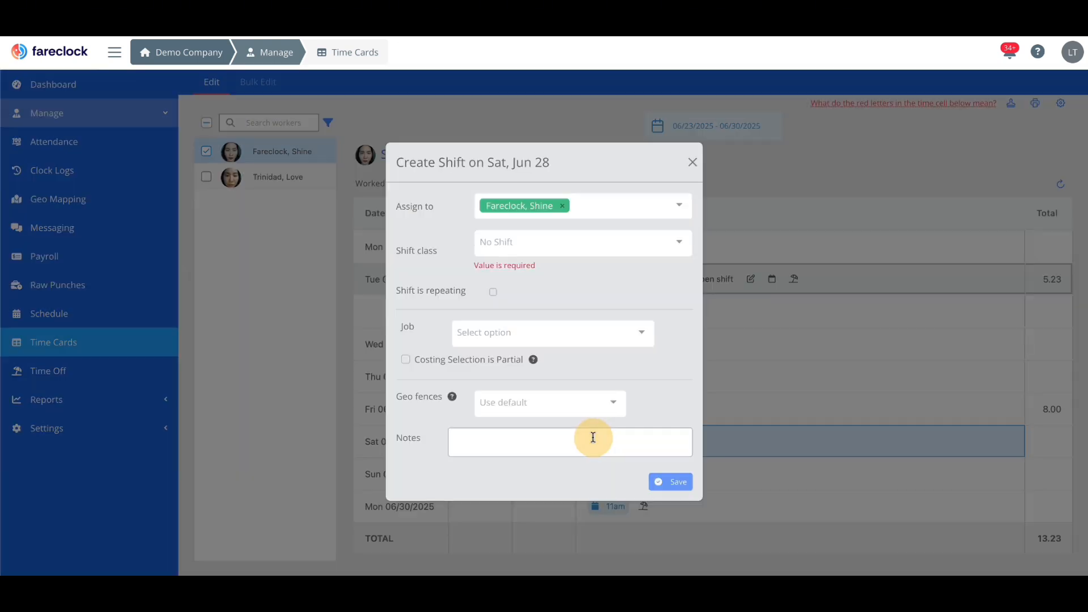
left_click(644, 327)
left_click(627, 453)
left_click(642, 336)
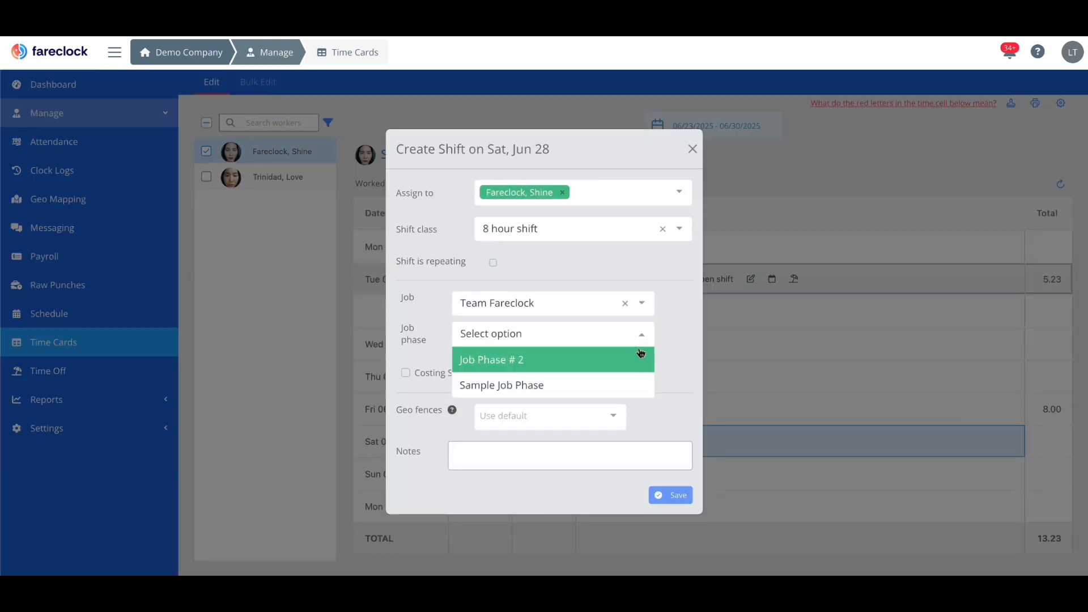
left_click(639, 357)
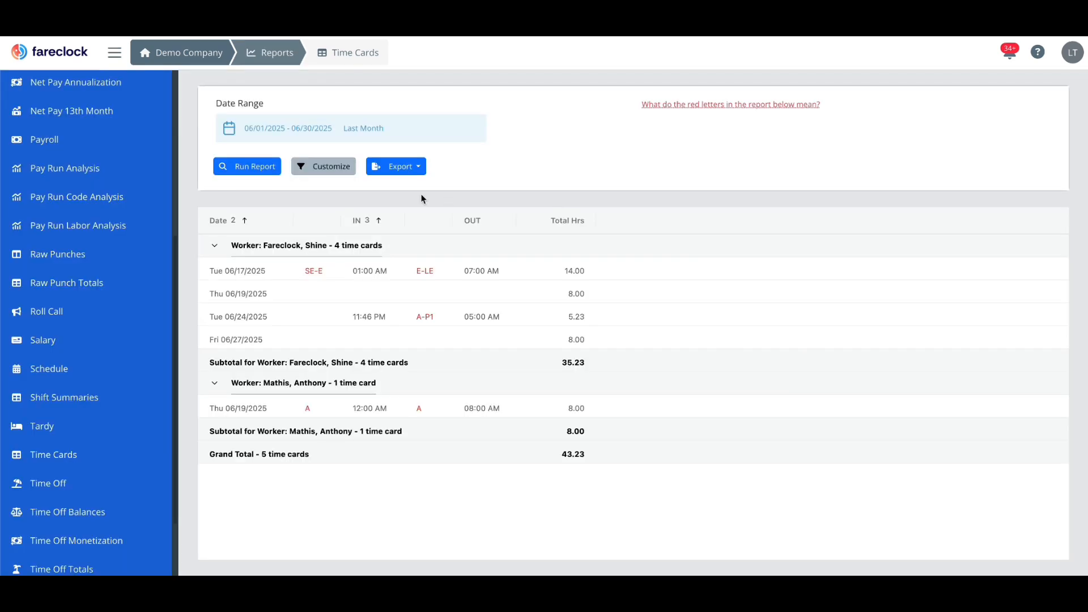
- Examine the customization filters, grouping, columns and export options of the Time Cards report for last month
left_click(323, 166)
scroll(963, 453, "down", 10)
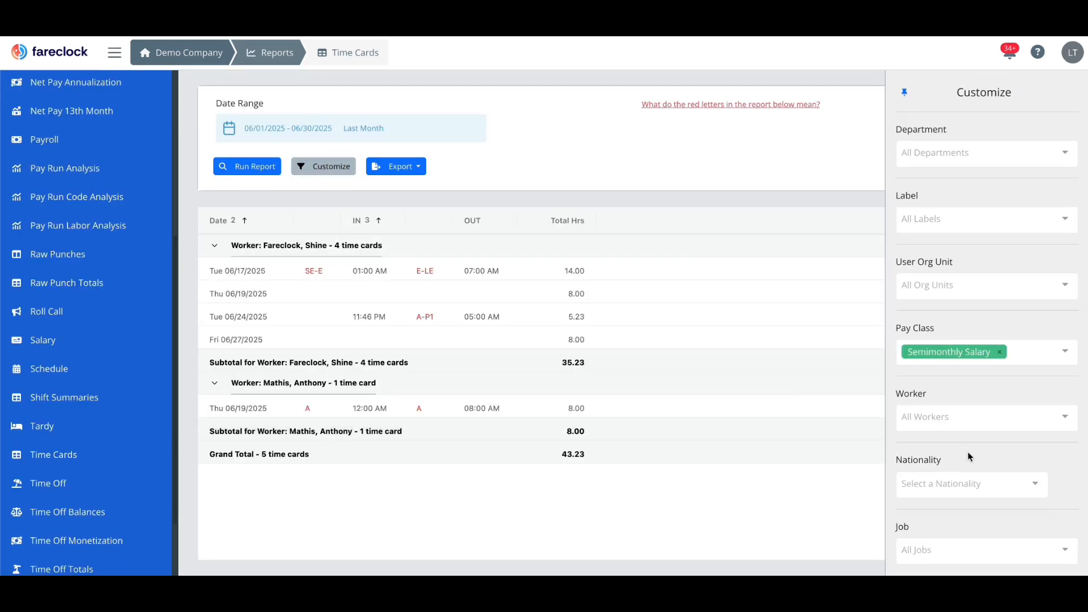
scroll(970, 459, "down", 5)
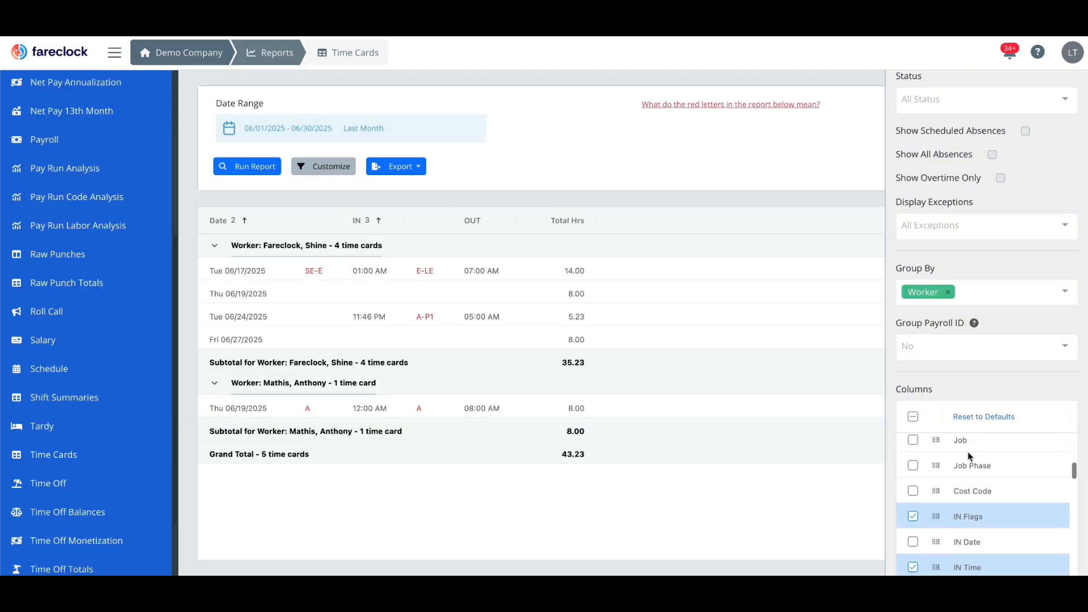
left_click(418, 167)
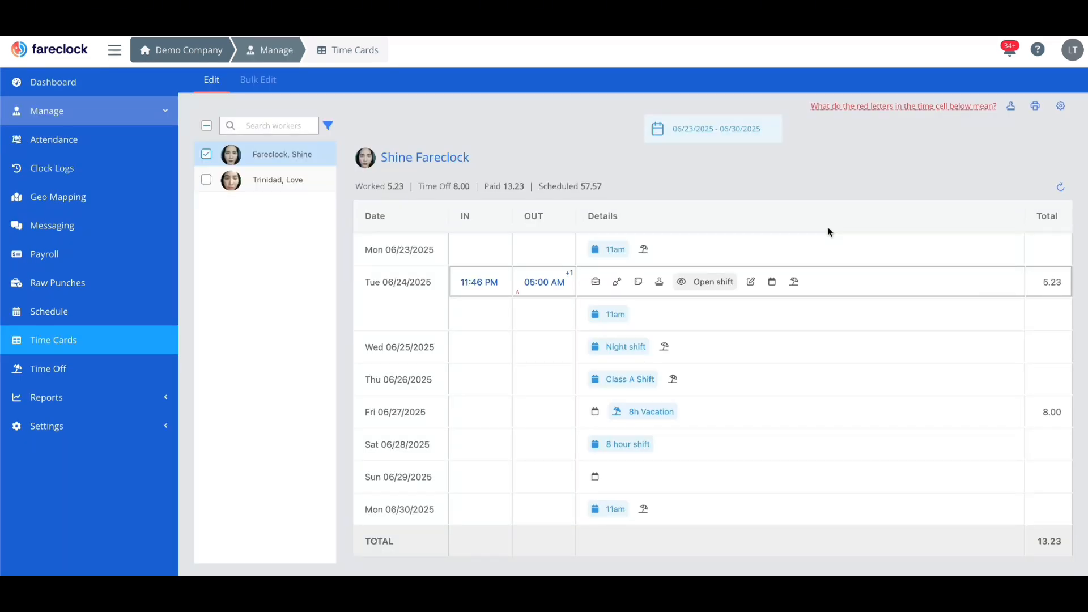
- Switch the managed time cards to bulk editing and turn on bulk selection
left_click(267, 80)
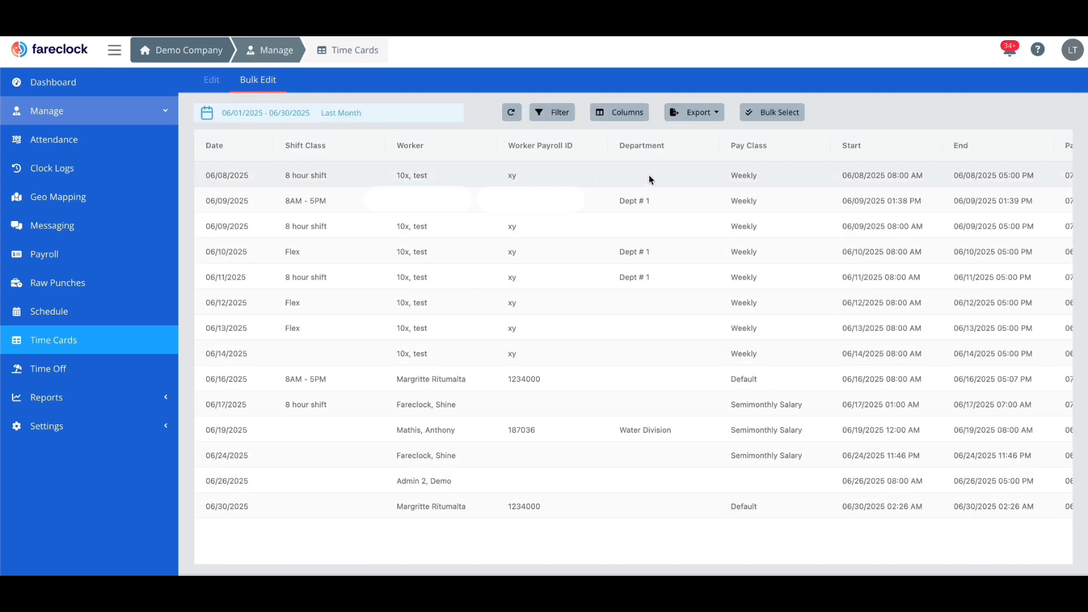
left_click(776, 112)
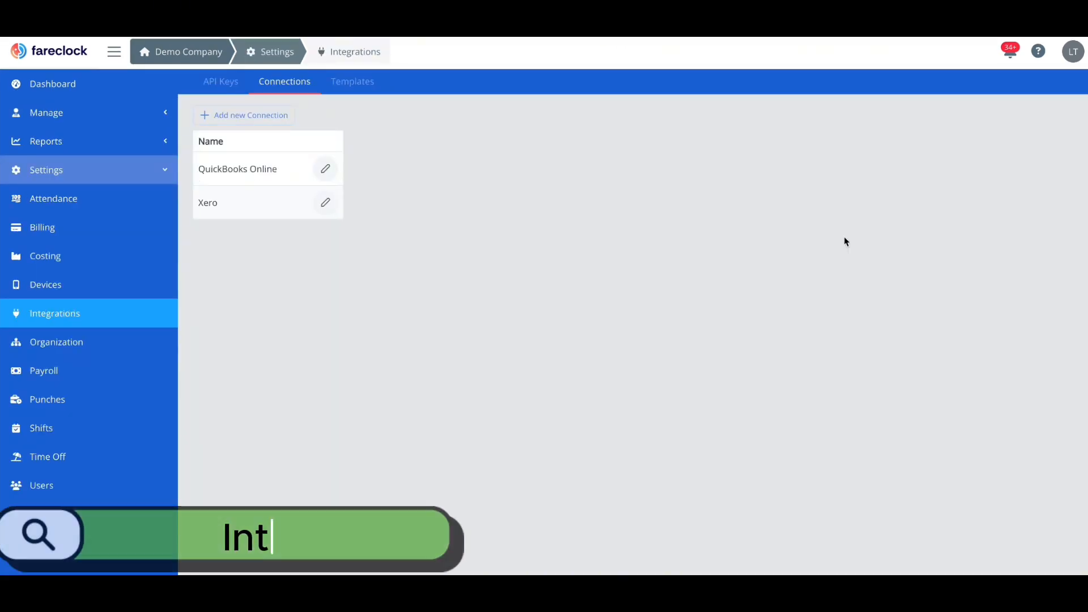
- View the Xero connection's details in the Integrations settings and look at the integration templates
left_click(325, 205)
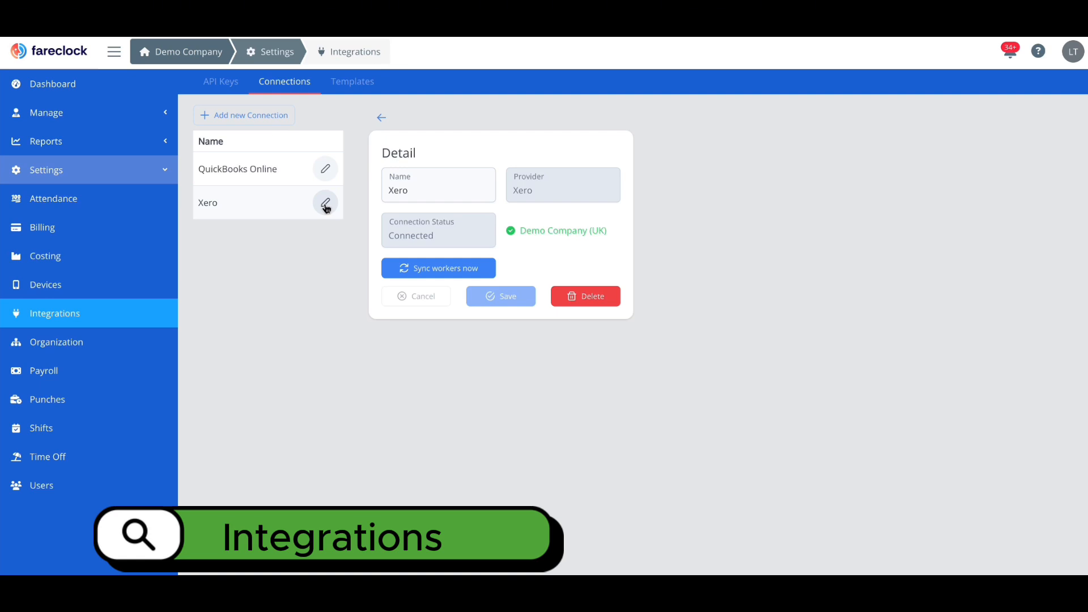
left_click(357, 84)
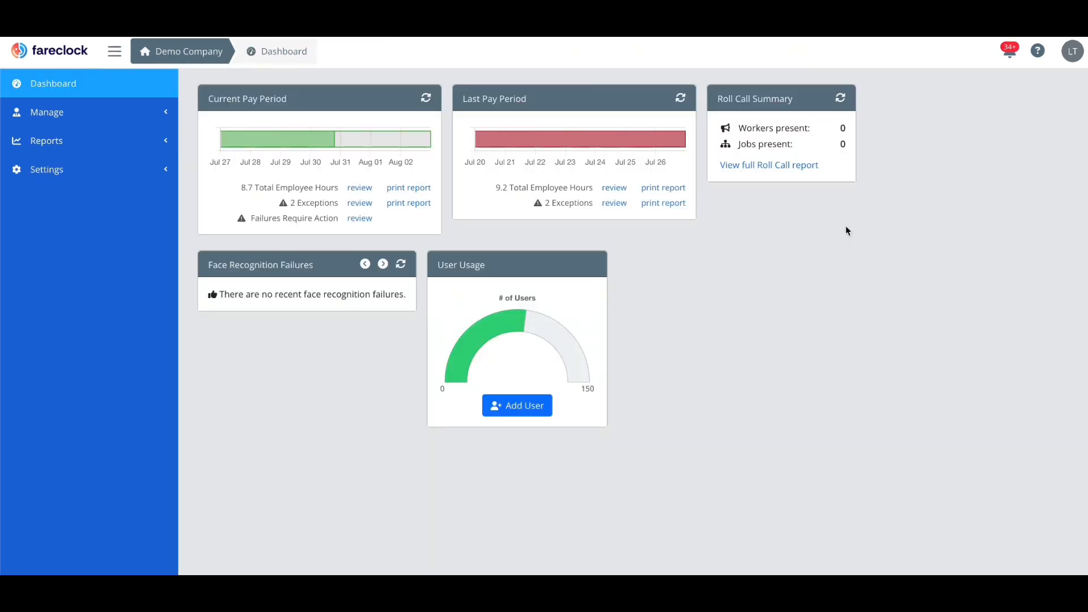
- From the dashboard, go to the Integrations settings and check the API keys and the Xero connection's details
left_click(116, 177)
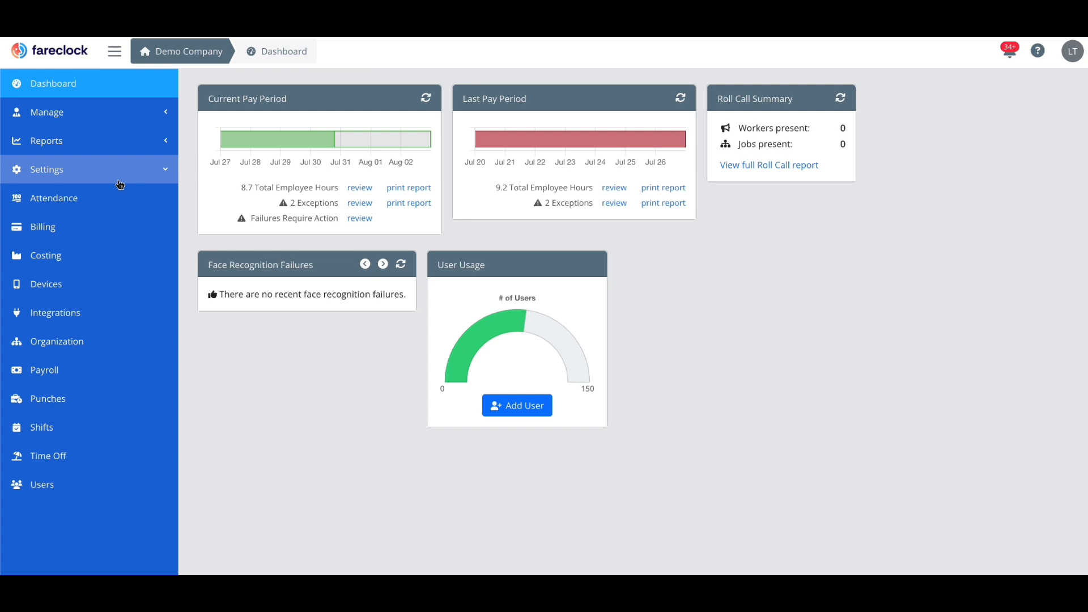
left_click(107, 324)
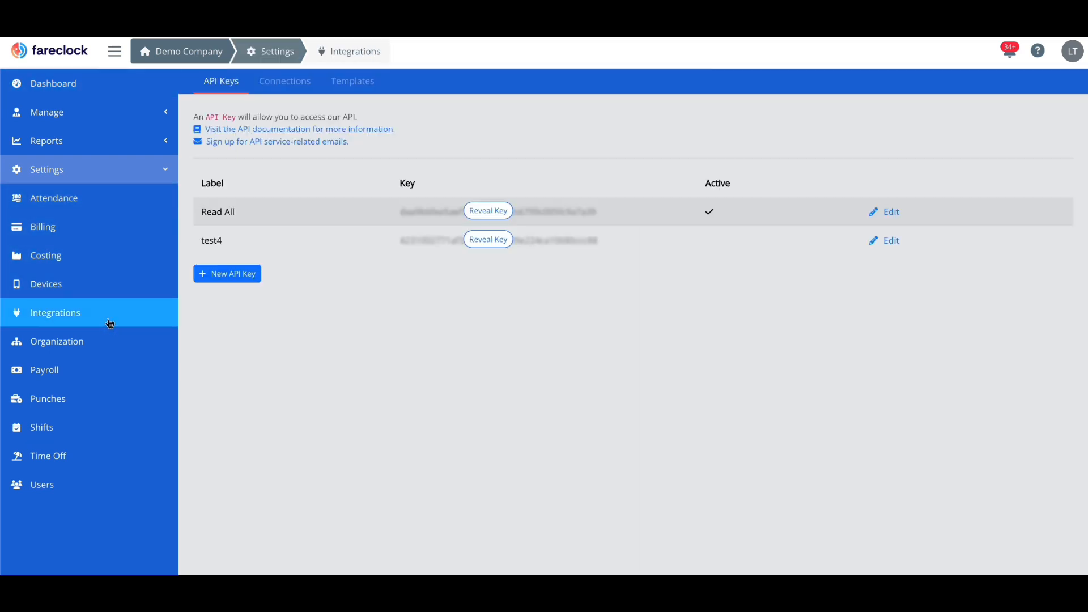
left_click(286, 85)
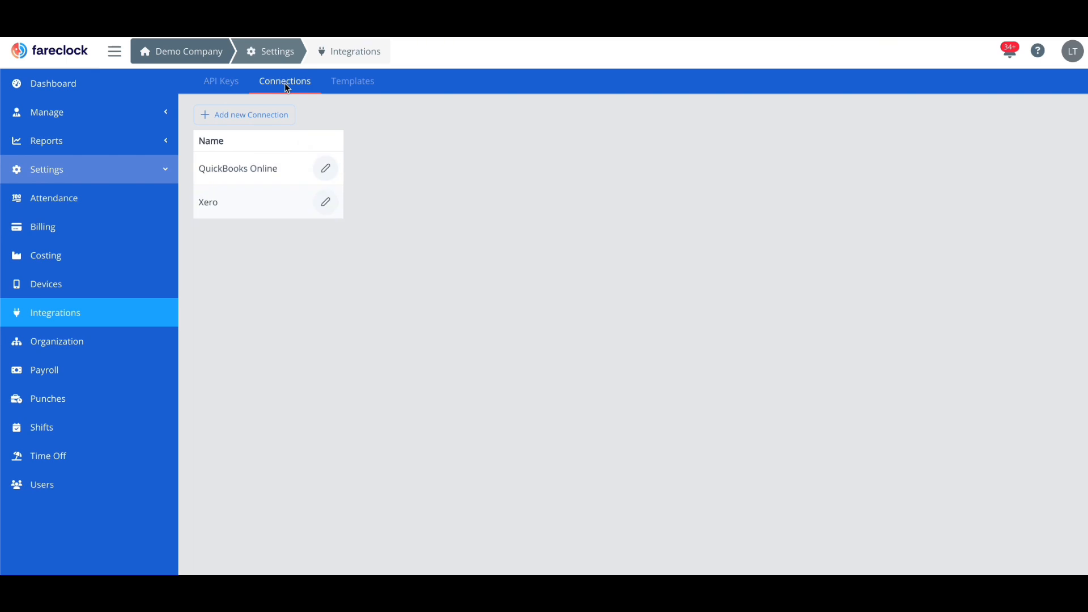
left_click(326, 202)
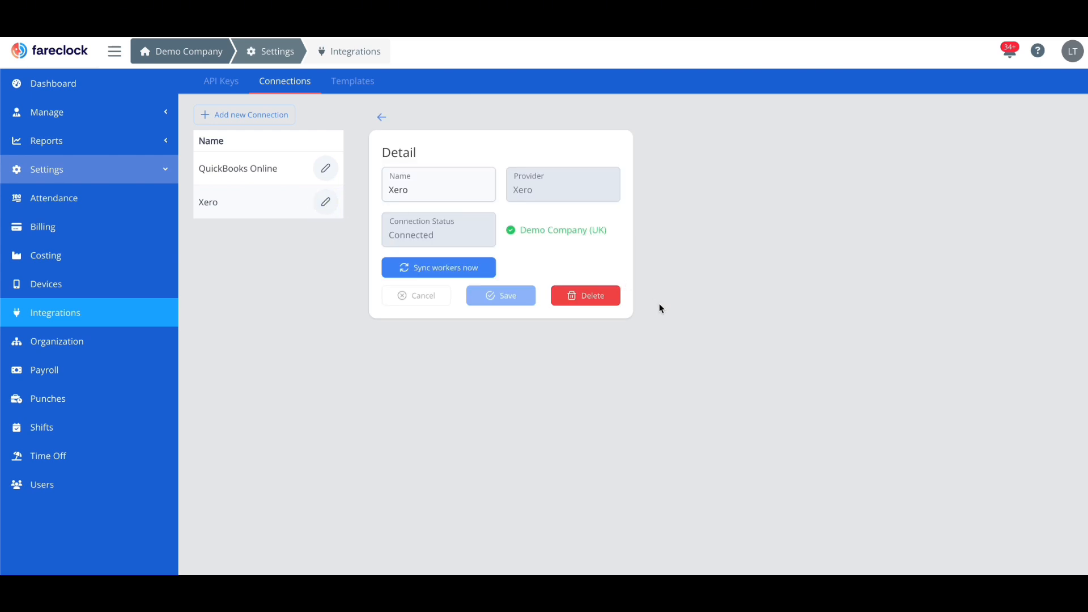
- Open the integration templates, bring up the form for adding one, and examine the Complete Payroll template's code
left_click(361, 84)
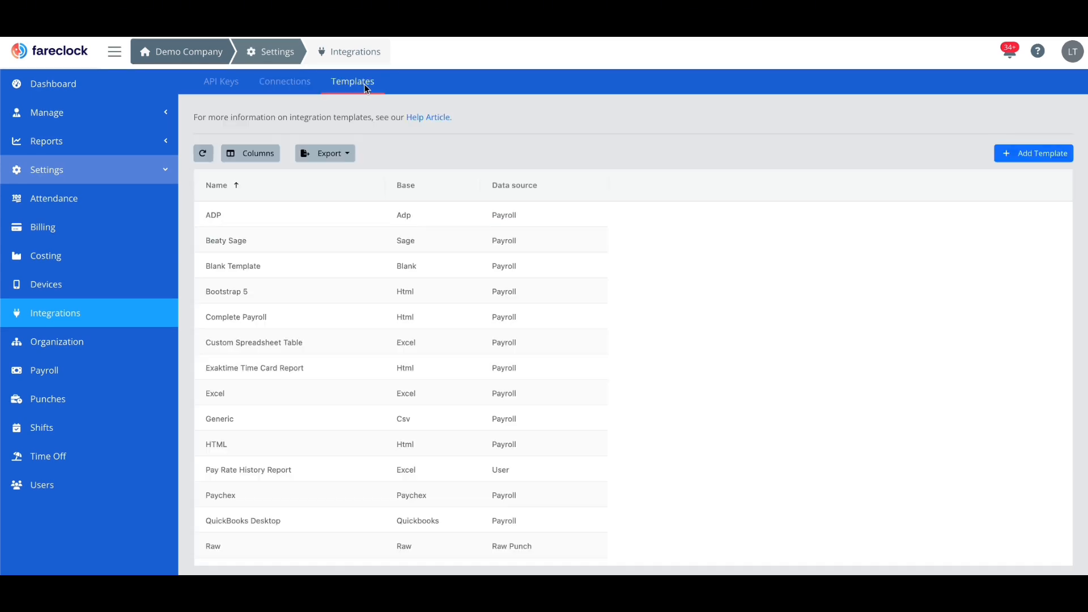
left_click(1033, 153)
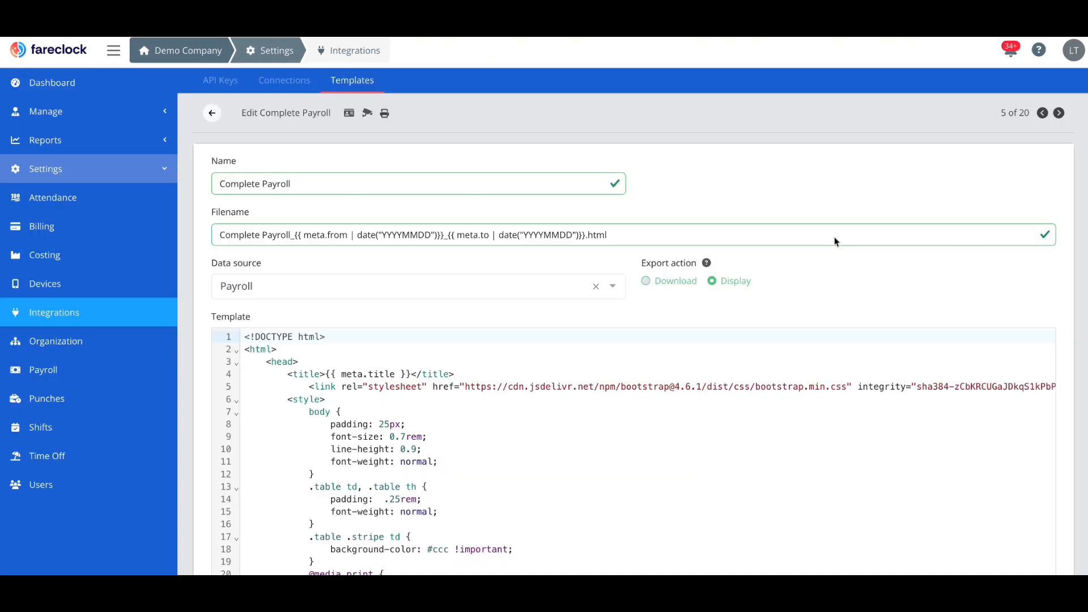
scroll(844, 301, "down", 8)
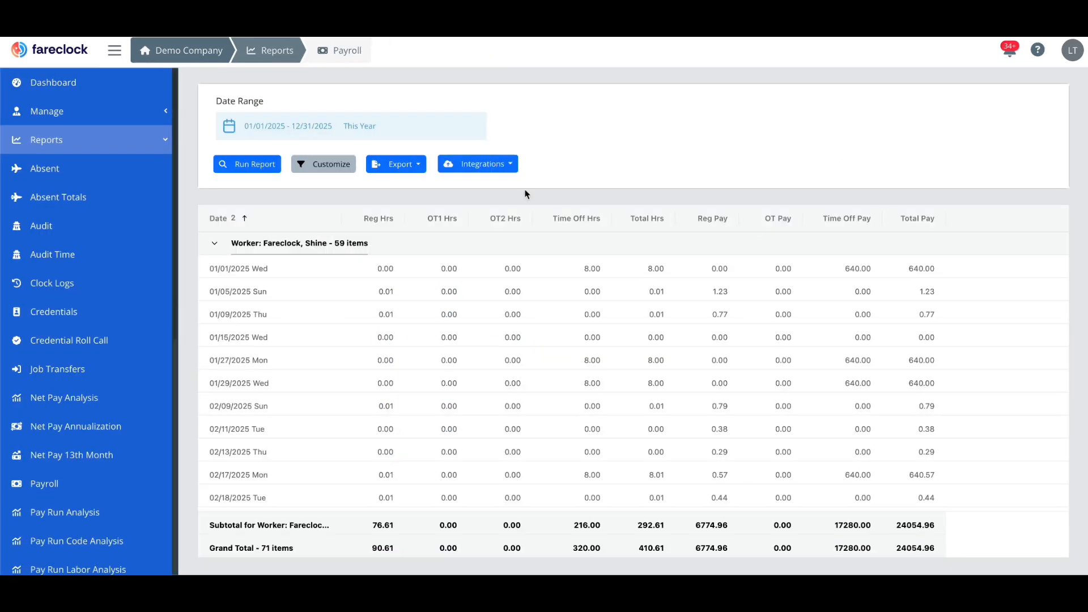
- Look through the Payroll report's export formats and templates, and start a new API key in the Integrations settings
left_click(413, 164)
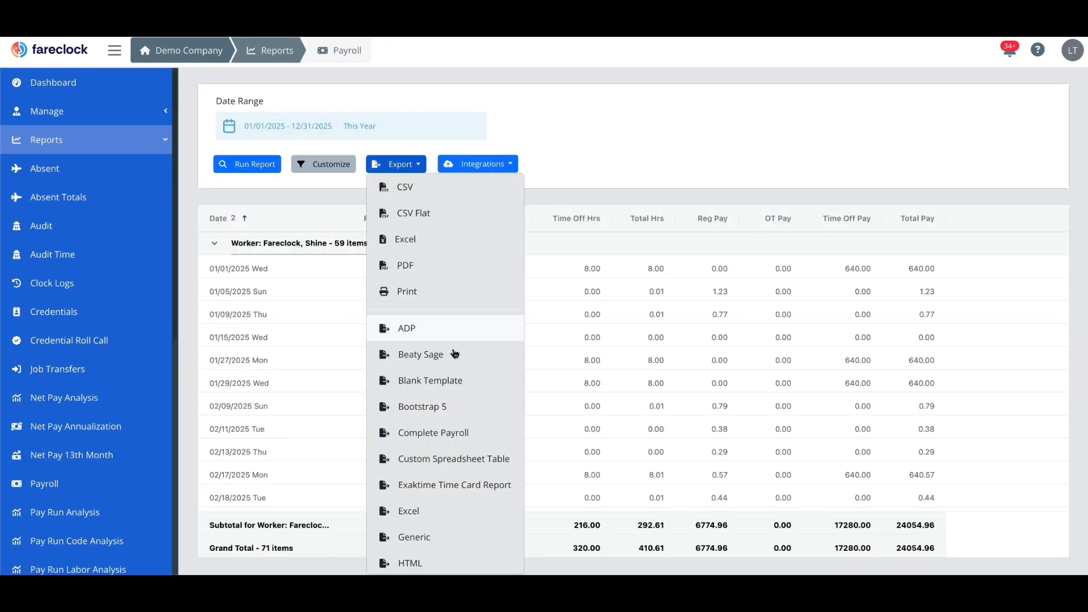
scroll(462, 405, "down", 2)
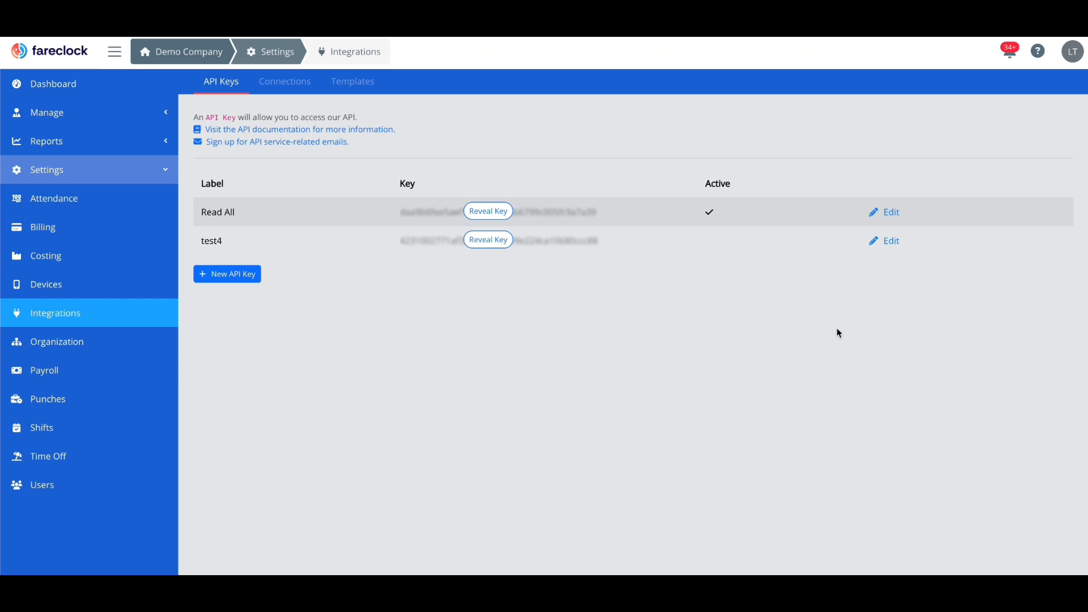
left_click(215, 274)
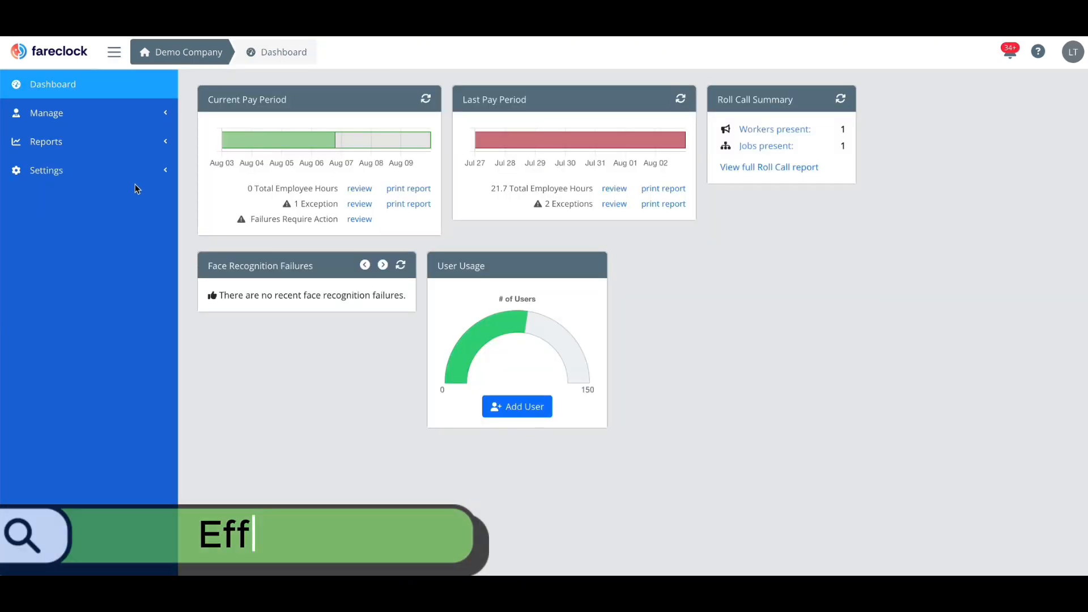
- Bulk add workers in the Users settings by importing a spreadsheet and submitting the reviewed rows
left_click(136, 179)
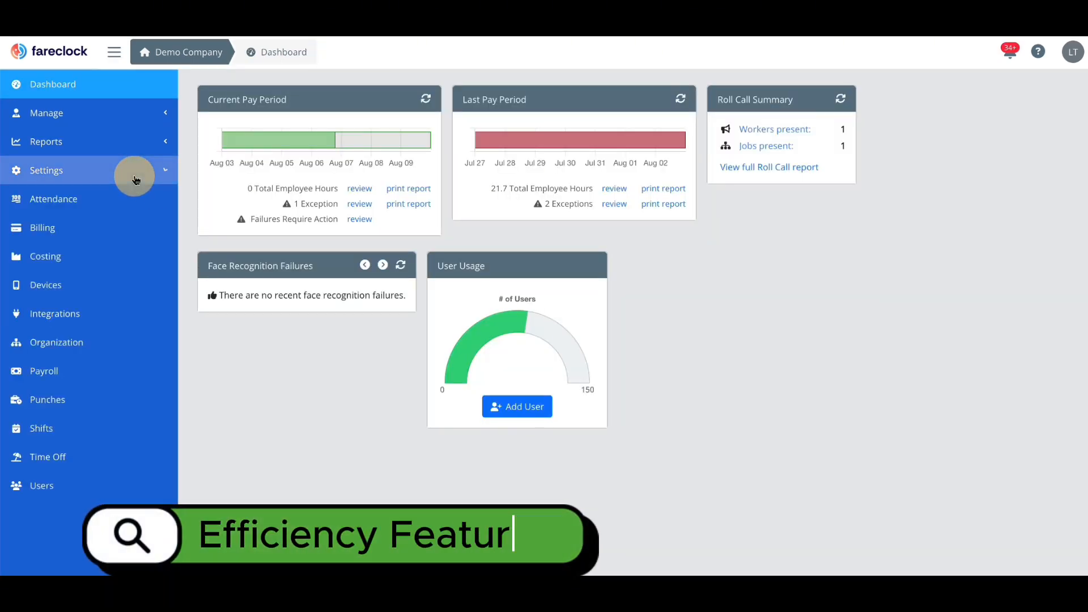
left_click(98, 489)
left_click(1066, 115)
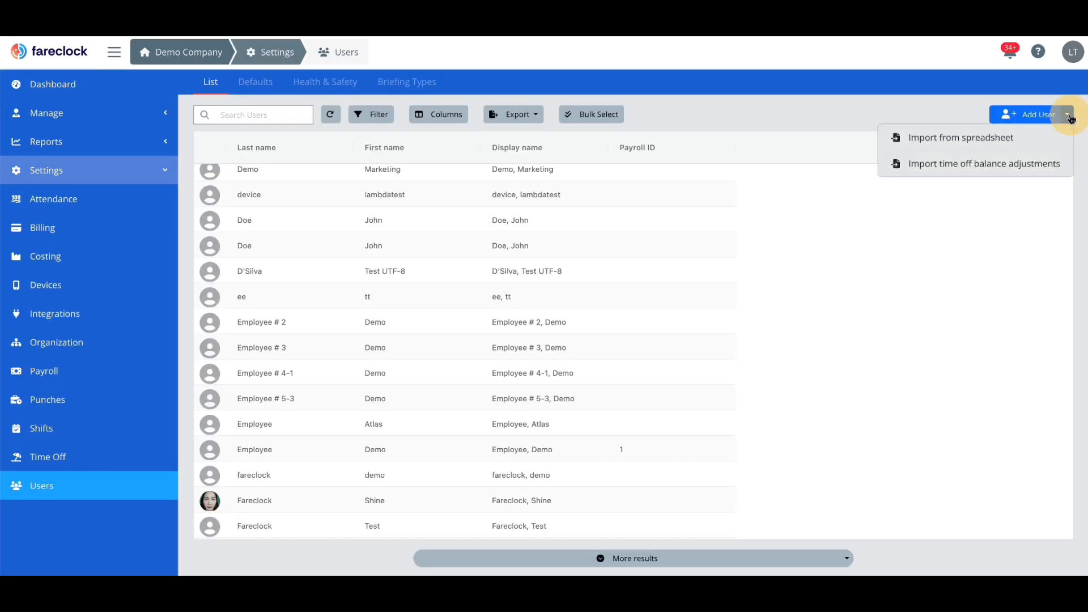
left_click(1065, 131)
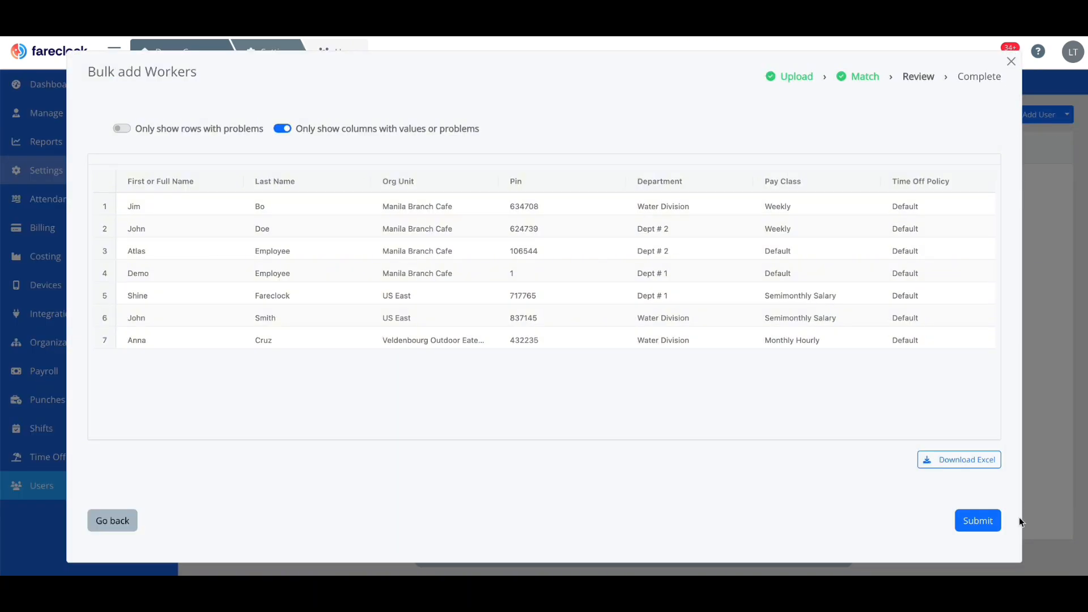
left_click(981, 522)
left_click(675, 347)
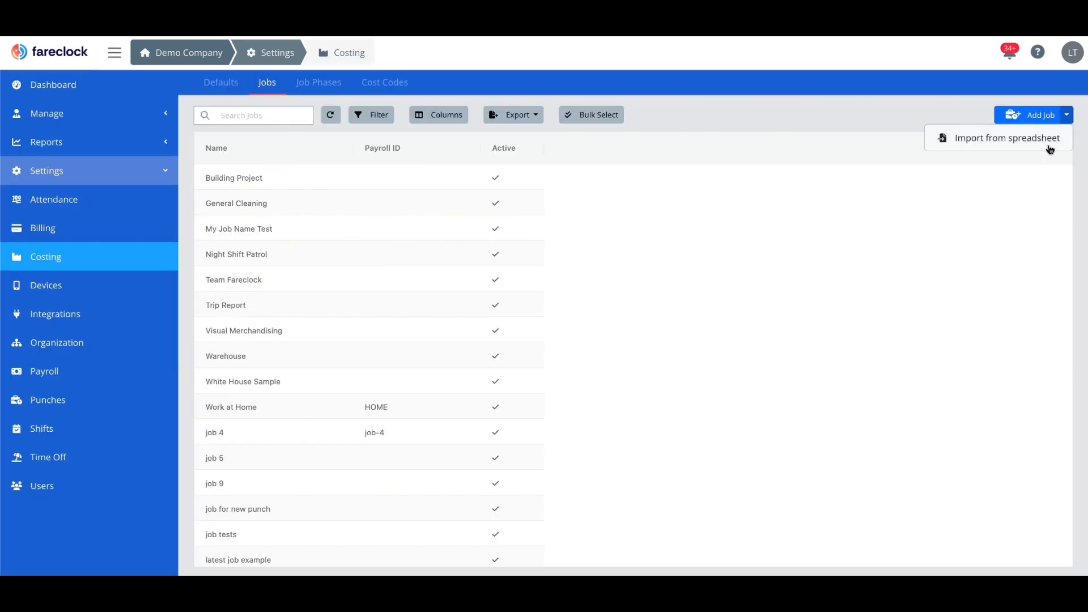
- Start a spreadsheet import of jobs, and submit the bulk schedule import of 11am shifts for 09/18/2025 with replacing existing shifts enabled
left_click(1043, 142)
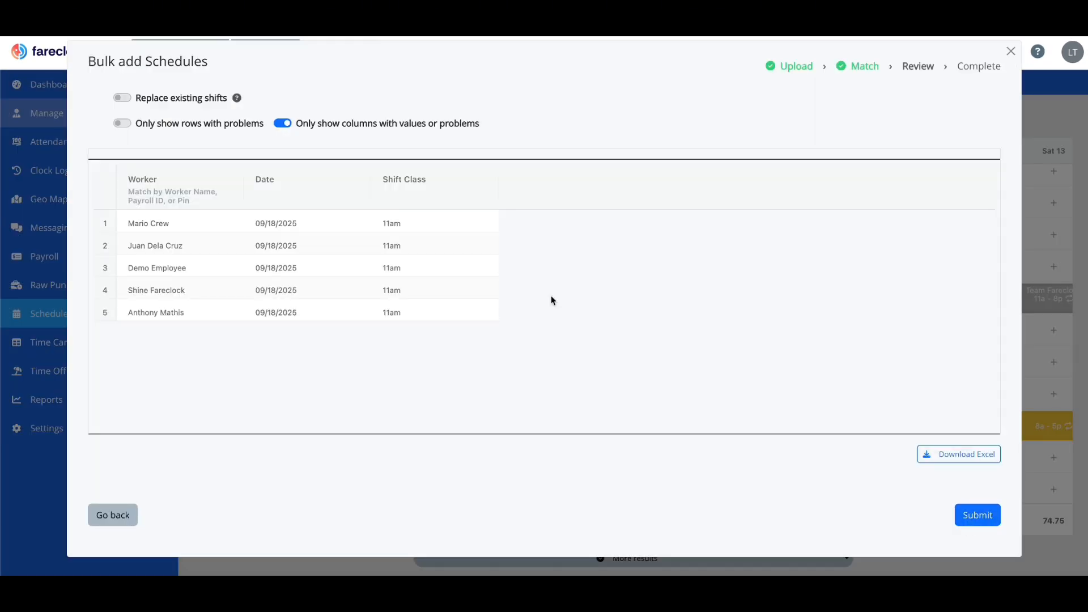
left_click(122, 97)
left_click(977, 515)
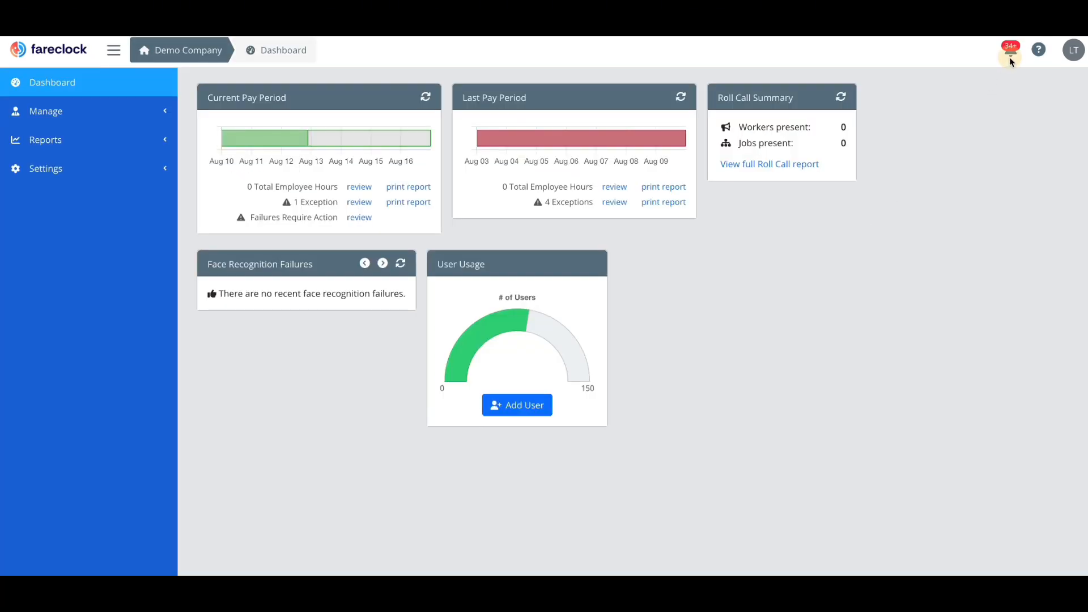
- Look through the notifications and open the pending Missed Punch requests
left_click(1010, 49)
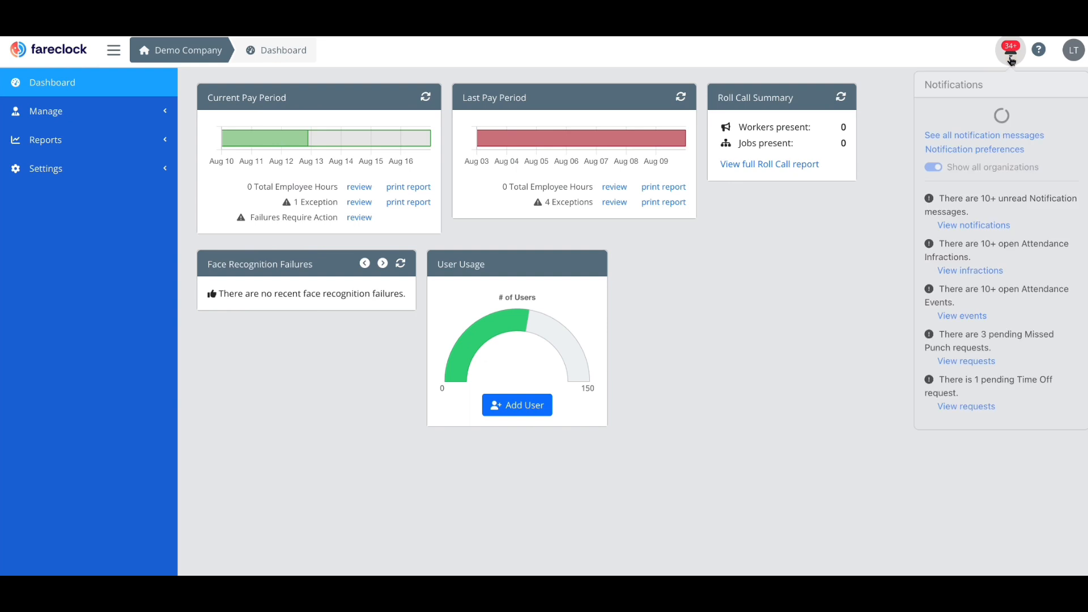
scroll(1019, 273, "down", 5)
scroll(1020, 274, "down", 4)
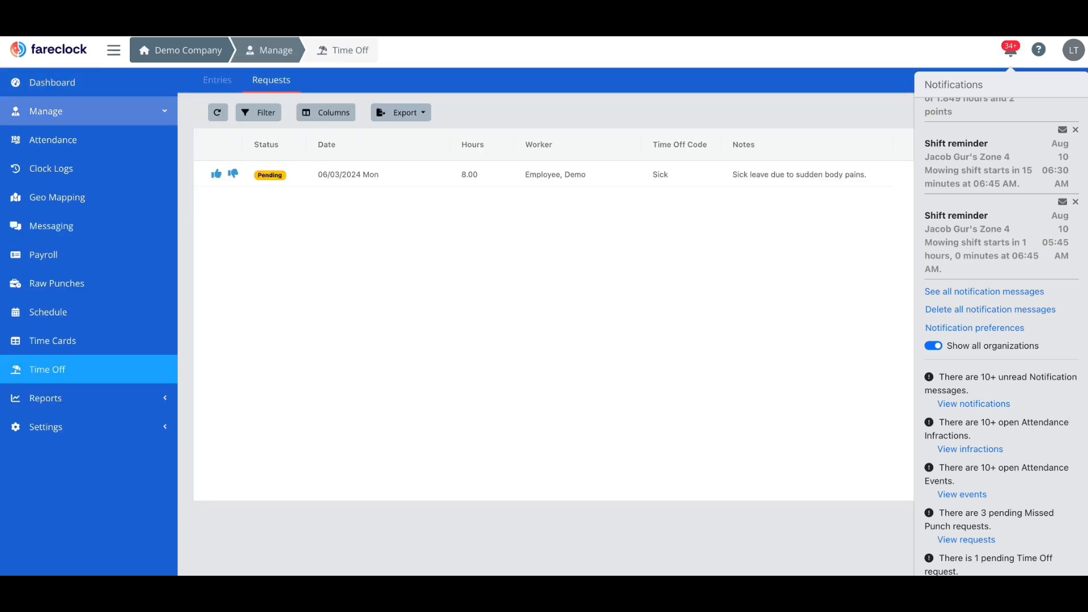
left_click(974, 541)
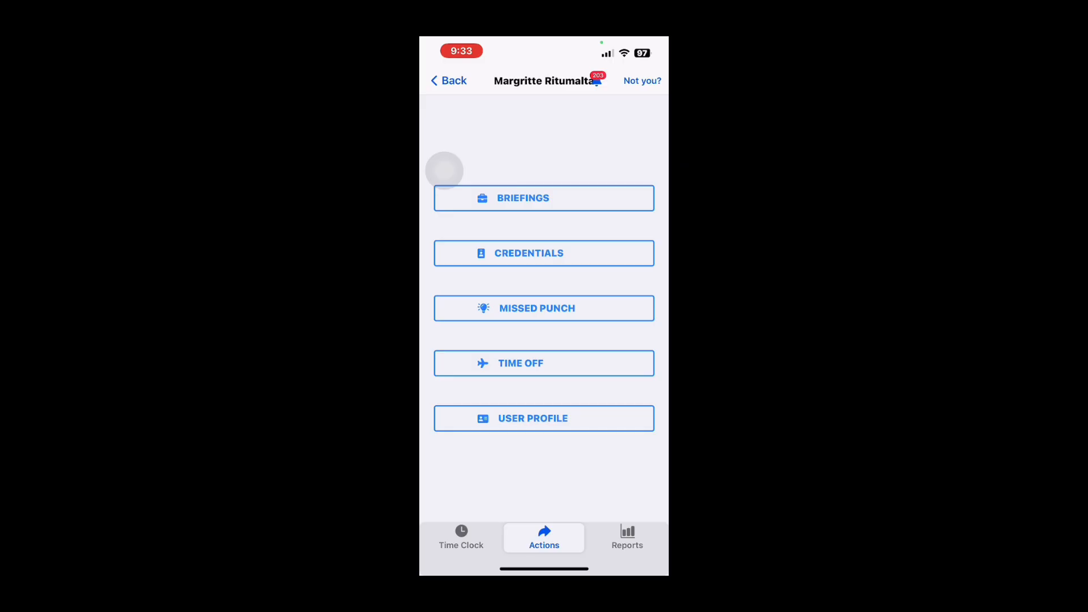
- Switch to the mobile app and submit a missed punch for May 21, 2025 at 8:00 AM with the note "Forgot to clock in due to an emergency."
left_click(544, 308)
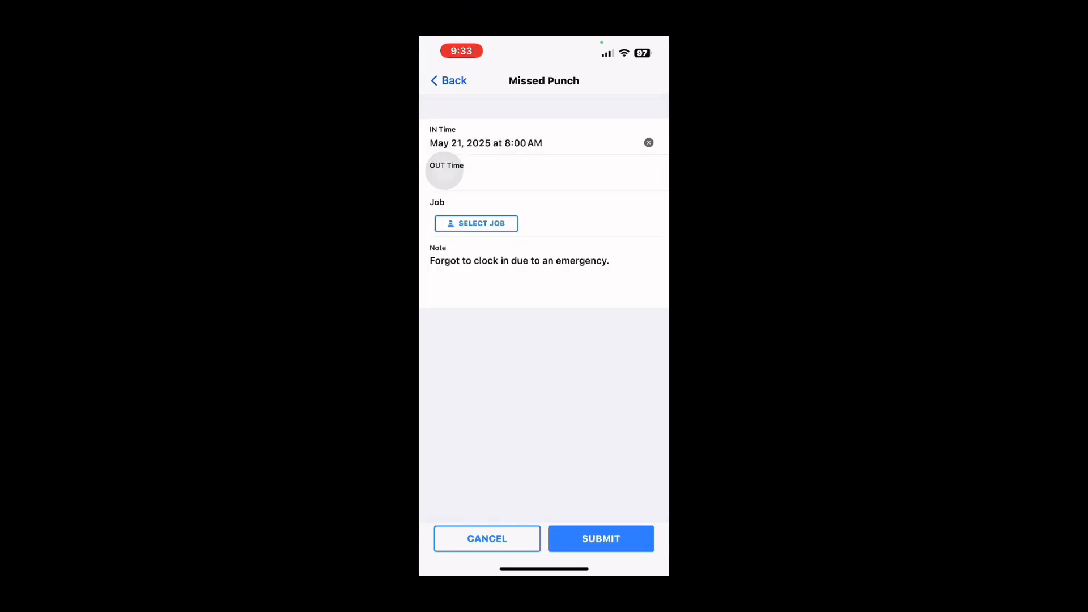
left_click(601, 539)
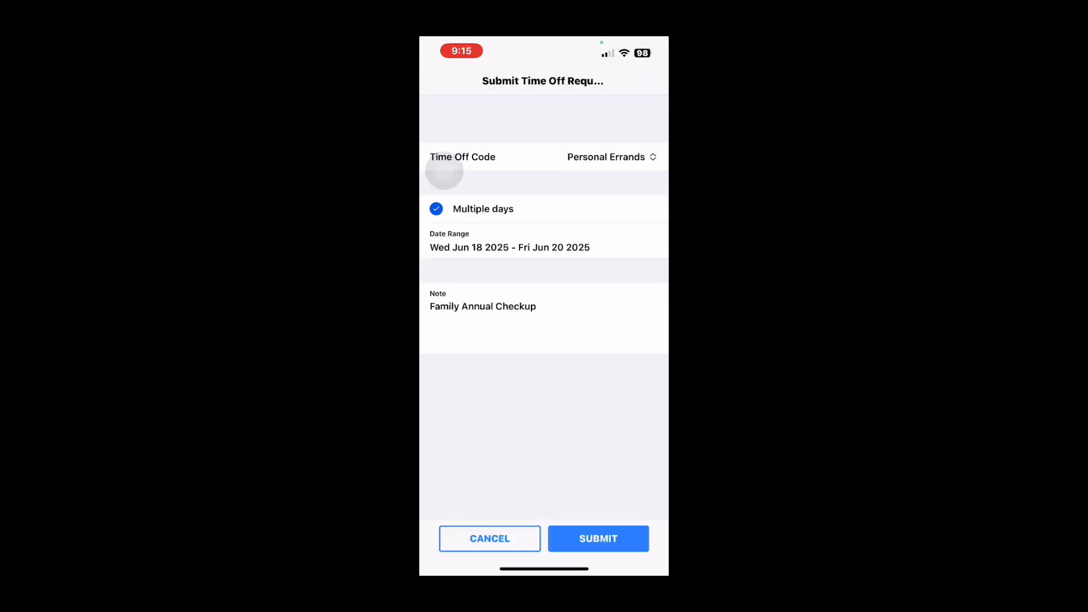
- Submit the Personal Errands time off request for Jun 18 to Jun 20 2025, and open the worker's pay stubs
left_click(598, 536)
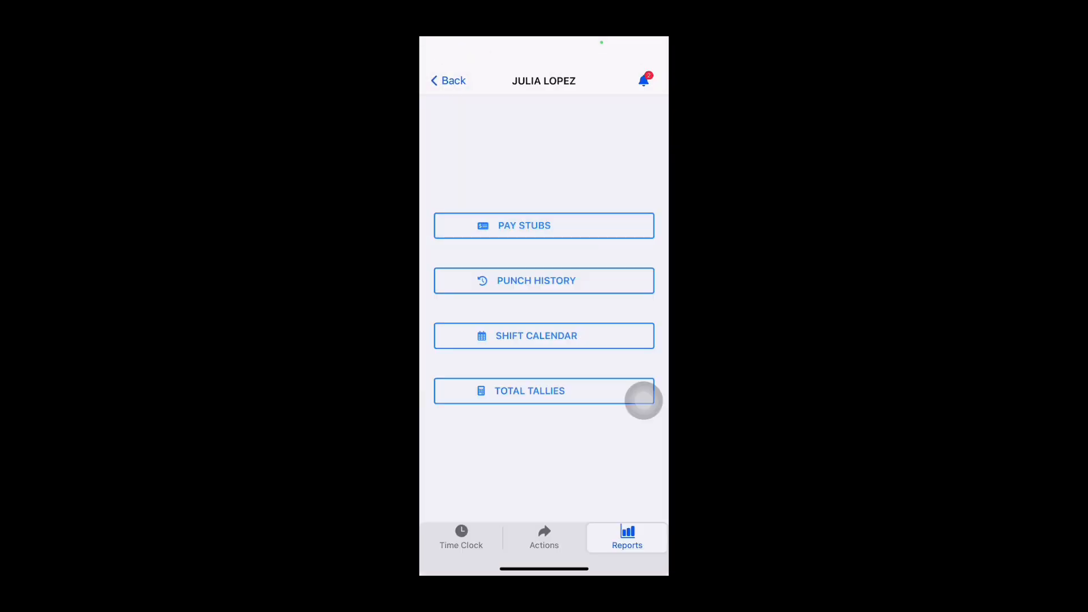
left_click(544, 224)
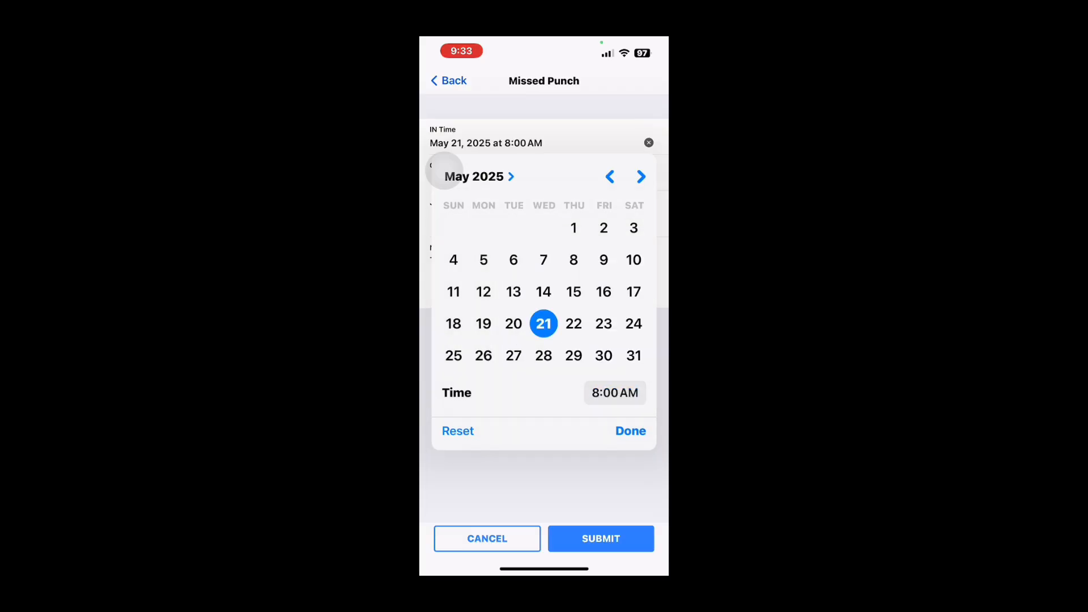
- Fill in a missed punch with IN time May 21, 2025 at 8:00 AM and the note "Forgot to clock in due to an emergency."
left_click(629, 430)
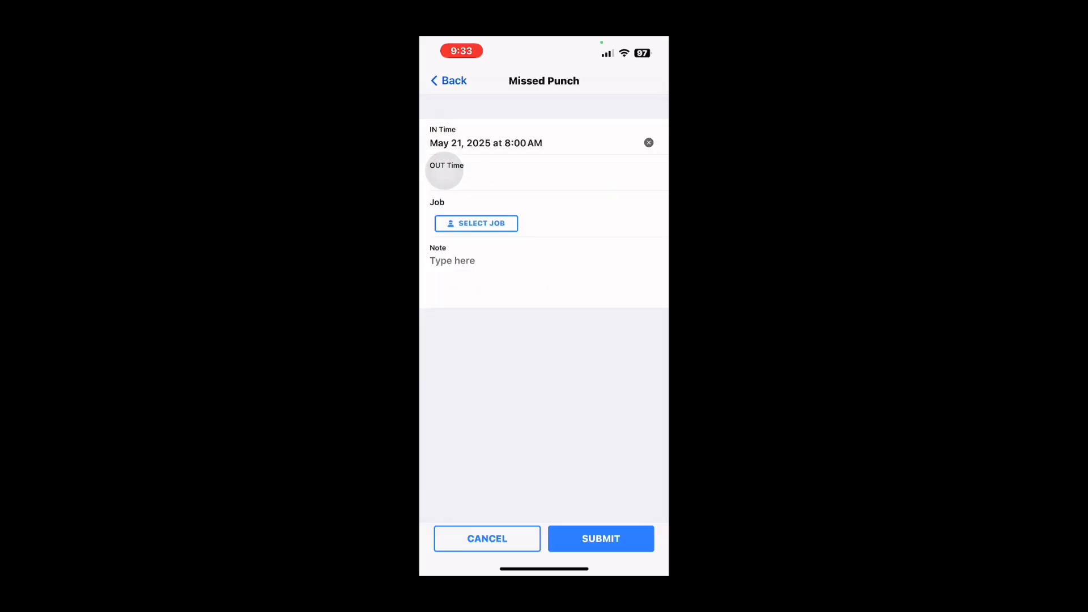
left_click(452, 261)
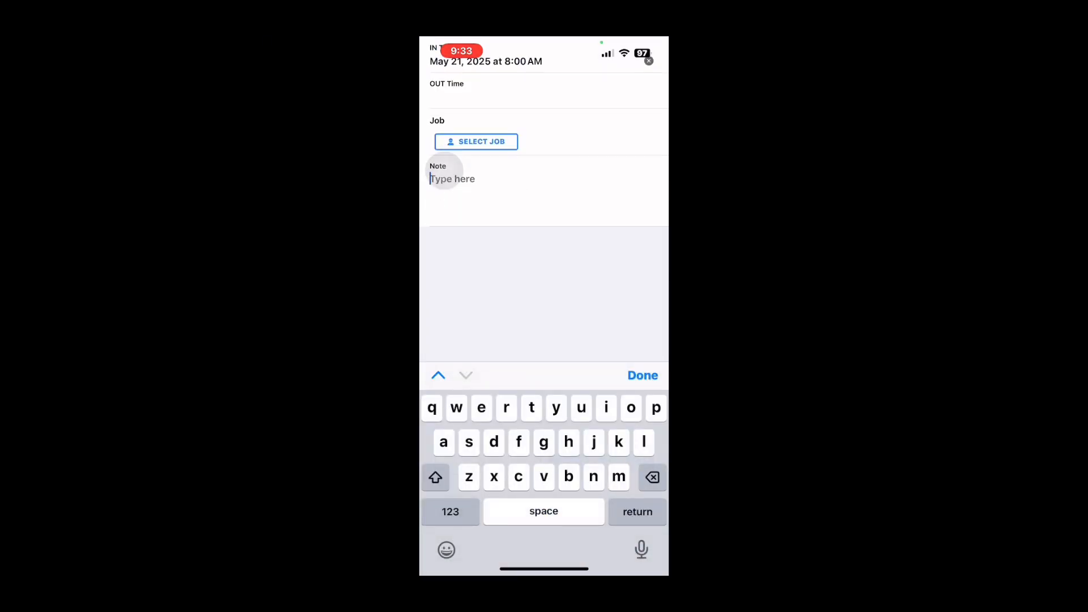
type("Forgot to clock in due to an emergency")
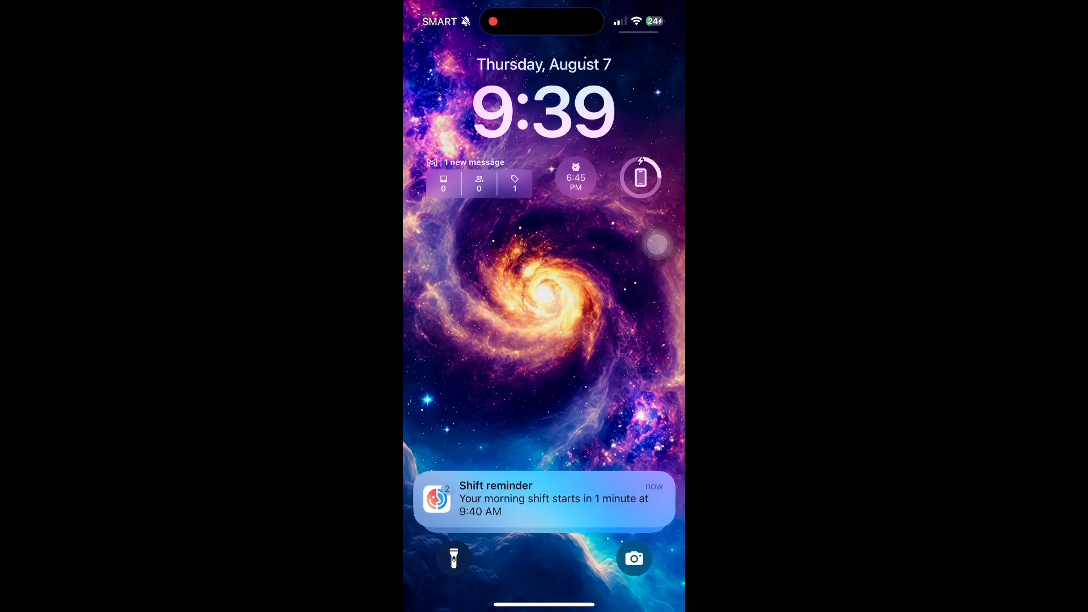
- Check the shift reminder and the geofence alerts among the phone's lock-screen notifications
left_click(544, 499)
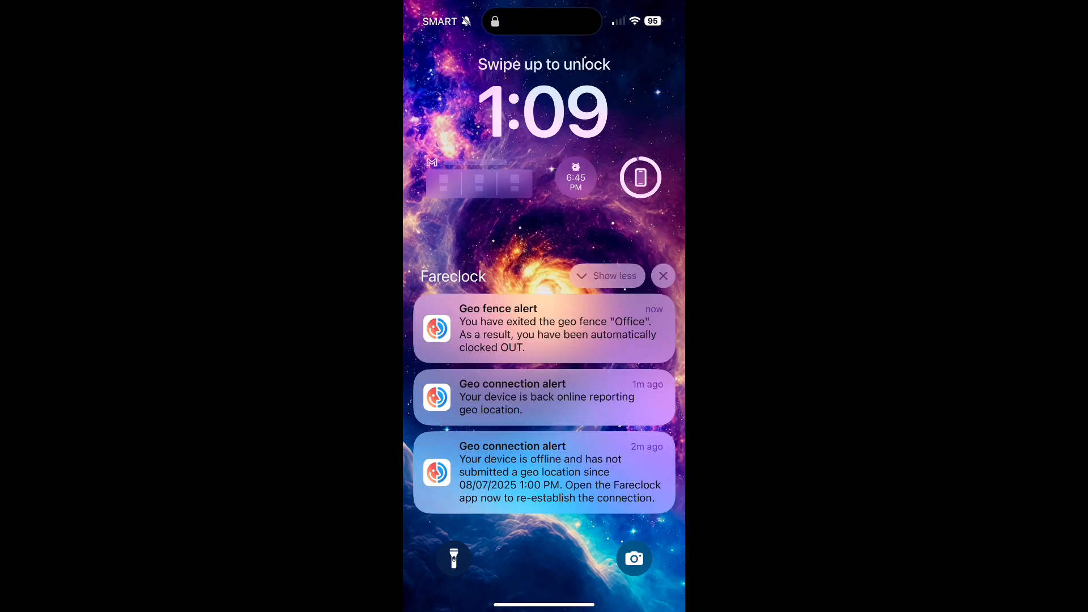
left_click(544, 95)
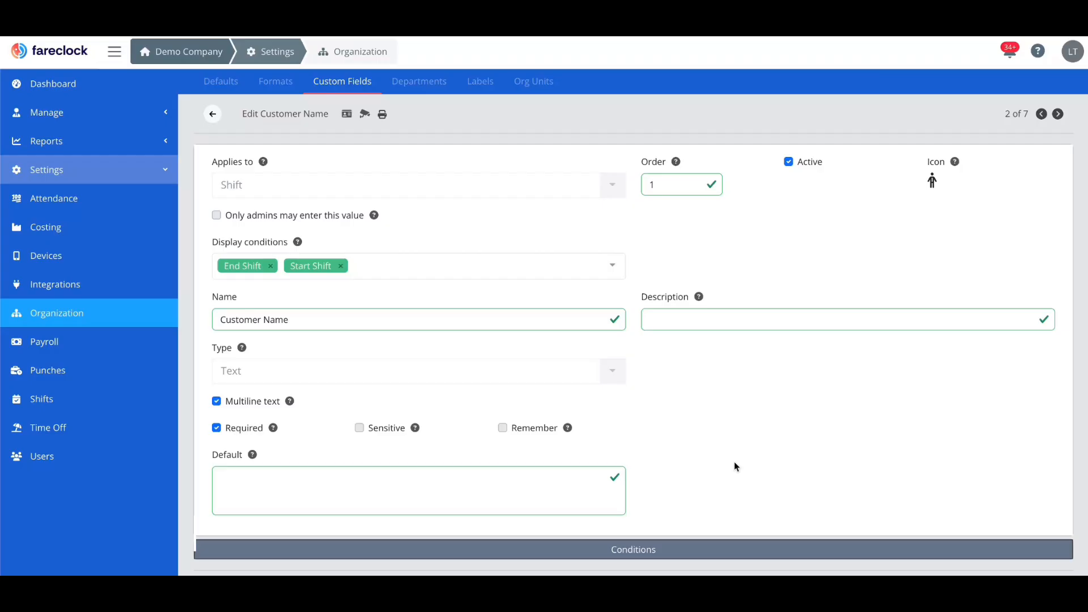
- Review the Customer Name custom field's settings, and open the Job Contract credential in the mobile app
scroll(733, 461, "down", 1)
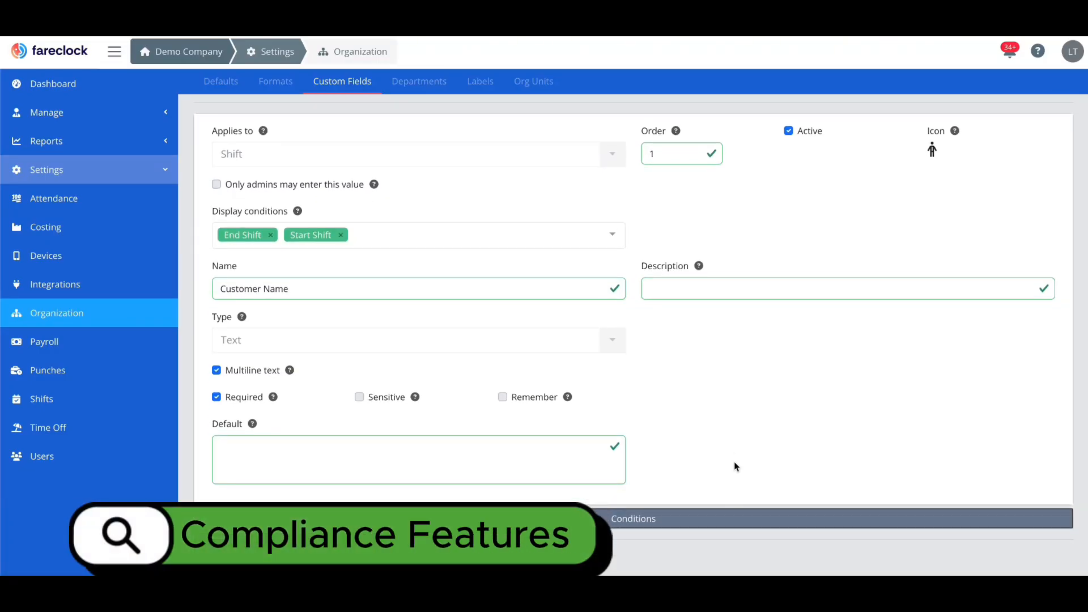
scroll(734, 462, "up", 1)
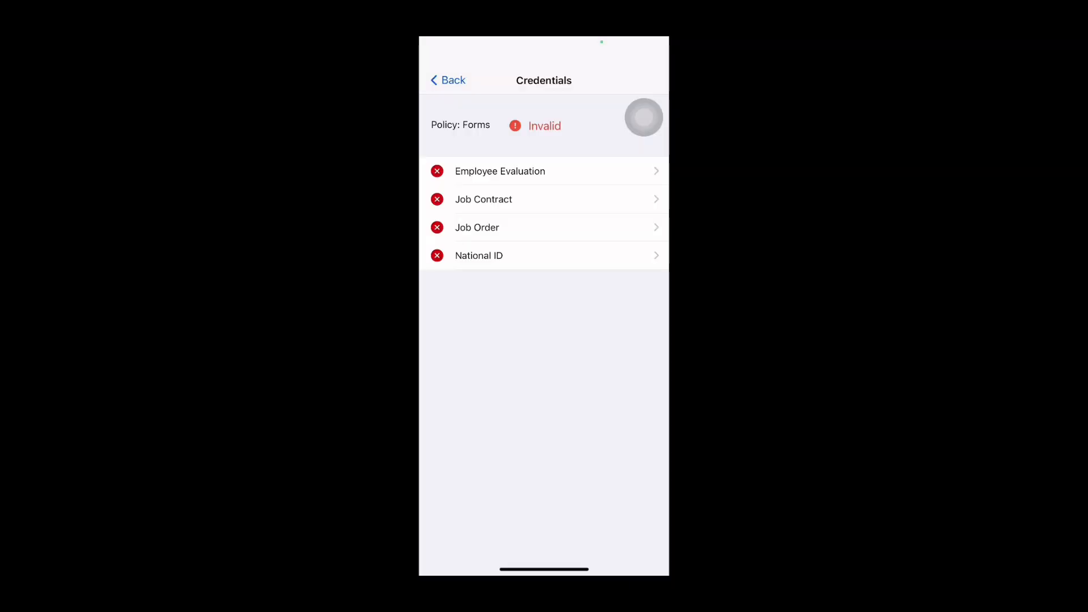
left_click(543, 200)
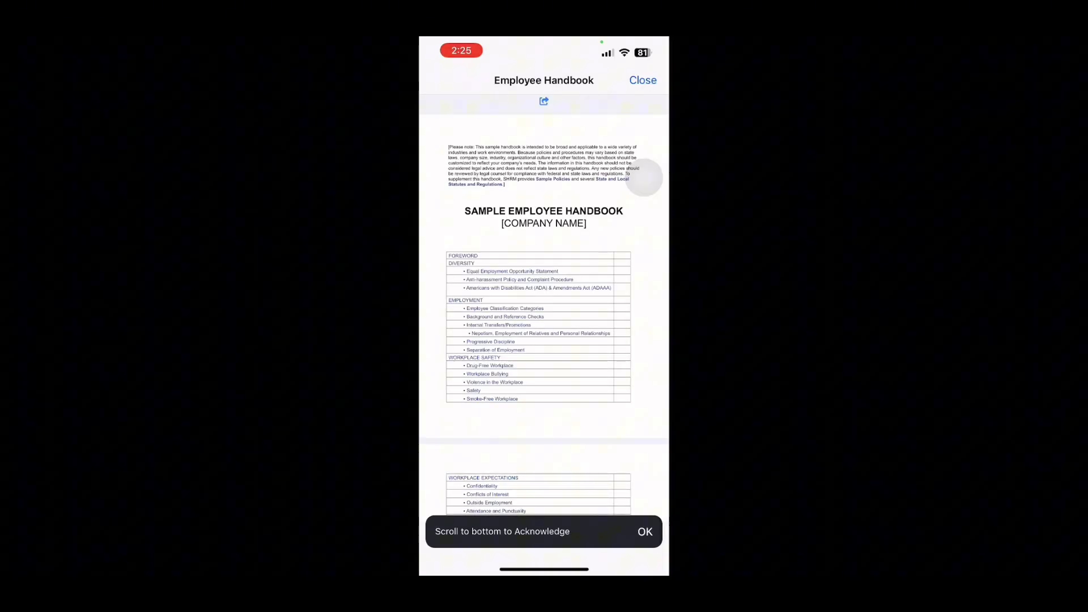
- Read the Employee Handbook briefing through to its end in the mobile app and acknowledge it
scroll(544, 306, "down", 7)
scroll(544, 306, "down", 10)
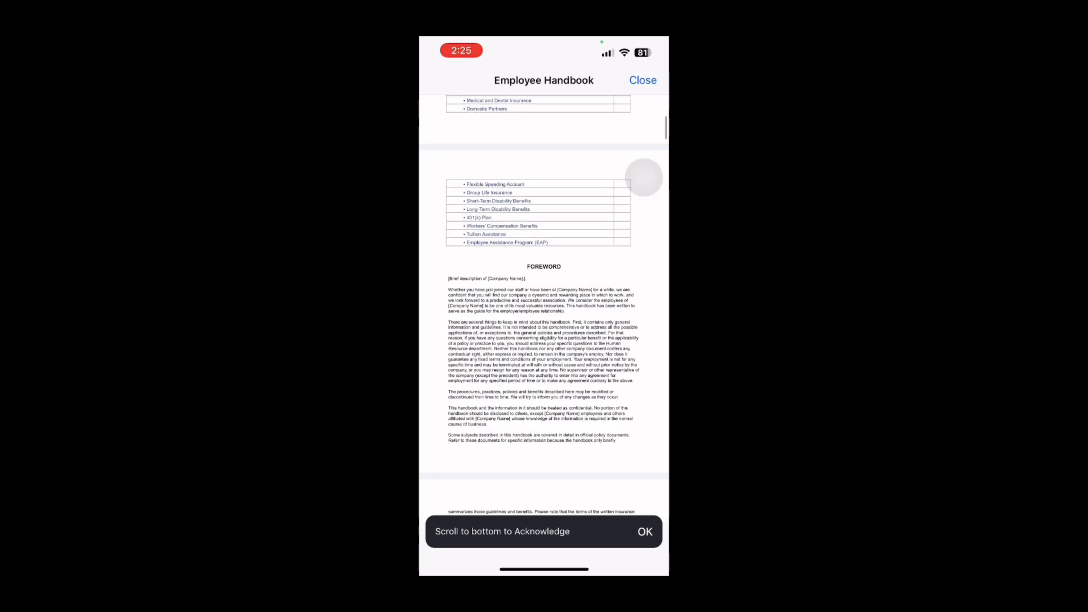
scroll(544, 306, "down", 15)
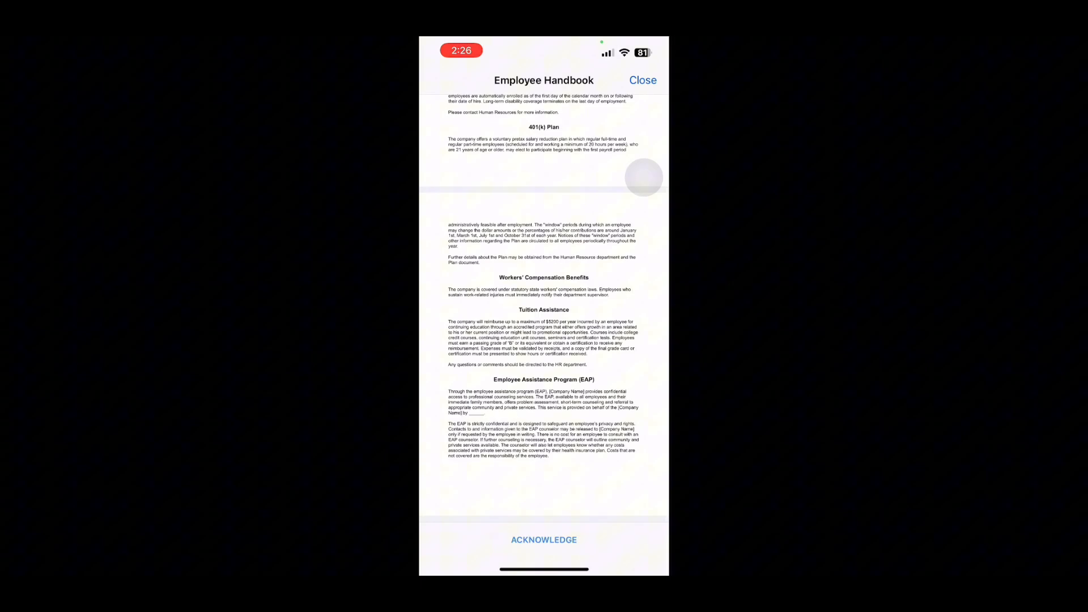
left_click(544, 540)
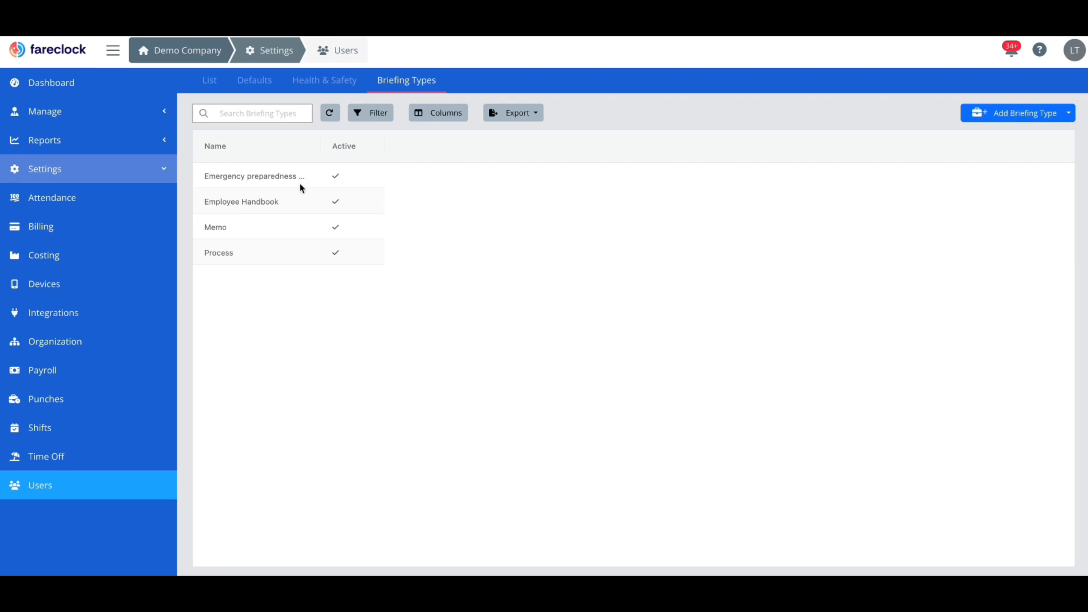
- Open the Employee Handbook briefing type in the Users settings, and review the Customer Name custom field in the Organization settings
left_click(296, 201)
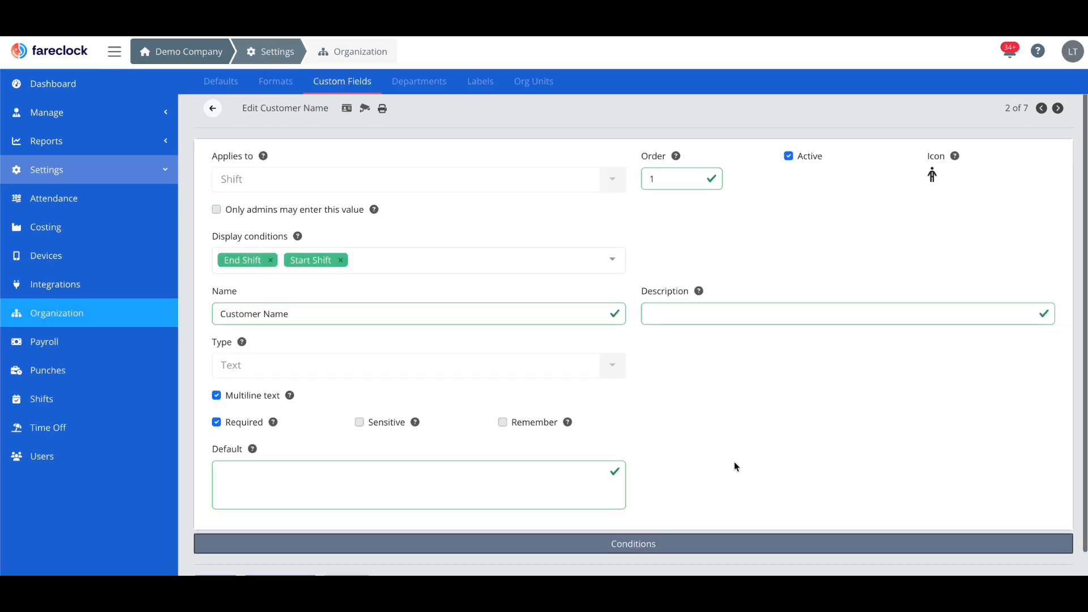
scroll(734, 461, "down", 1)
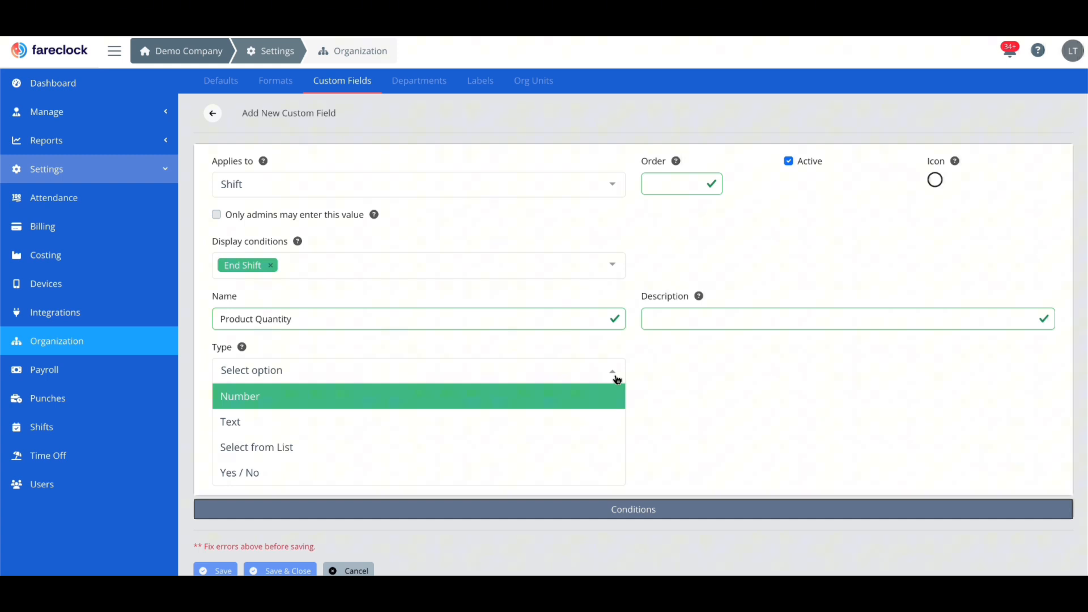
- Configure the new Product Quantity custom field as Text, mark it Sensitive and Required, and make it Unique when applied to User
left_click(482, 422)
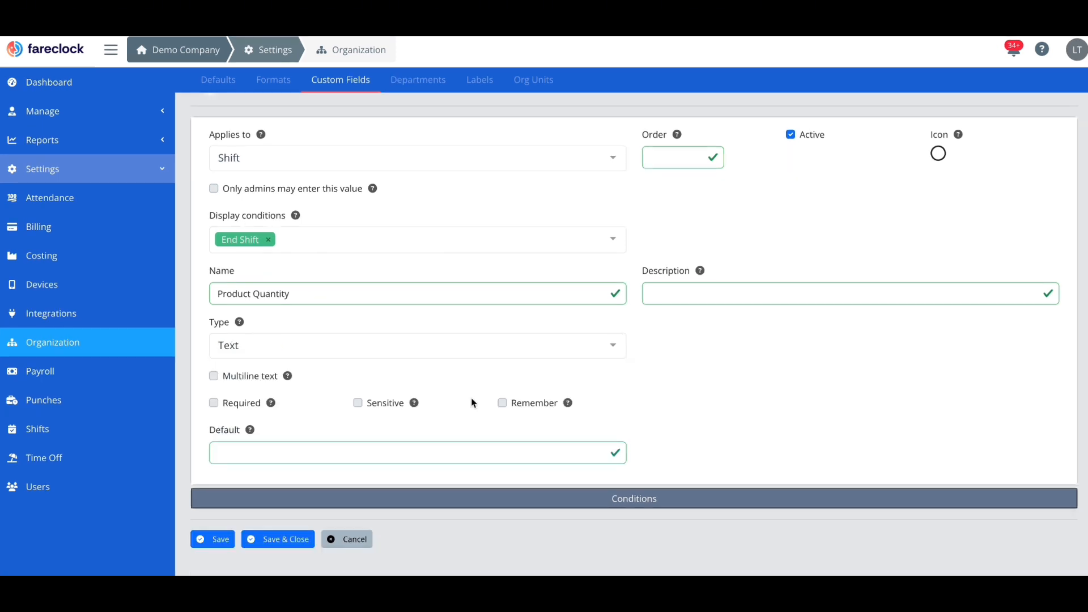
left_click(358, 403)
left_click(246, 405)
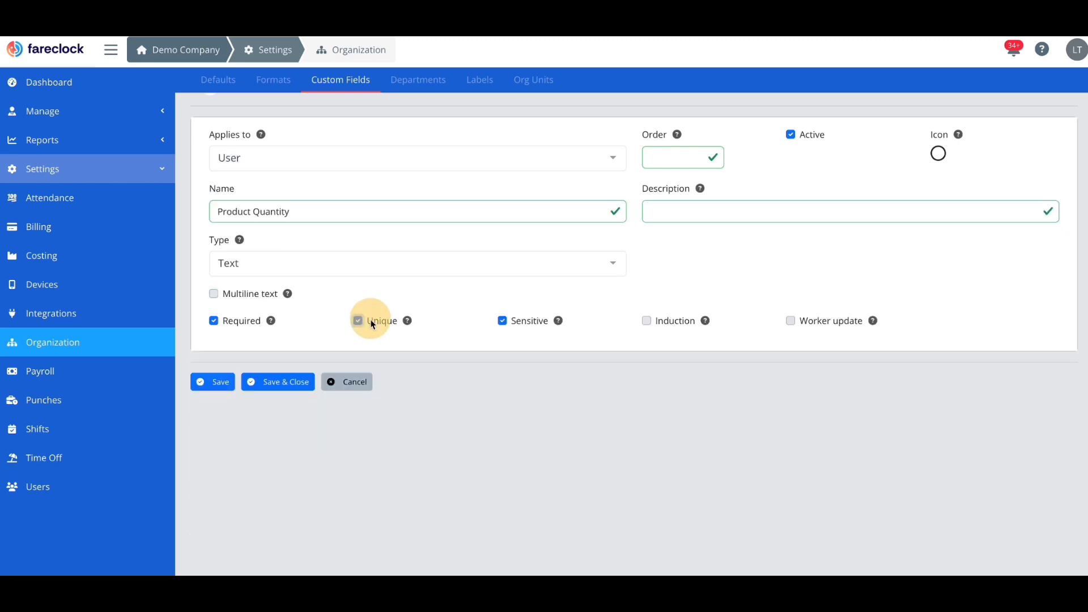
left_click(372, 323)
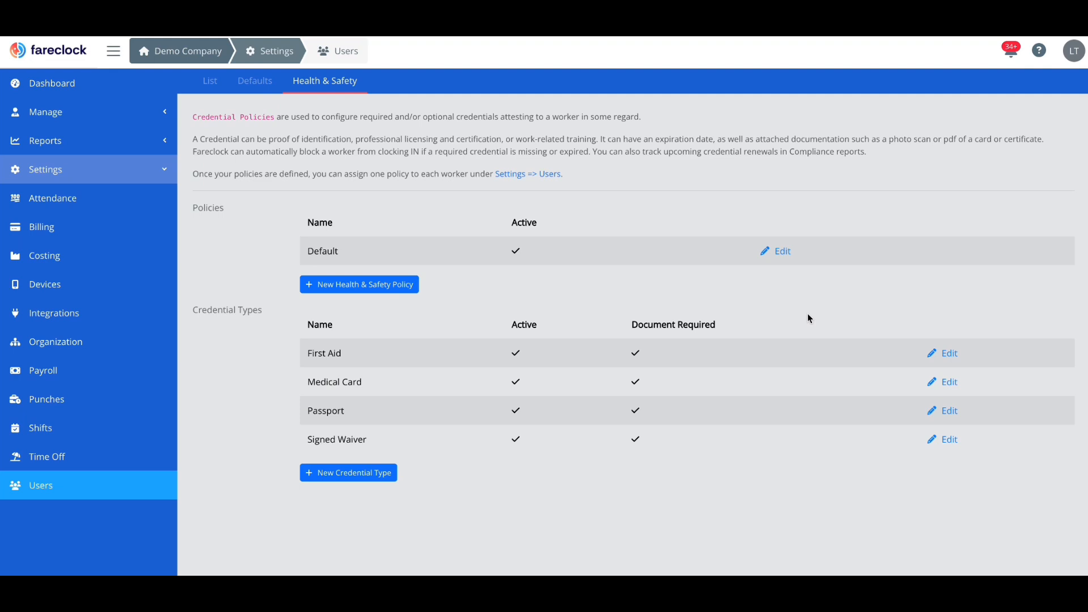
- Open the First Aid credential type for editing, and bring up the Issue ID entry of the Job Contract credential in the mobile app
left_click(944, 355)
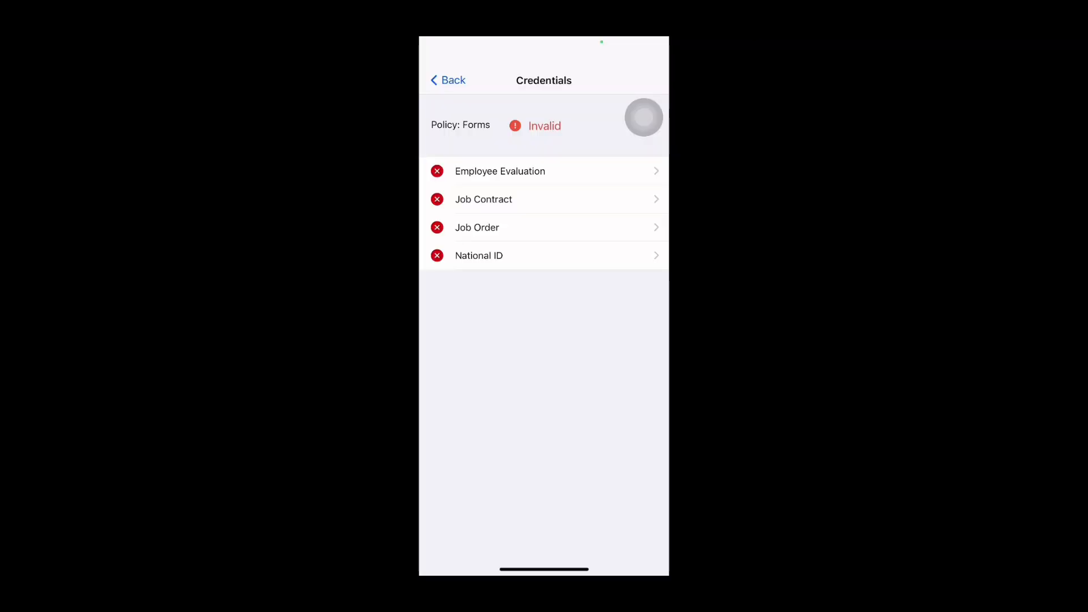
left_click(543, 199)
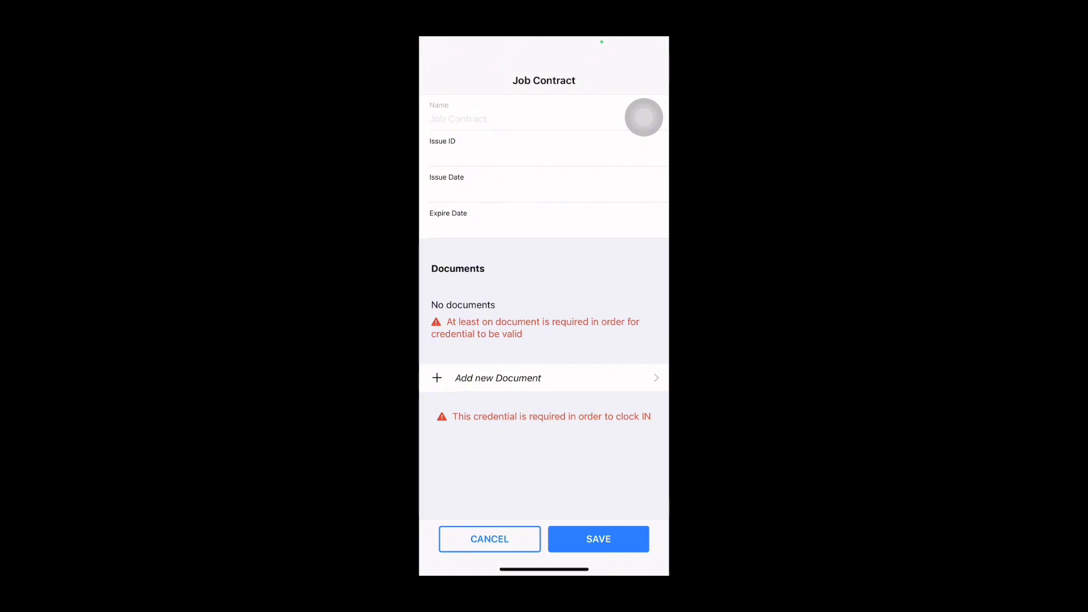
left_click(510, 154)
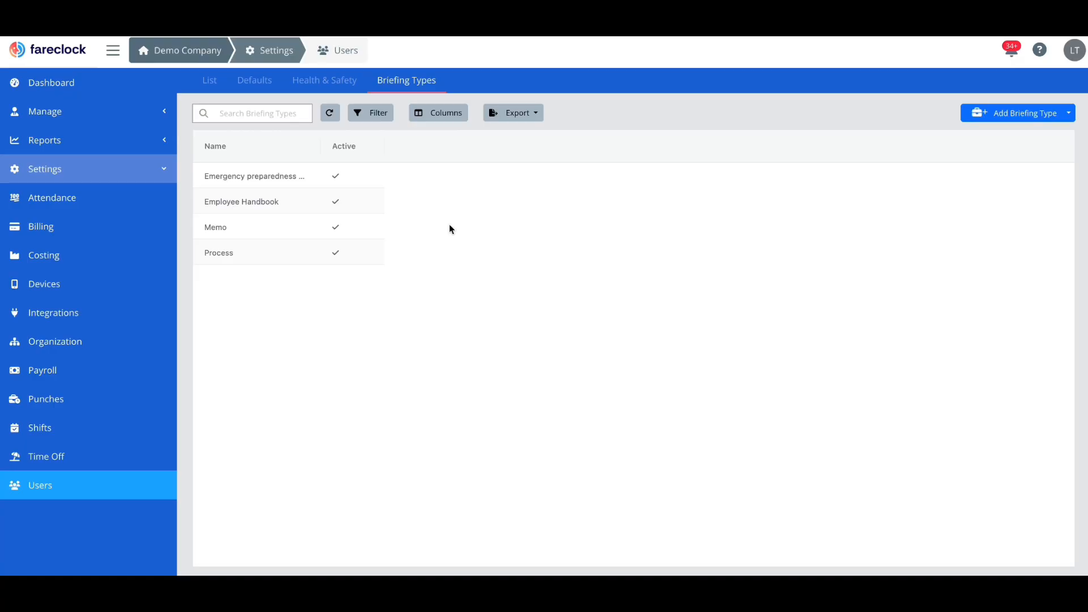
- Open the Employee Handbook briefing type in the Users settings, and acknowledge the handbook in the mobile app
left_click(294, 201)
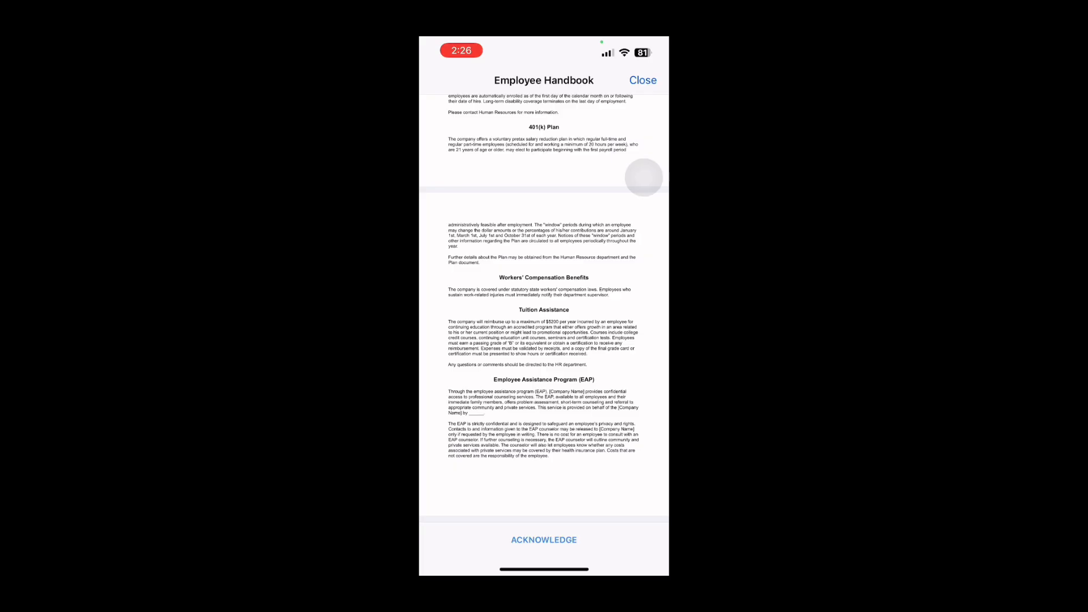
left_click(544, 540)
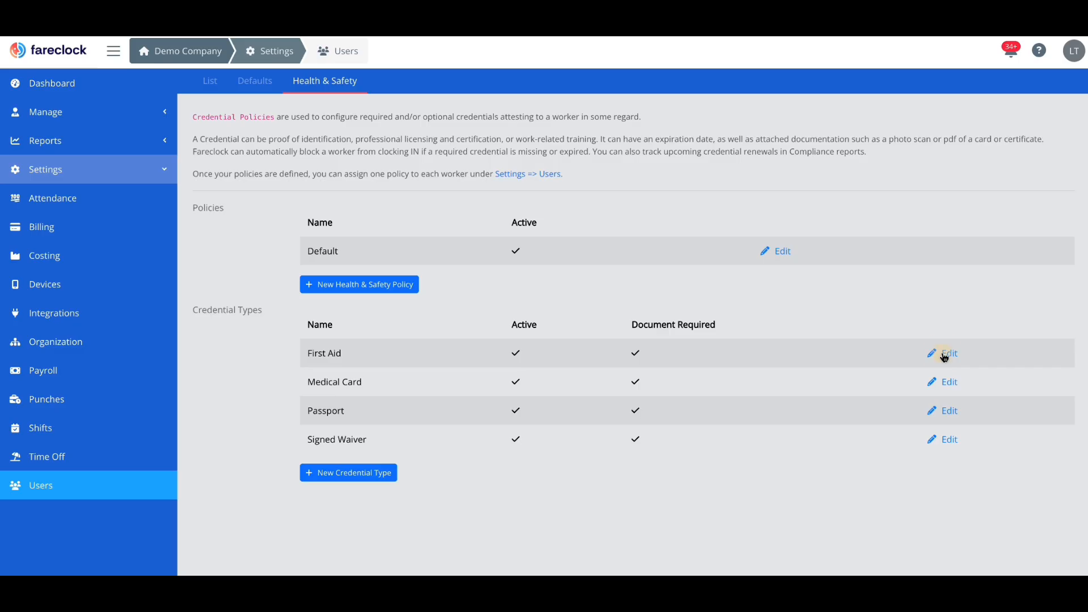
- Open the First Aid credential type for editing, and browse the Manage and Reports sections from the Dashboard
left_click(938, 353)
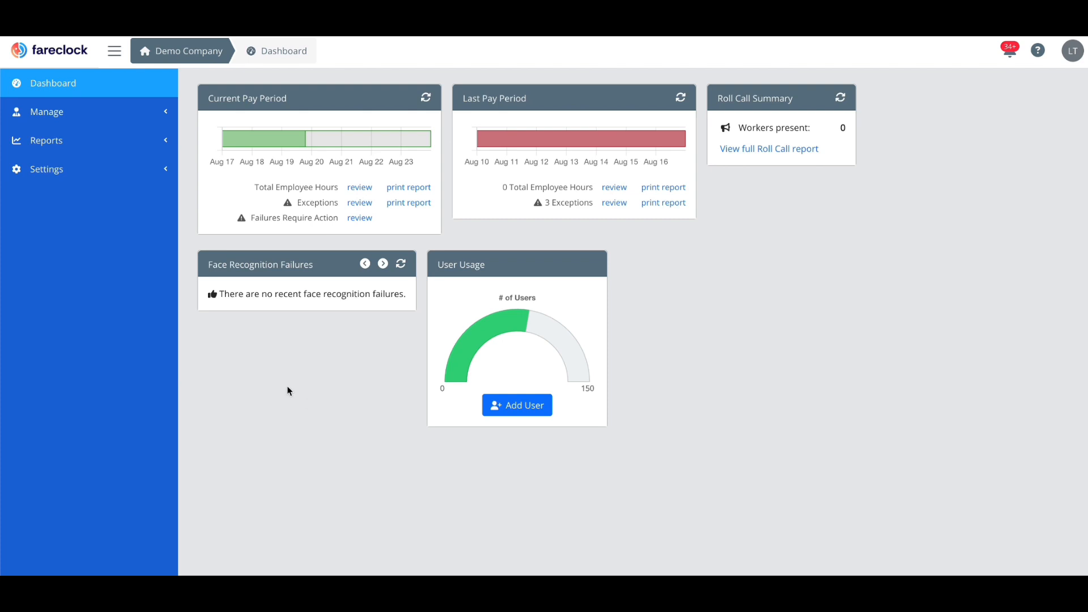
left_click(150, 115)
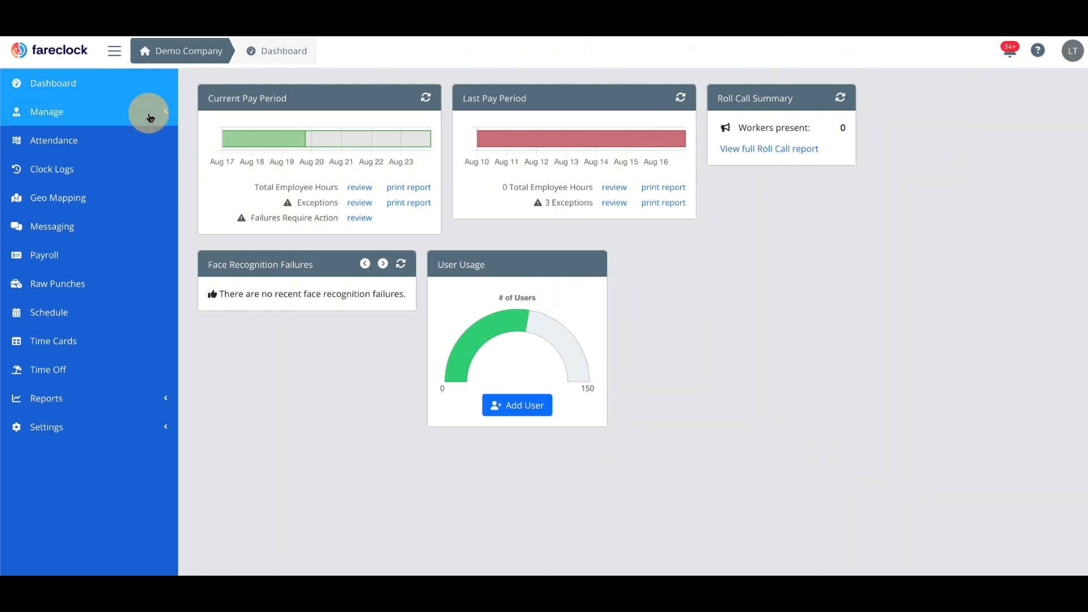
left_click(149, 115)
left_click(150, 147)
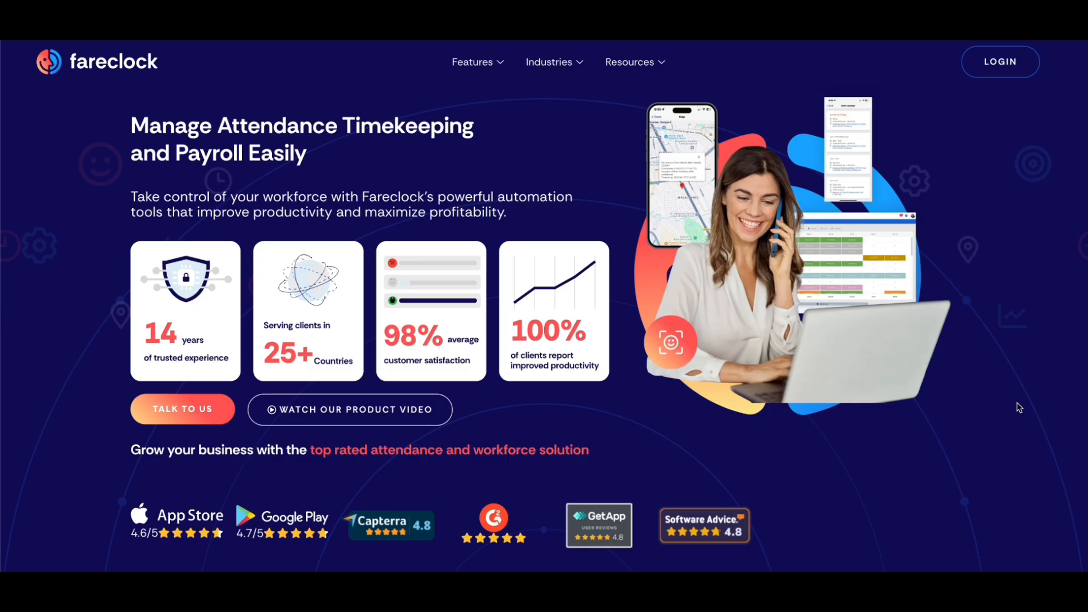